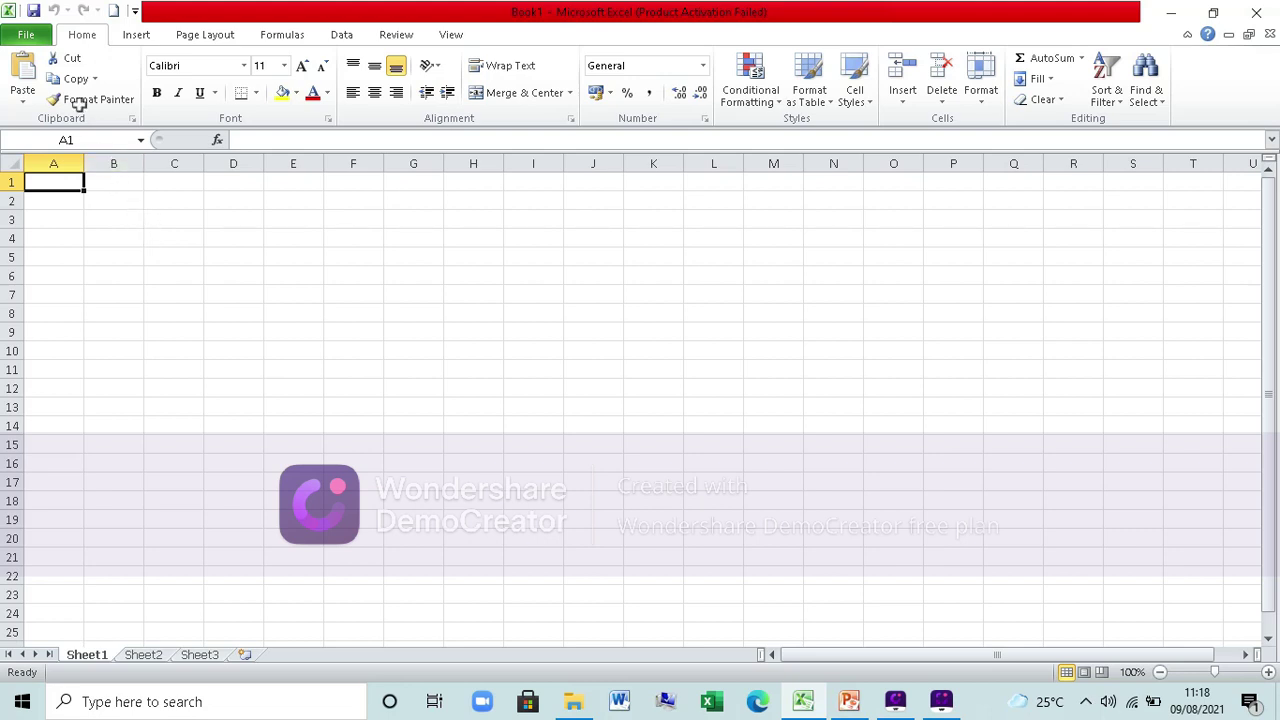
- Open the recently used workbook Latihan Spreadsheet 1 from the SPREADSHEET folder
{"action": "left_click", "coordinate": [26, 35]}
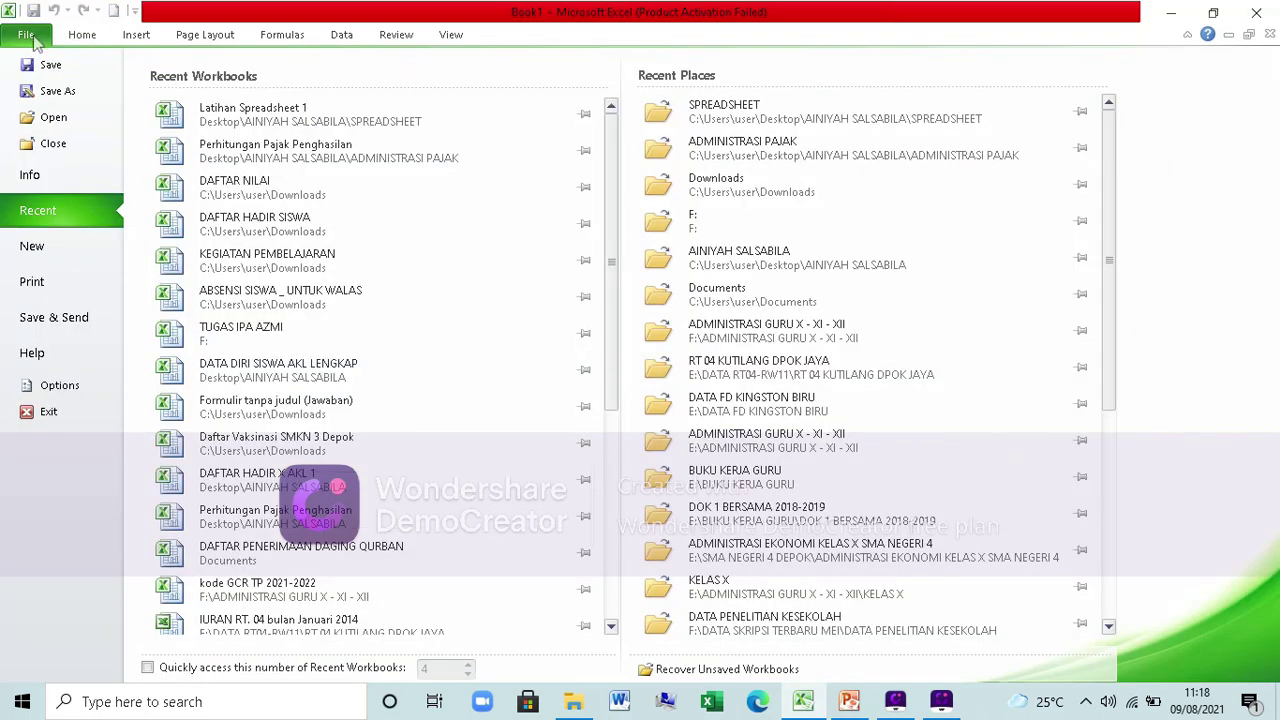
{"action": "left_click", "coordinate": [256, 114]}
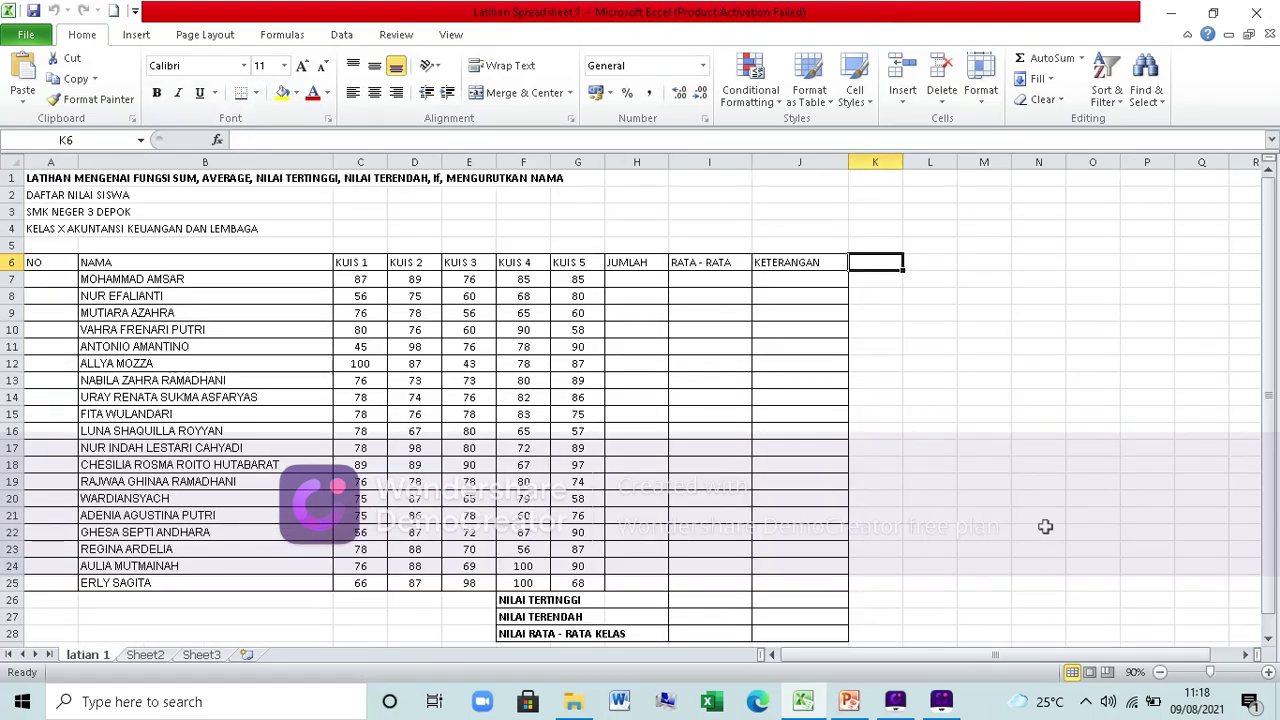
{"action": "mouse_move", "coordinate": [1209, 672]}
{"action": "left_mouse_down"}
{"action": "mouse_move", "coordinate": [1232, 678]}
{"action": "mouse_move", "coordinate": [1220, 673]}
{"action": "left_mouse_up"}
{"action": "left_click_drag", "start_coordinate": [1010, 655], "coordinate": [948, 645]}
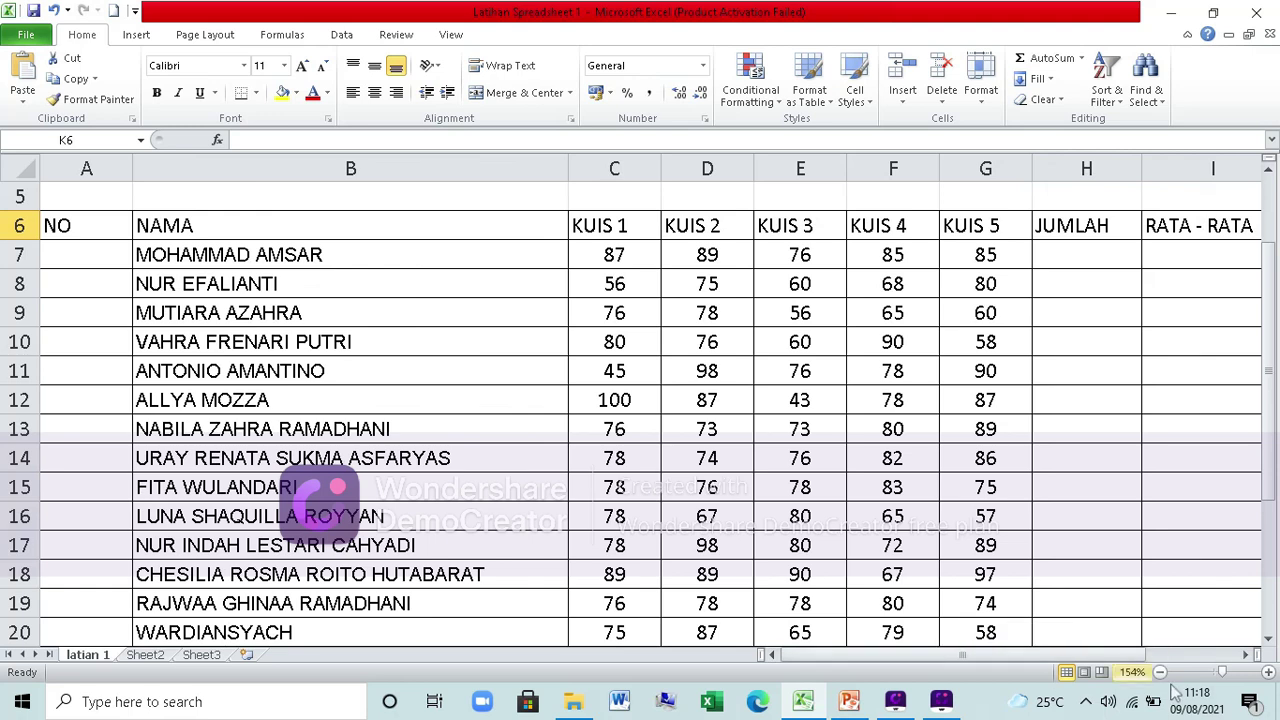
{"action": "left_click_drag", "start_coordinate": [1222, 672], "coordinate": [1215, 678]}
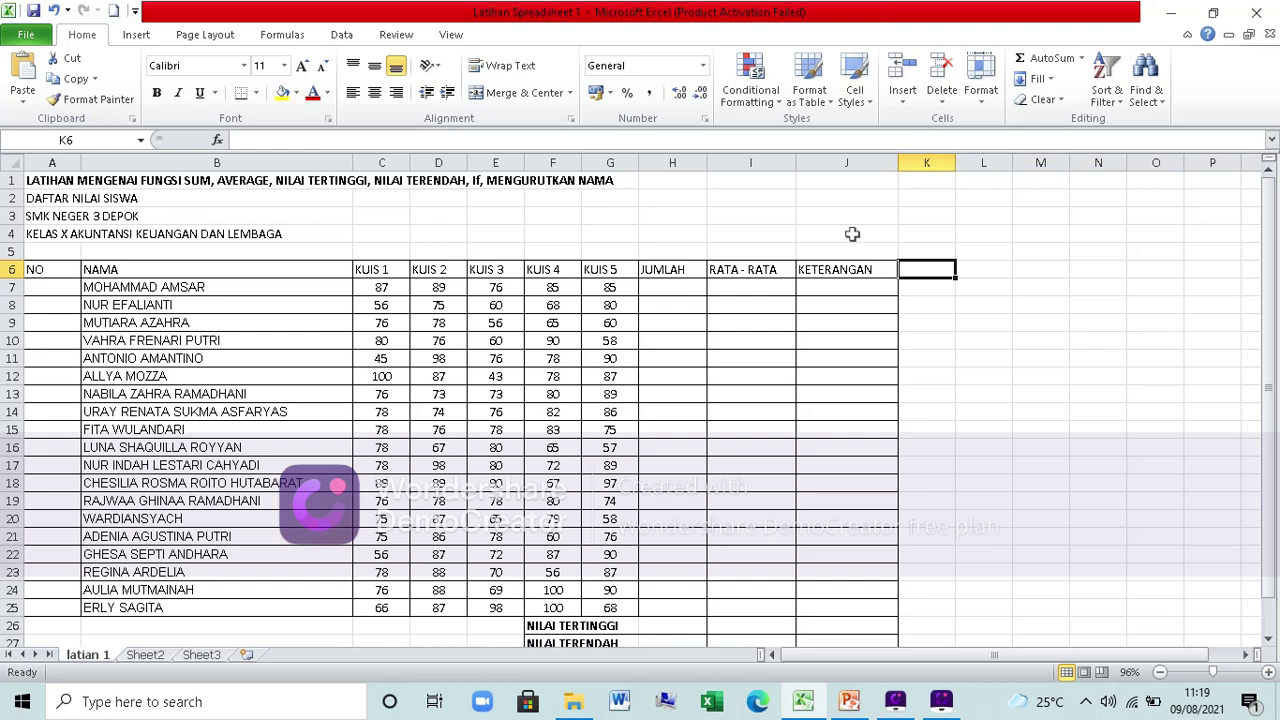
- Review the empty JUMLAH, RATA - RATA and KETERANGAN columns and the NILAI TERTINGGI, NILAI TERENDAH and NILAI RATA - RATA KELAS cells
{"action": "left_click", "coordinate": [692, 286]}
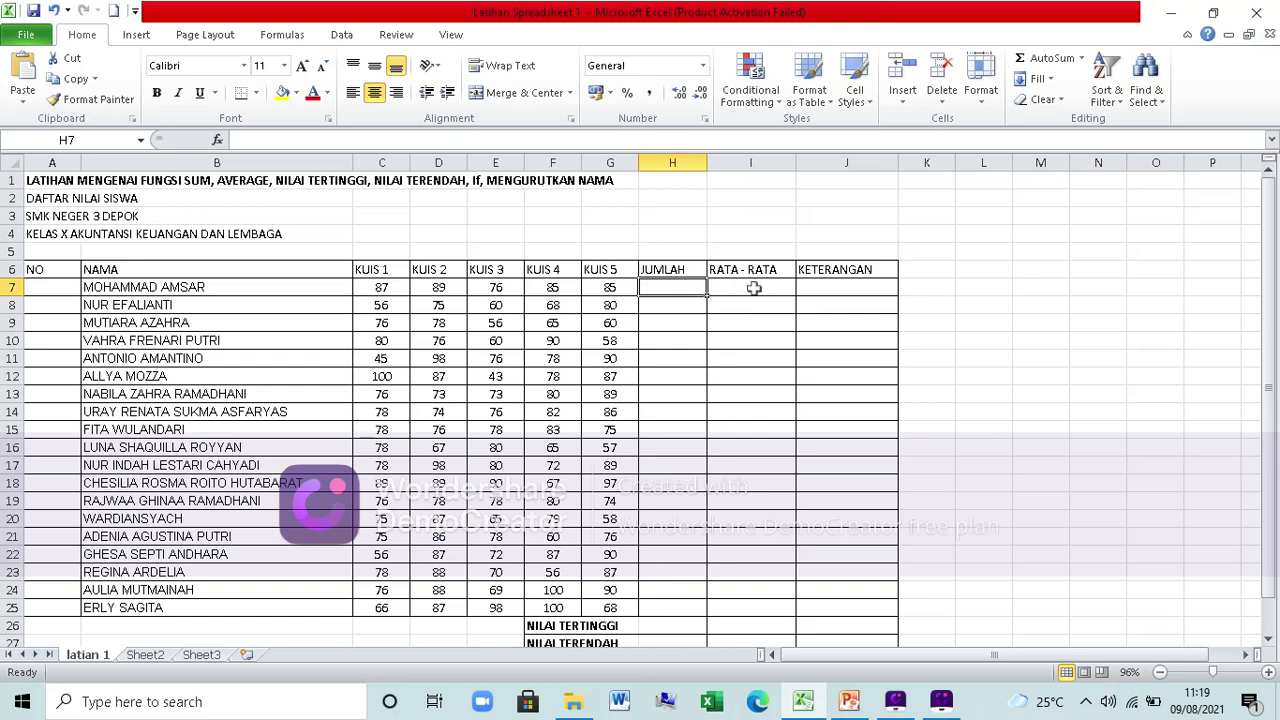
{"action": "left_click", "coordinate": [753, 288]}
{"action": "left_click", "coordinate": [833, 287]}
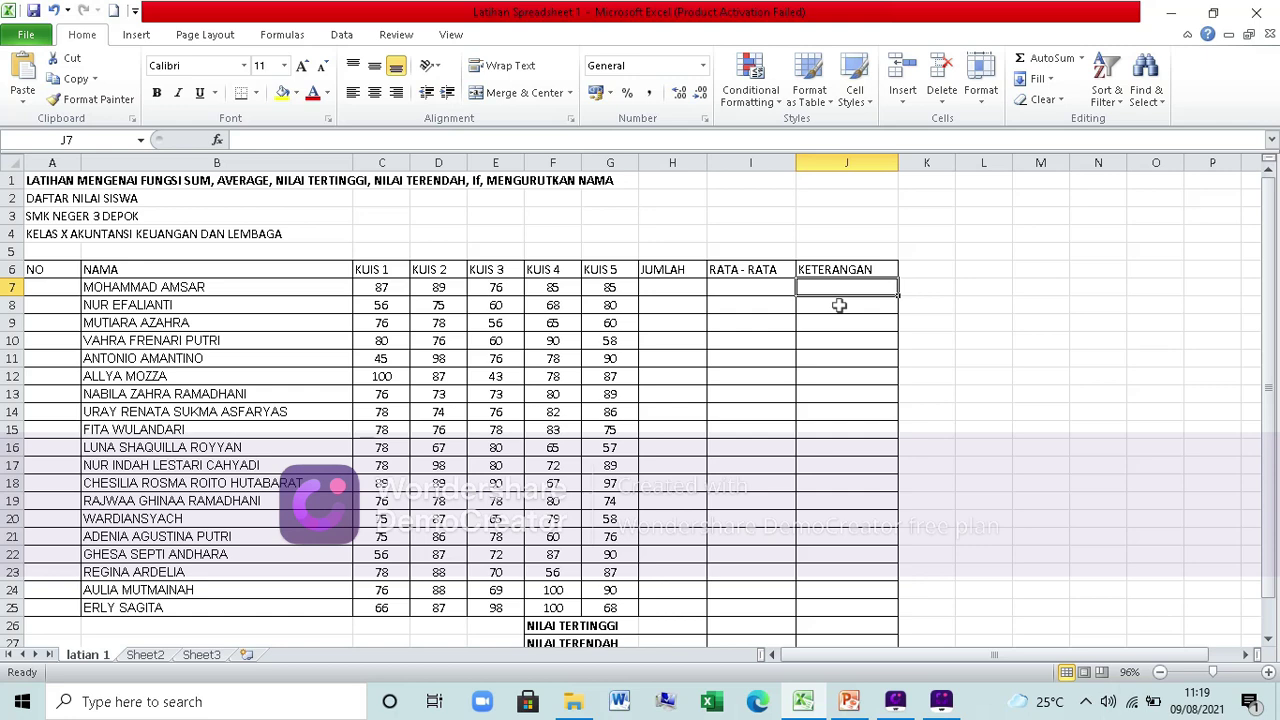
{"action": "scroll", "coordinate": [840, 305], "scroll_direction": "down", "scroll_amount": 1}
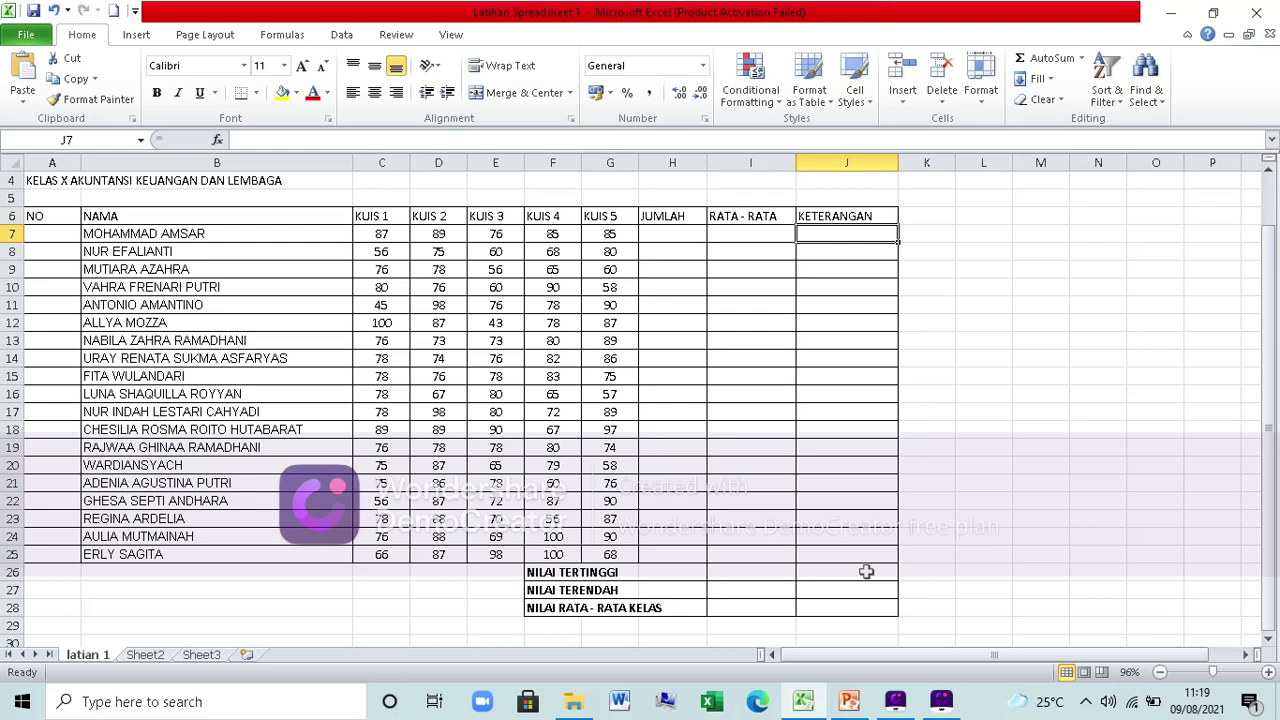
{"action": "left_click", "coordinate": [755, 570]}
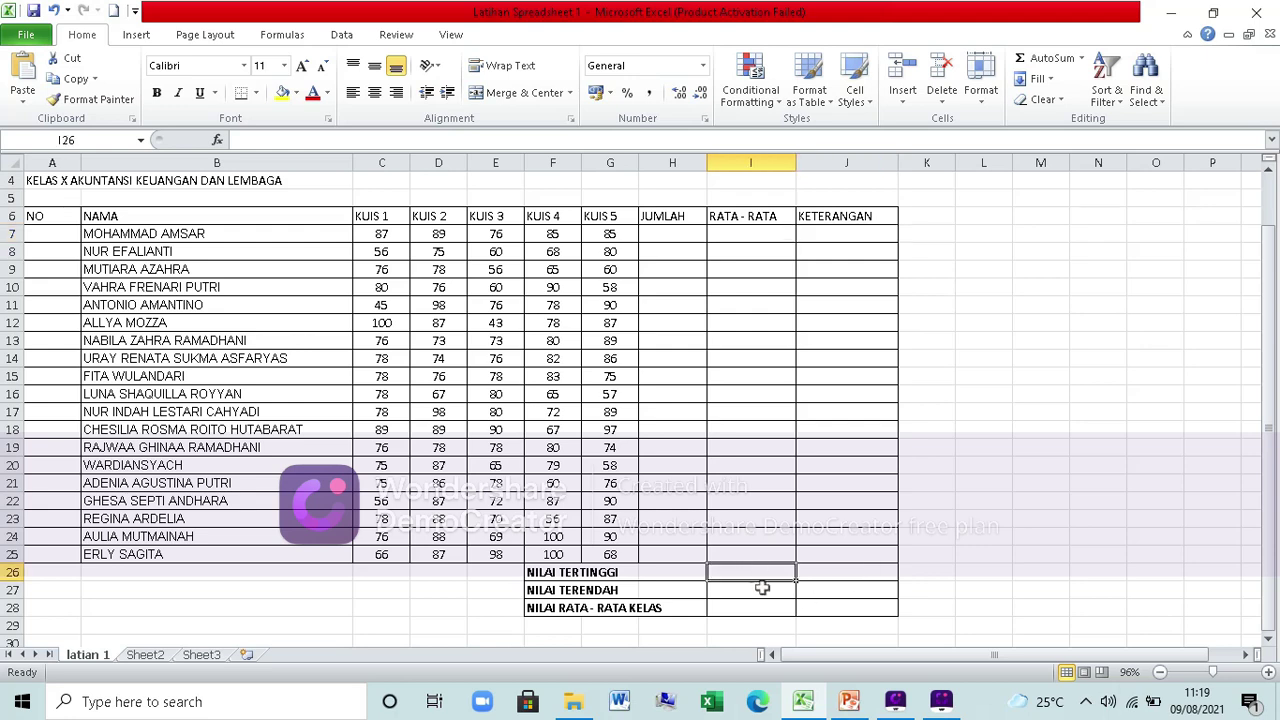
{"action": "left_click", "coordinate": [760, 596]}
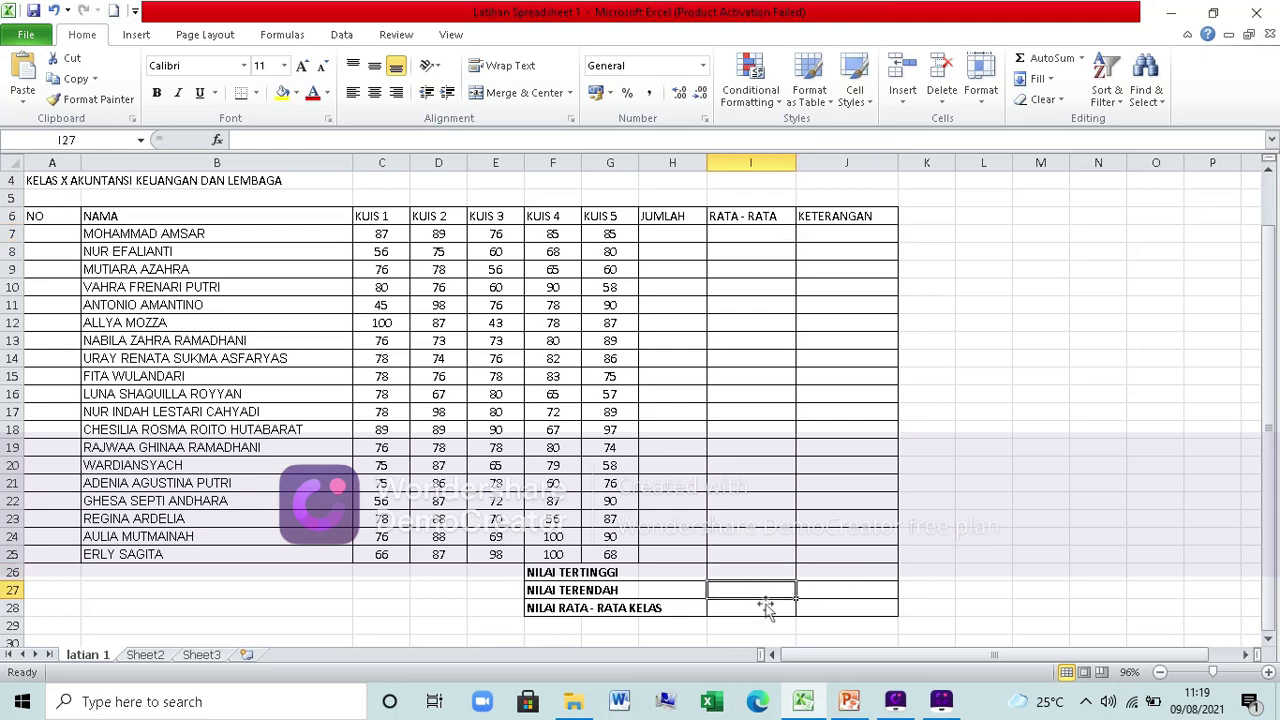
{"action": "left_click", "coordinate": [770, 615]}
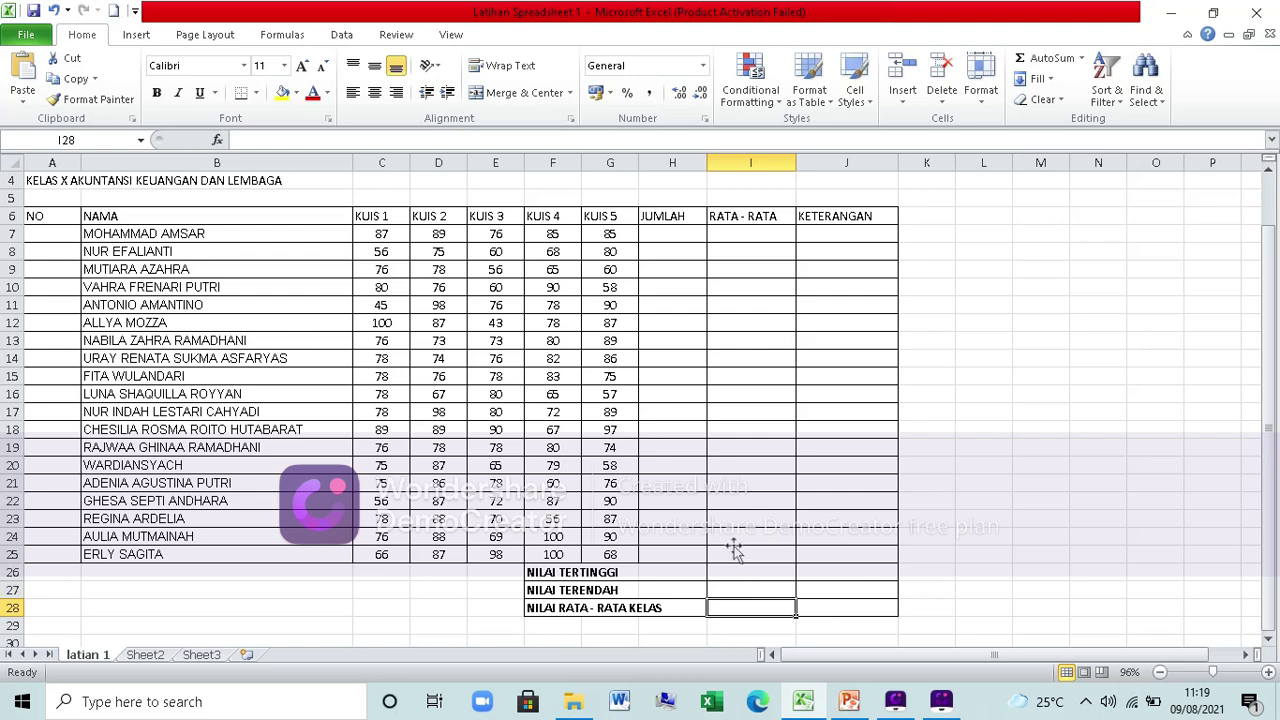
{"action": "scroll", "coordinate": [668, 488], "scroll_direction": "up", "scroll_amount": 1}
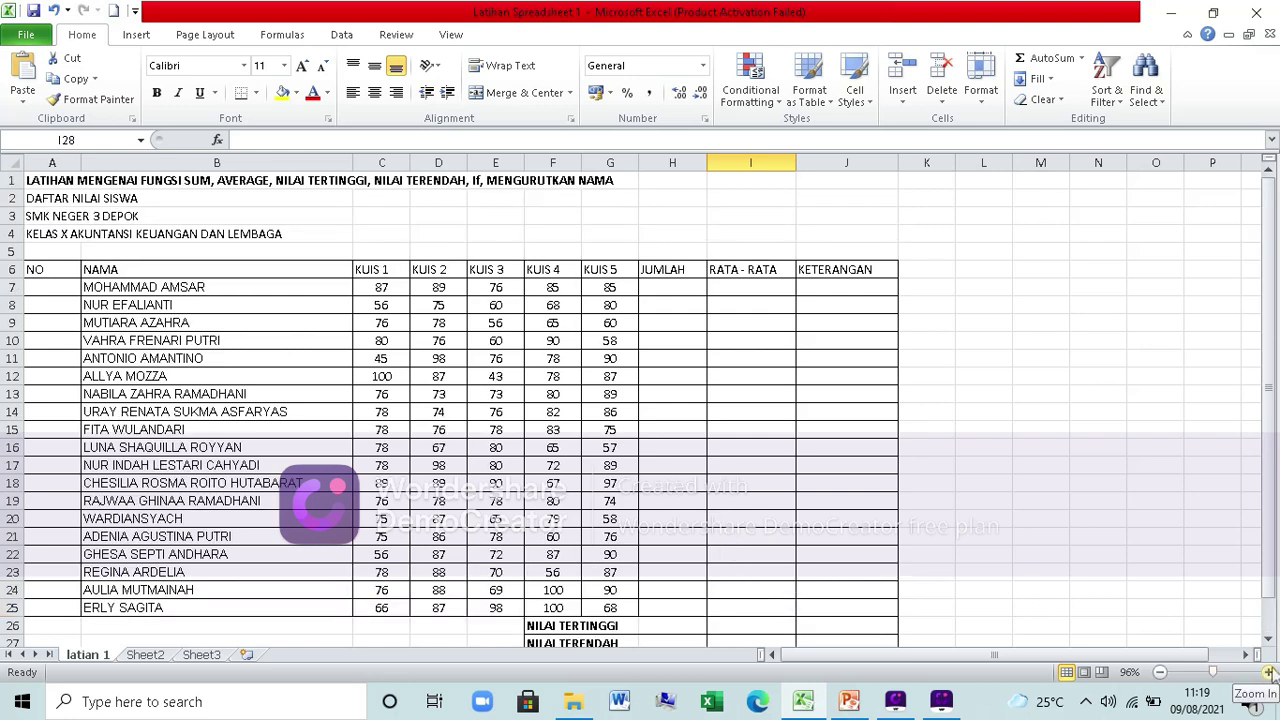
- Merge and center the bold LATIHAN title in row 1 across the table's width, cells A1:J1
{"action": "left_click", "coordinate": [1268, 672]}
{"action": "left_click", "coordinate": [1268, 672]}
{"action": "left_click_drag", "start_coordinate": [1088, 655], "coordinate": [1088, 655]}
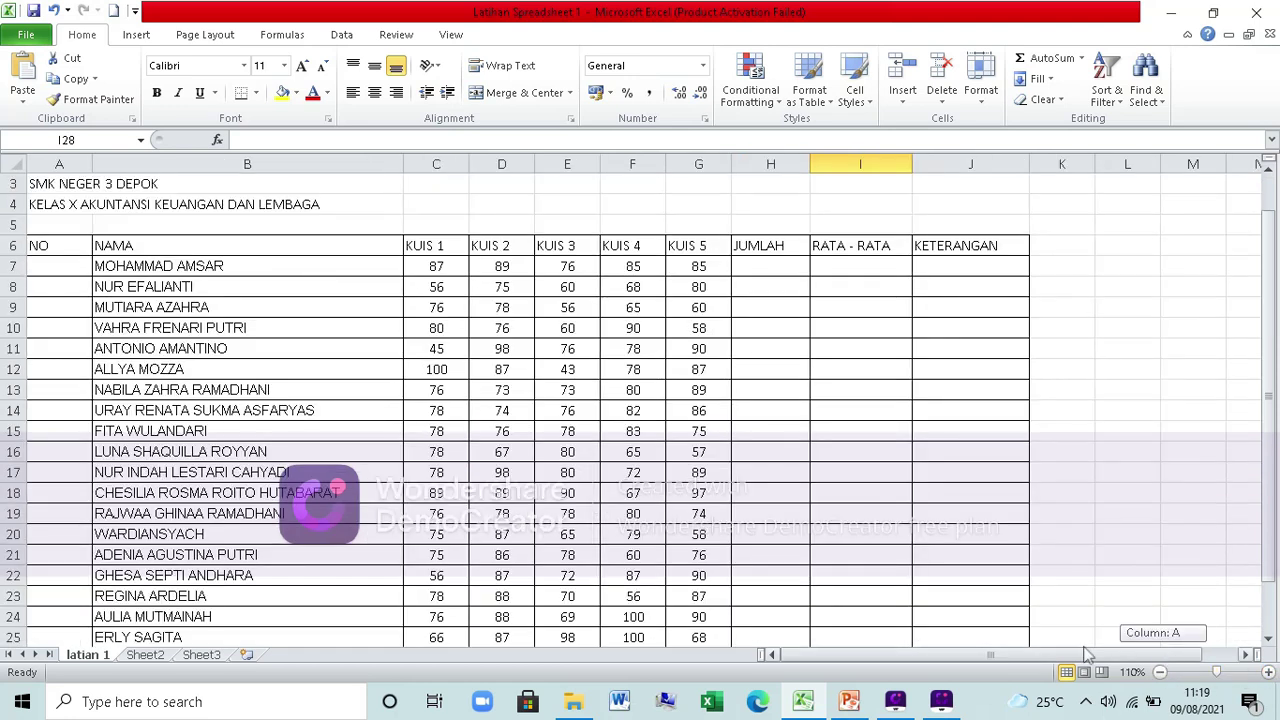
{"action": "scroll", "coordinate": [1063, 550], "scroll_direction": "up", "scroll_amount": 1}
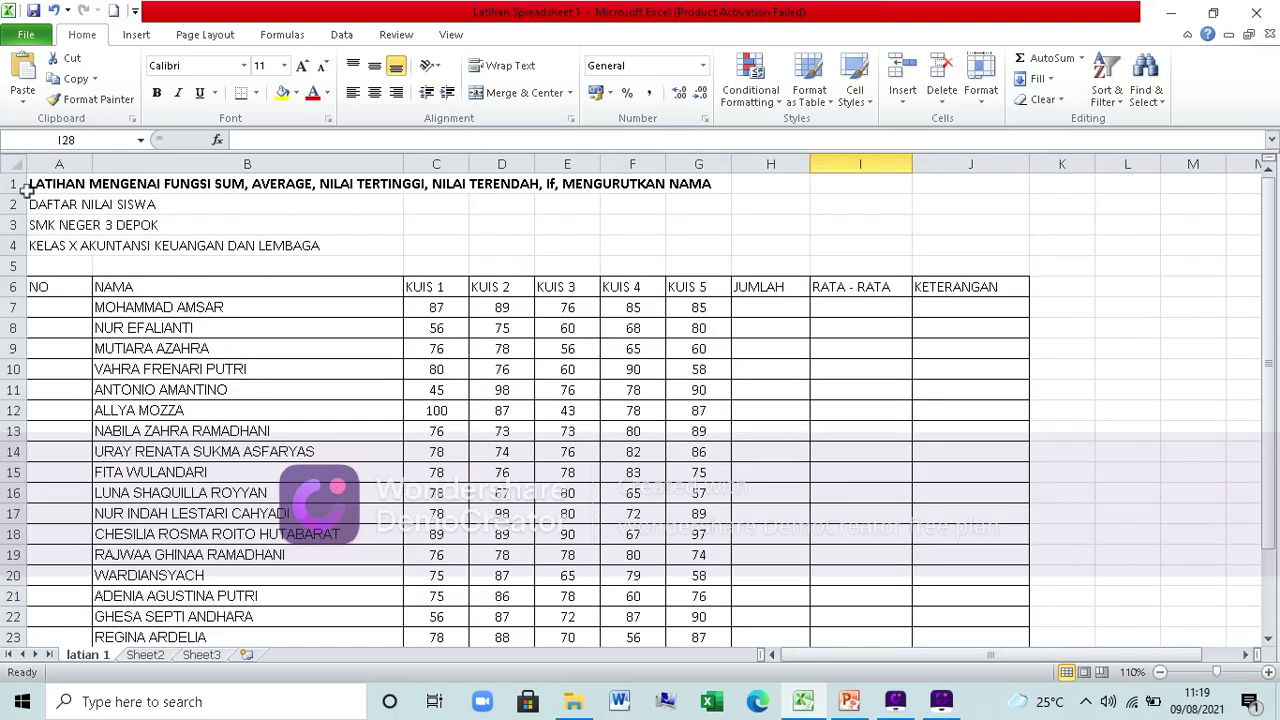
{"action": "left_click_drag", "start_coordinate": [42, 178], "coordinate": [40, 245]}
{"action": "left_click", "coordinate": [405, 246]}
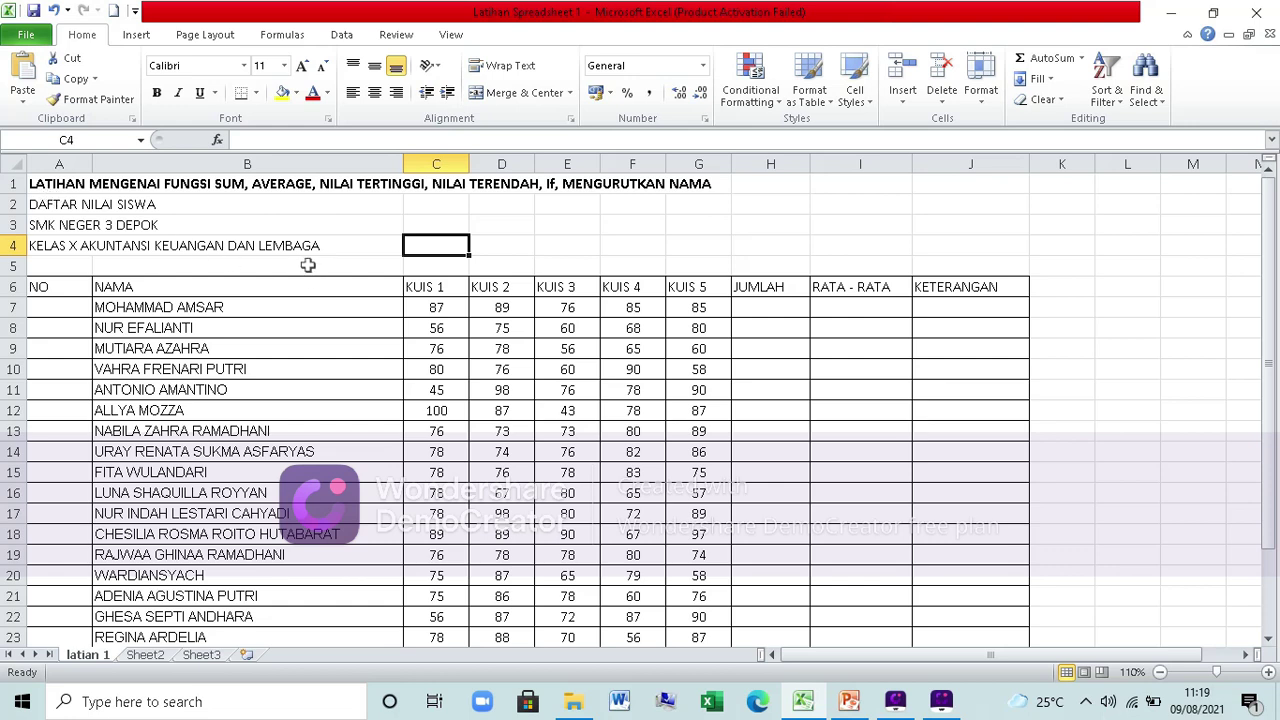
{"action": "left_click_drag", "start_coordinate": [60, 183], "coordinate": [987, 185]}
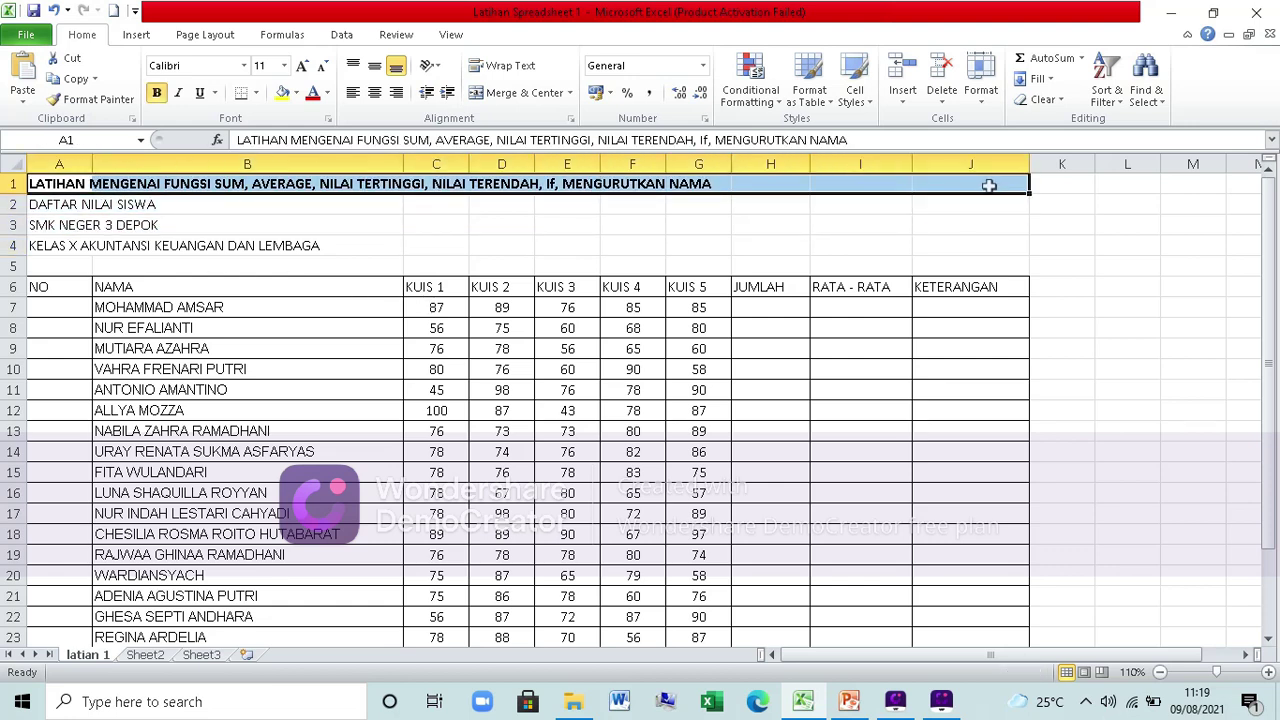
{"action": "left_click", "coordinate": [513, 95]}
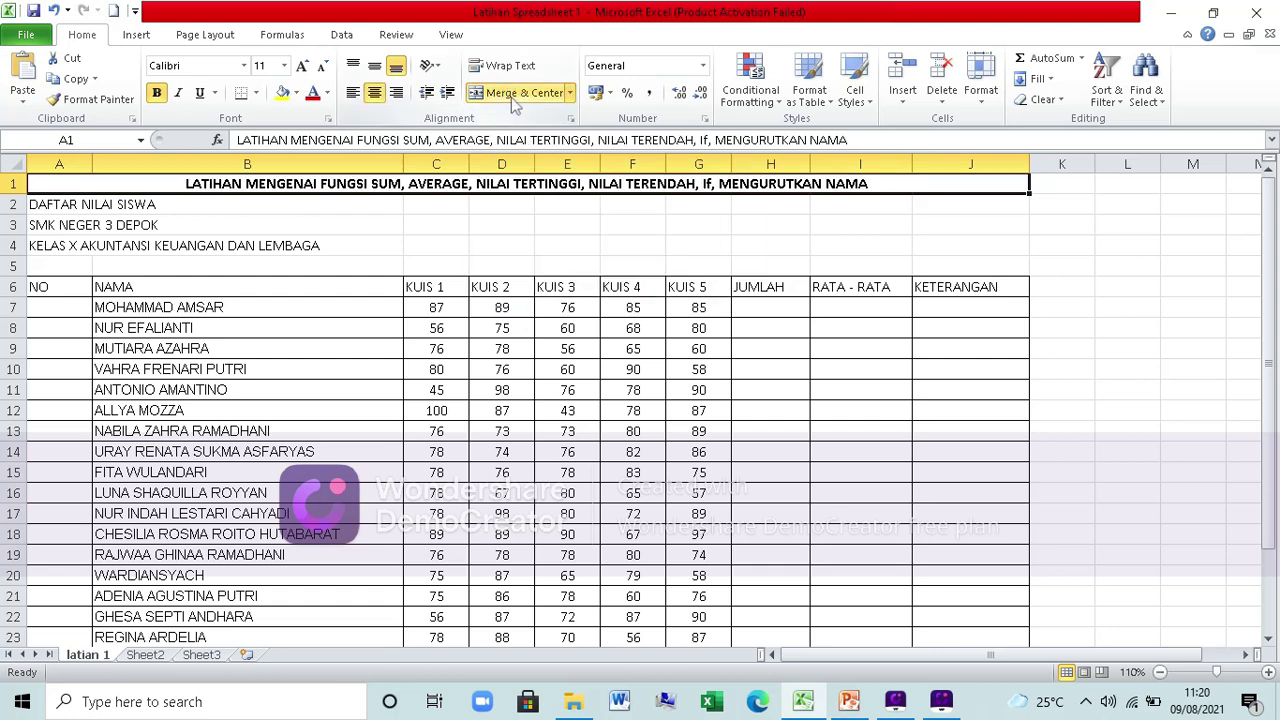
- Merge and center each of the three subtitle lines in rows 2, 3 and 4 separately across columns A to J
{"action": "left_click", "coordinate": [52, 204]}
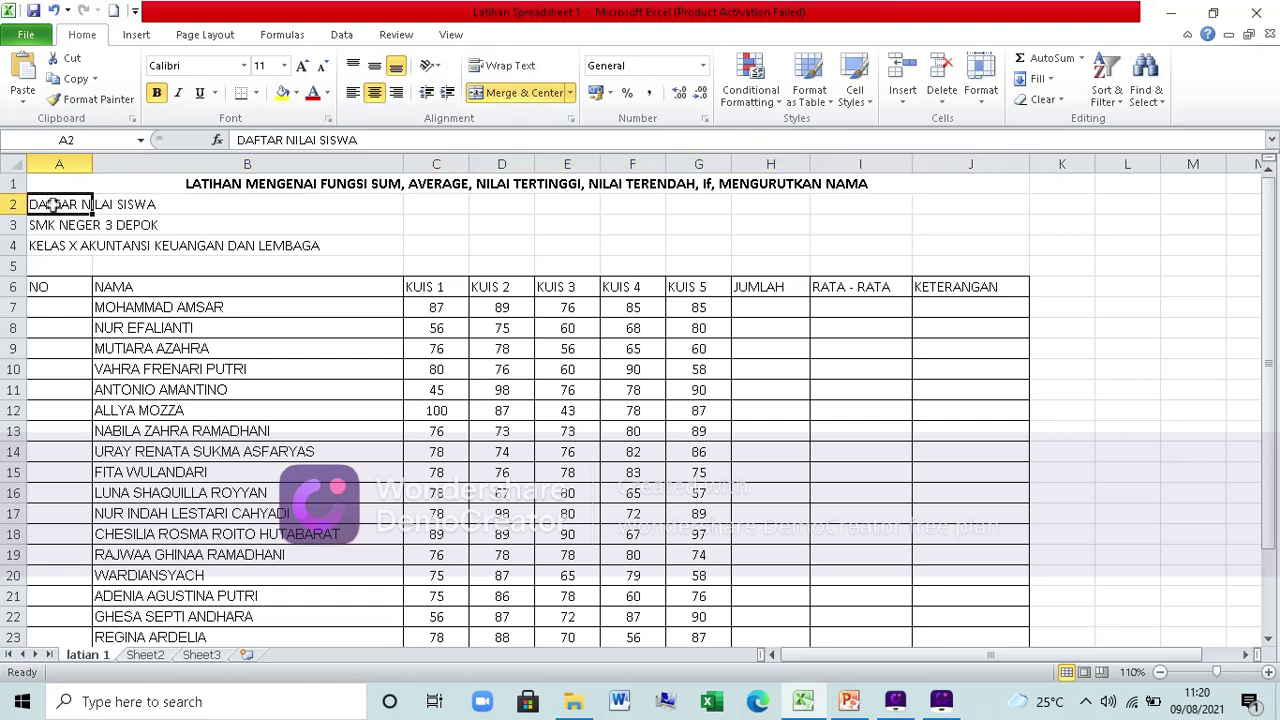
{"action": "left_click_drag", "start_coordinate": [52, 204], "coordinate": [1000, 200]}
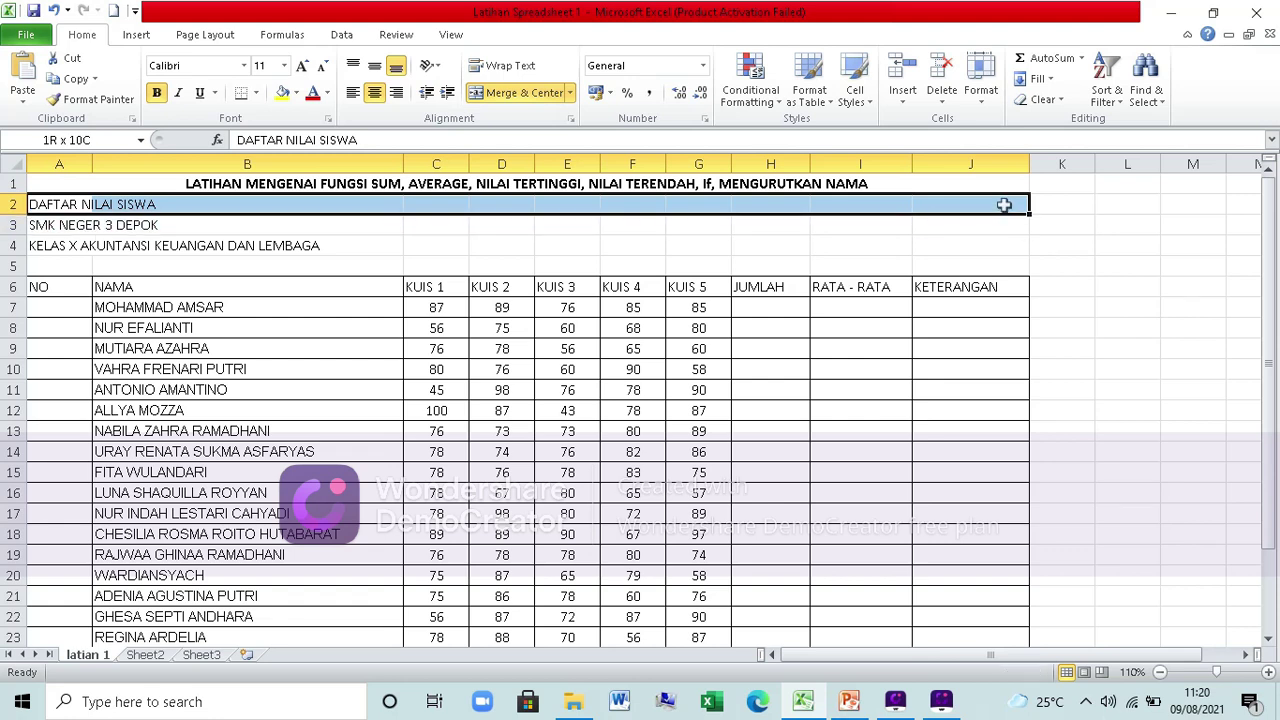
{"action": "left_click", "coordinate": [525, 92]}
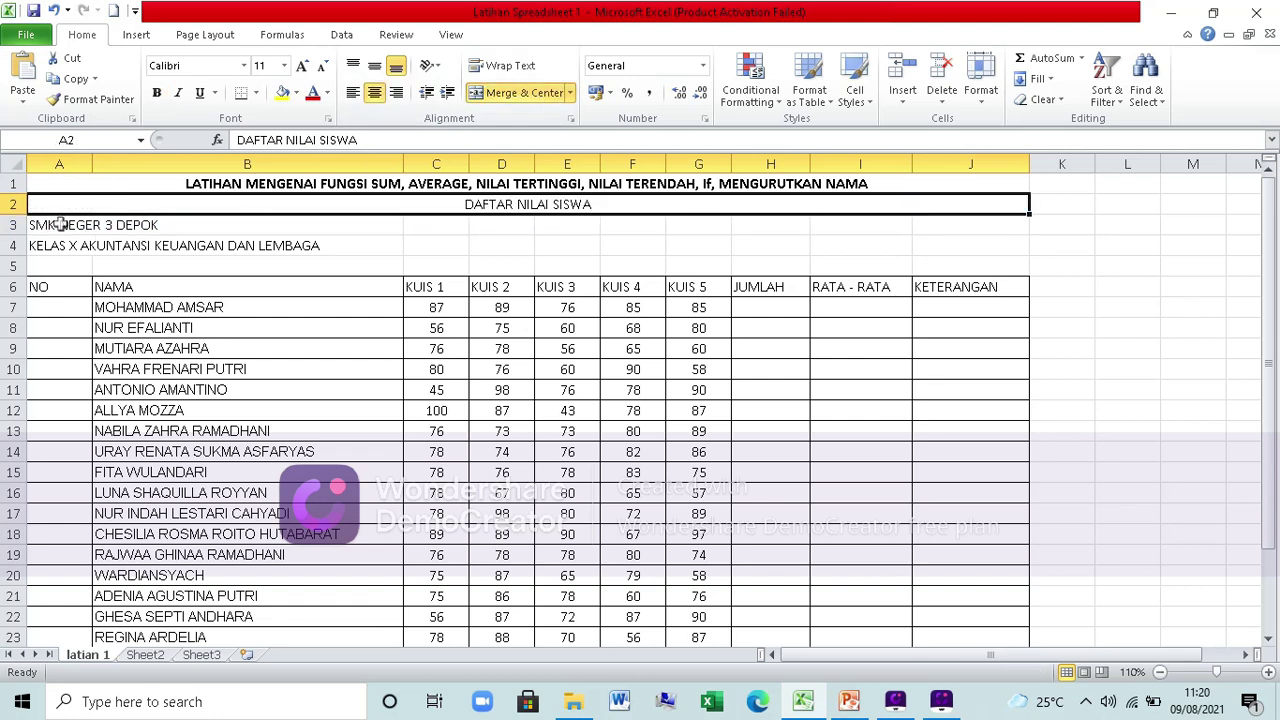
{"action": "left_click_drag", "start_coordinate": [60, 222], "coordinate": [975, 225]}
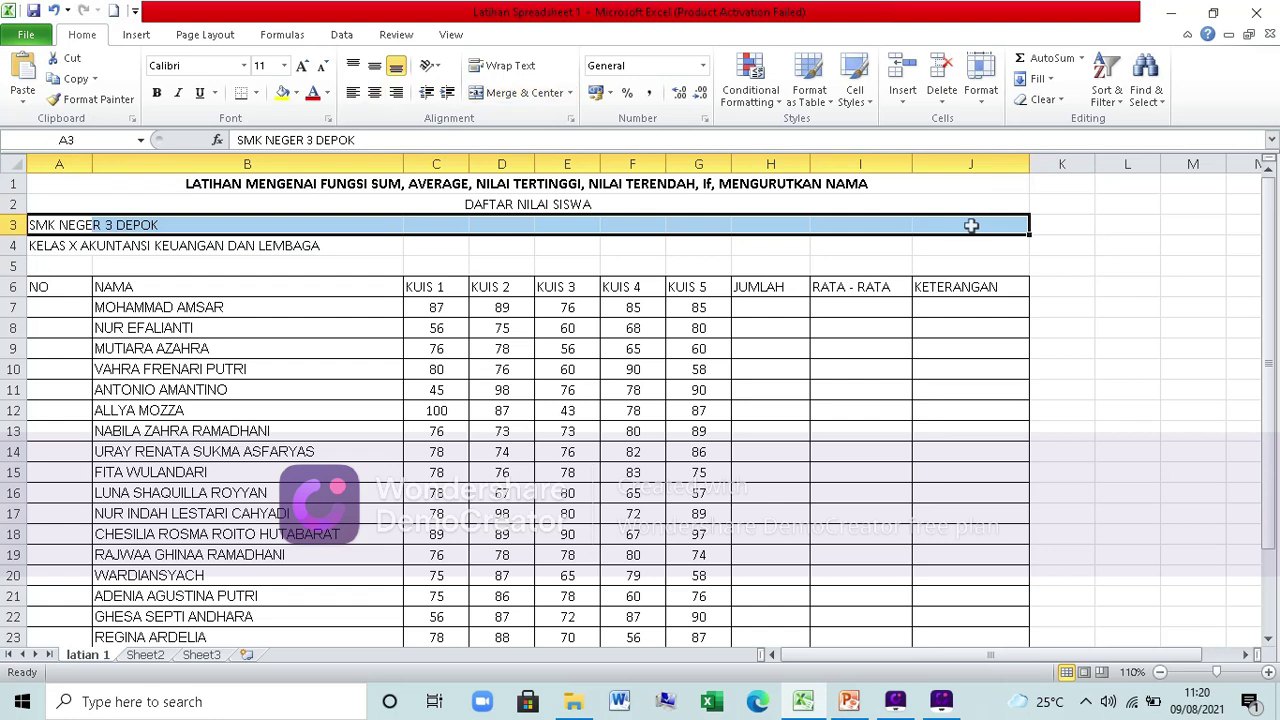
{"action": "left_click", "coordinate": [497, 93]}
{"action": "left_click_drag", "start_coordinate": [88, 245], "coordinate": [947, 256]}
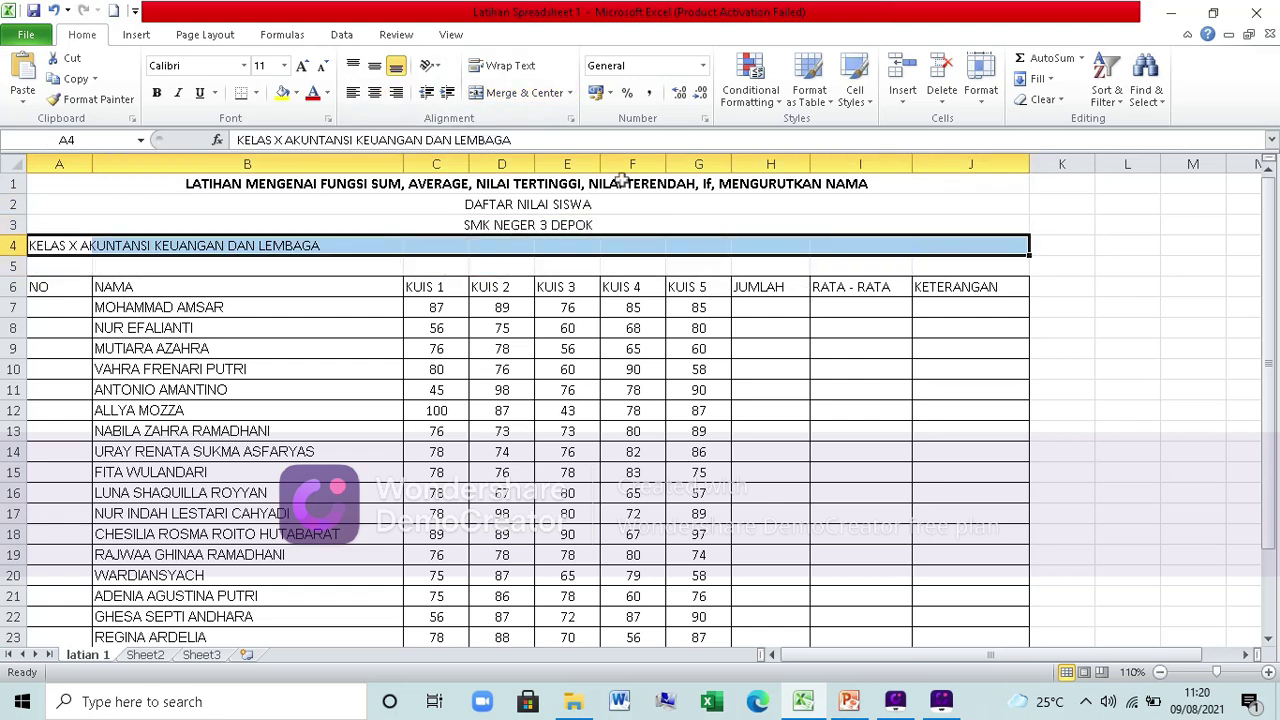
{"action": "left_click", "coordinate": [515, 93]}
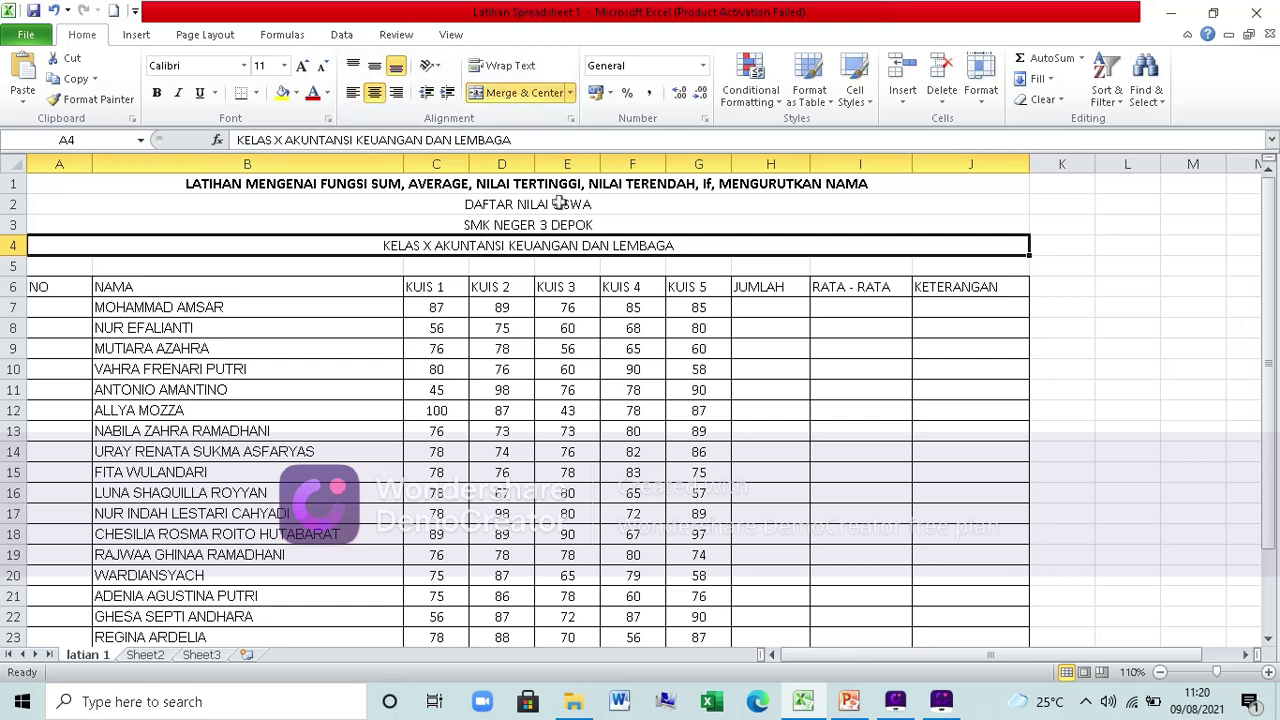
- Make all four merged heading lines in rows 1 to 4 bold
{"action": "left_click_drag", "start_coordinate": [575, 186], "coordinate": [585, 241]}
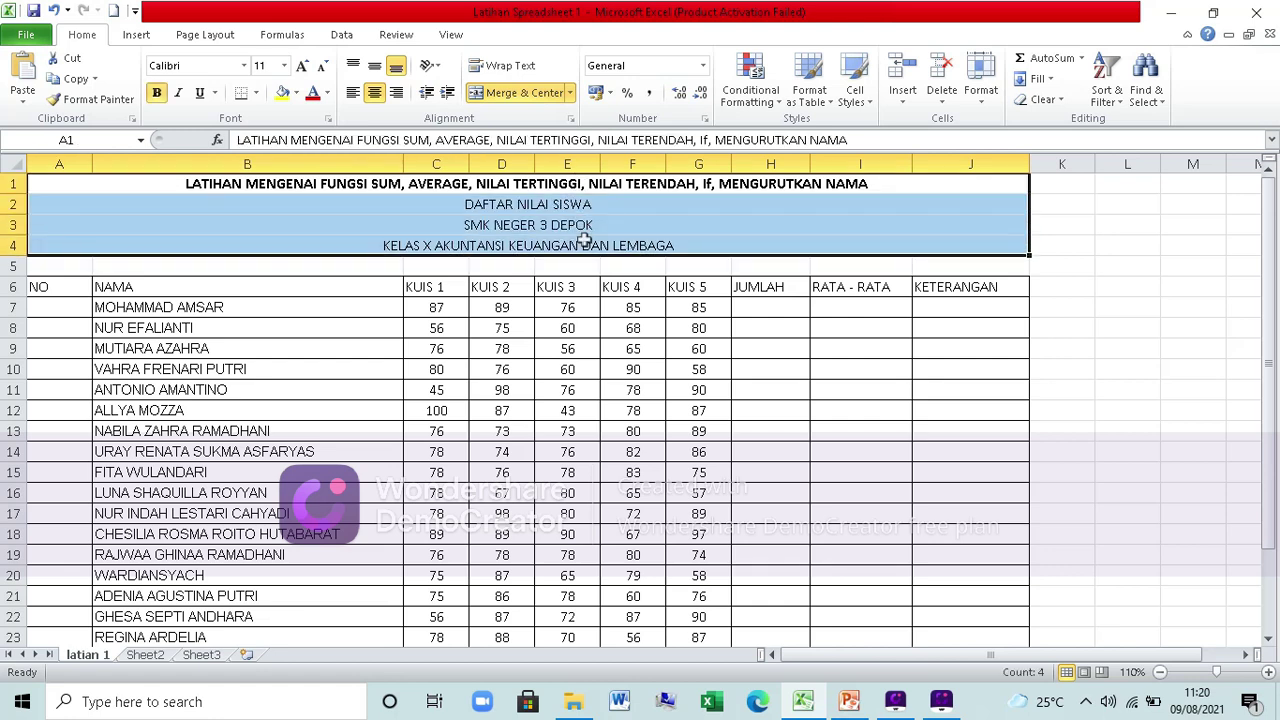
{"action": "left_click", "coordinate": [279, 188]}
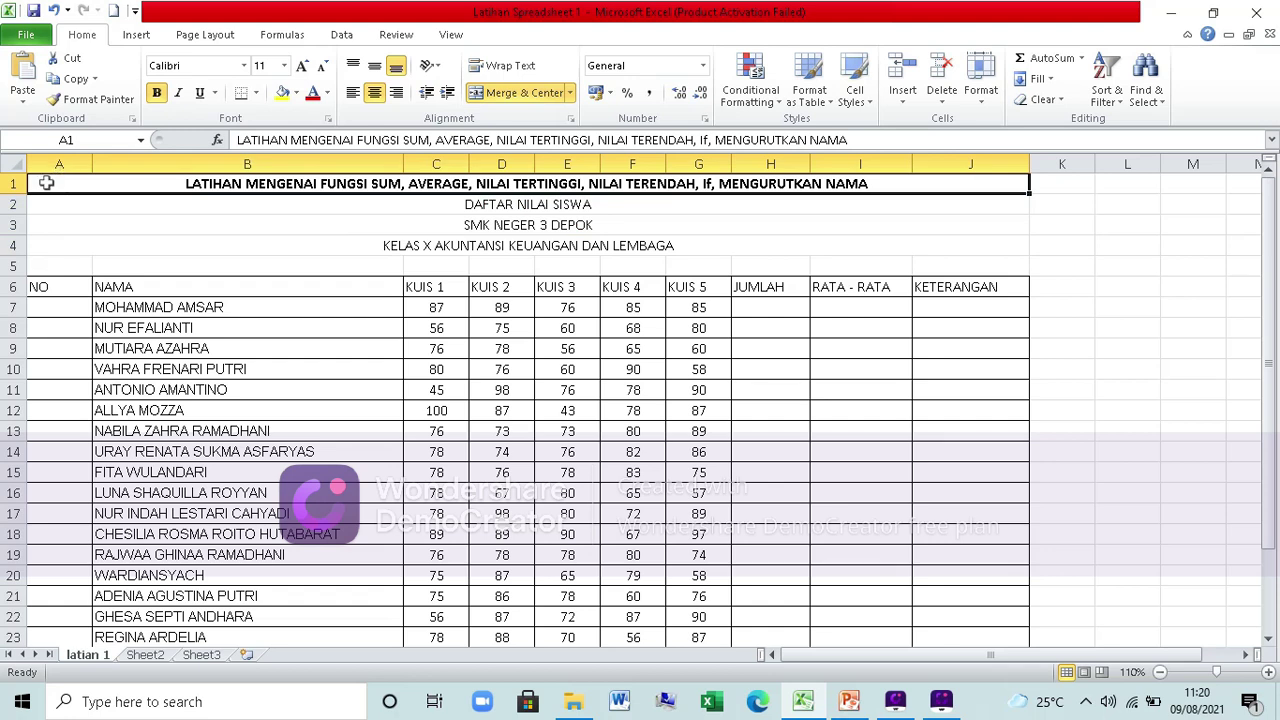
{"action": "left_click_drag", "start_coordinate": [46, 183], "coordinate": [40, 247]}
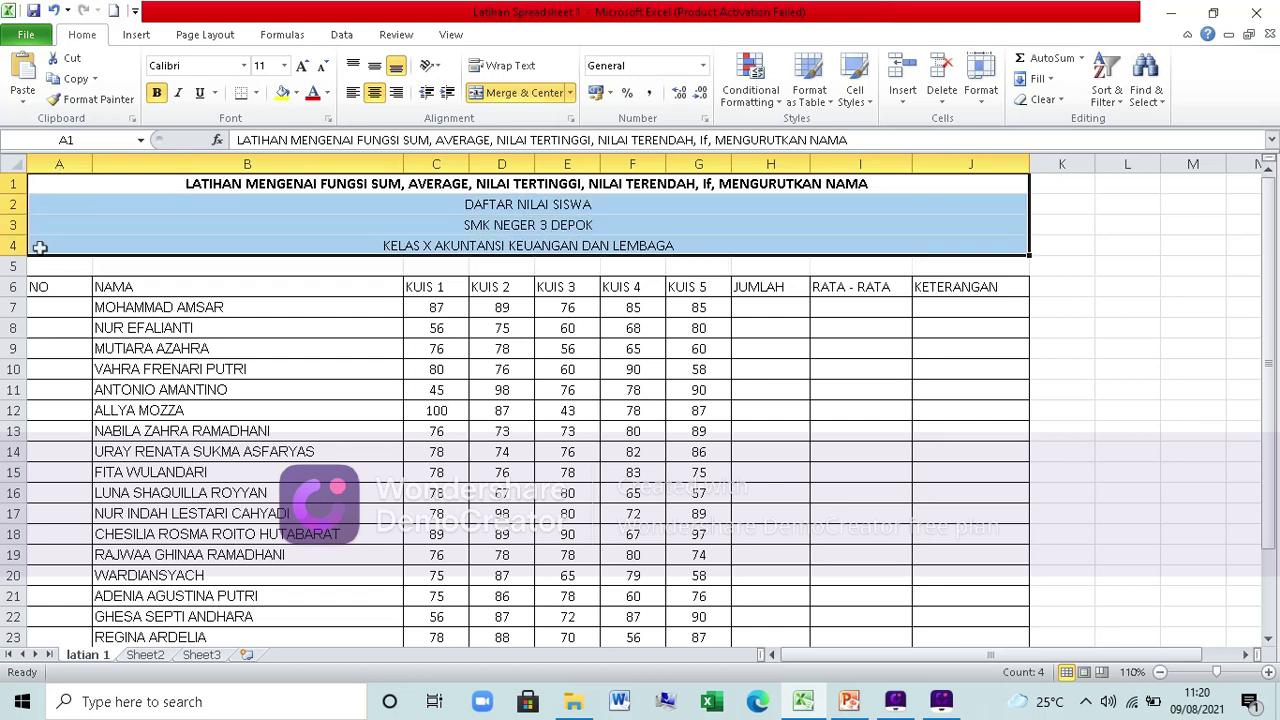
{"action": "left_click", "coordinate": [156, 94]}
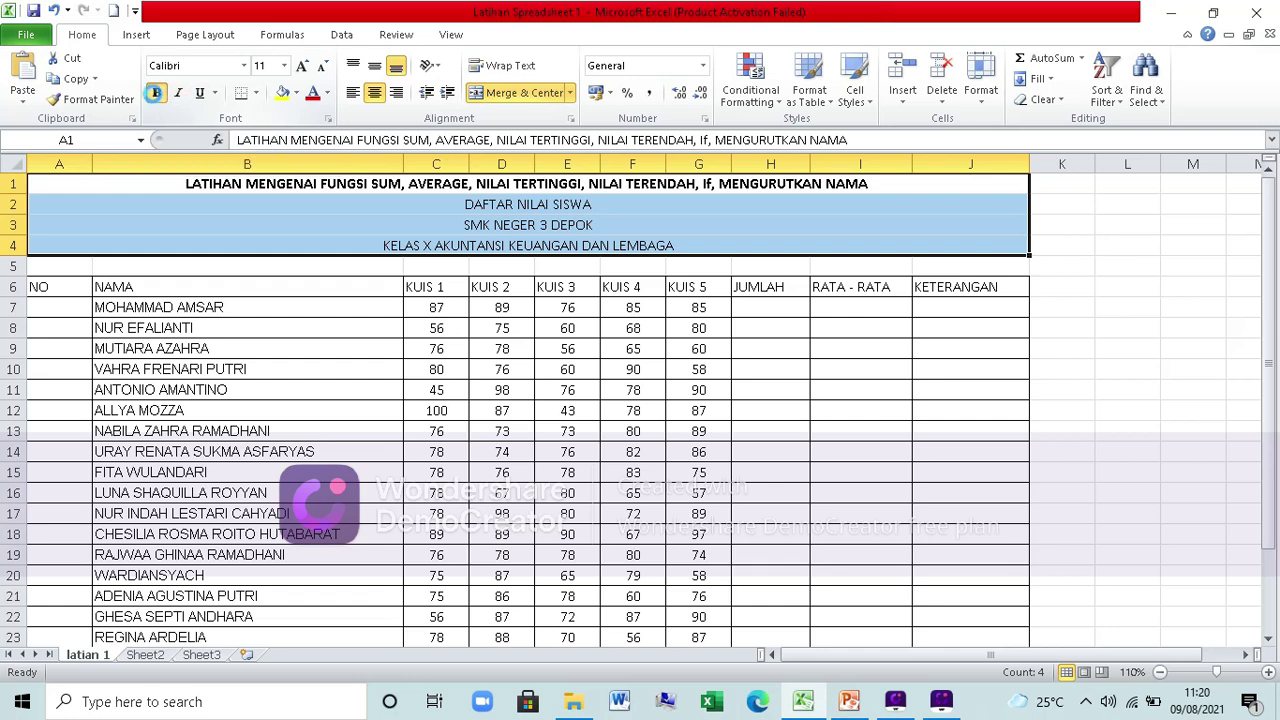
{"action": "left_click", "coordinate": [156, 94]}
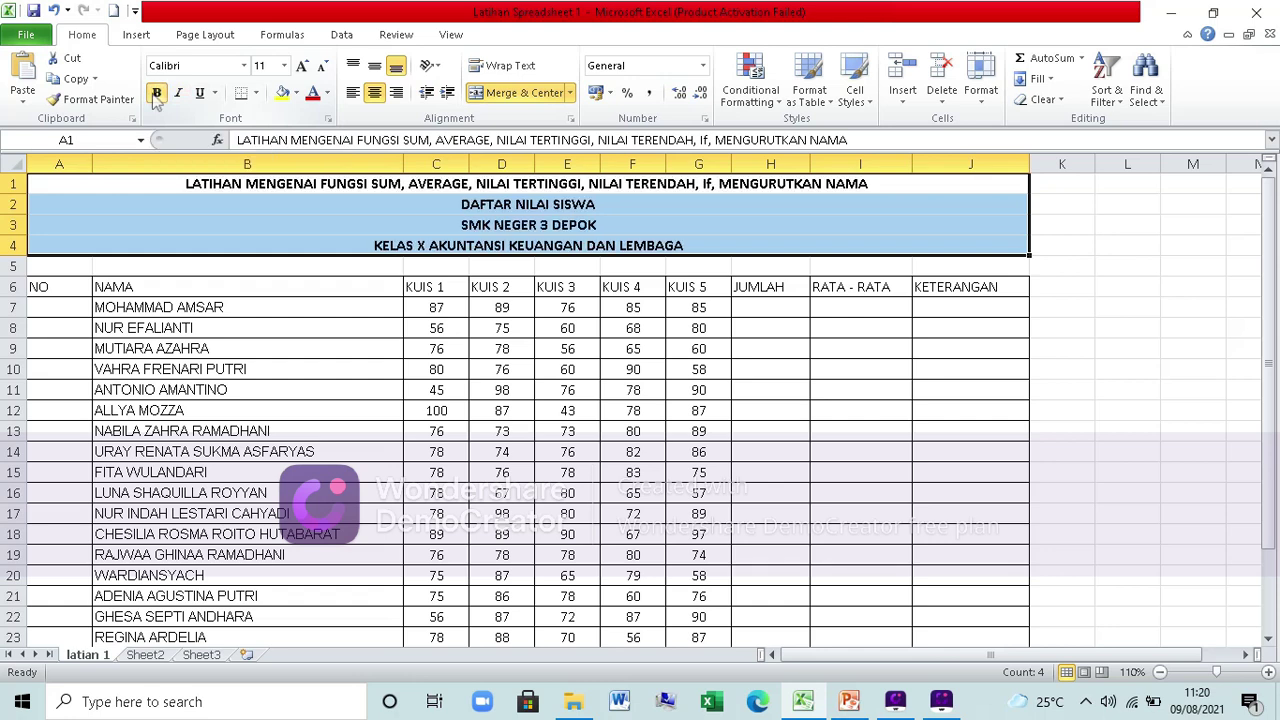
{"action": "left_click", "coordinate": [471, 320]}
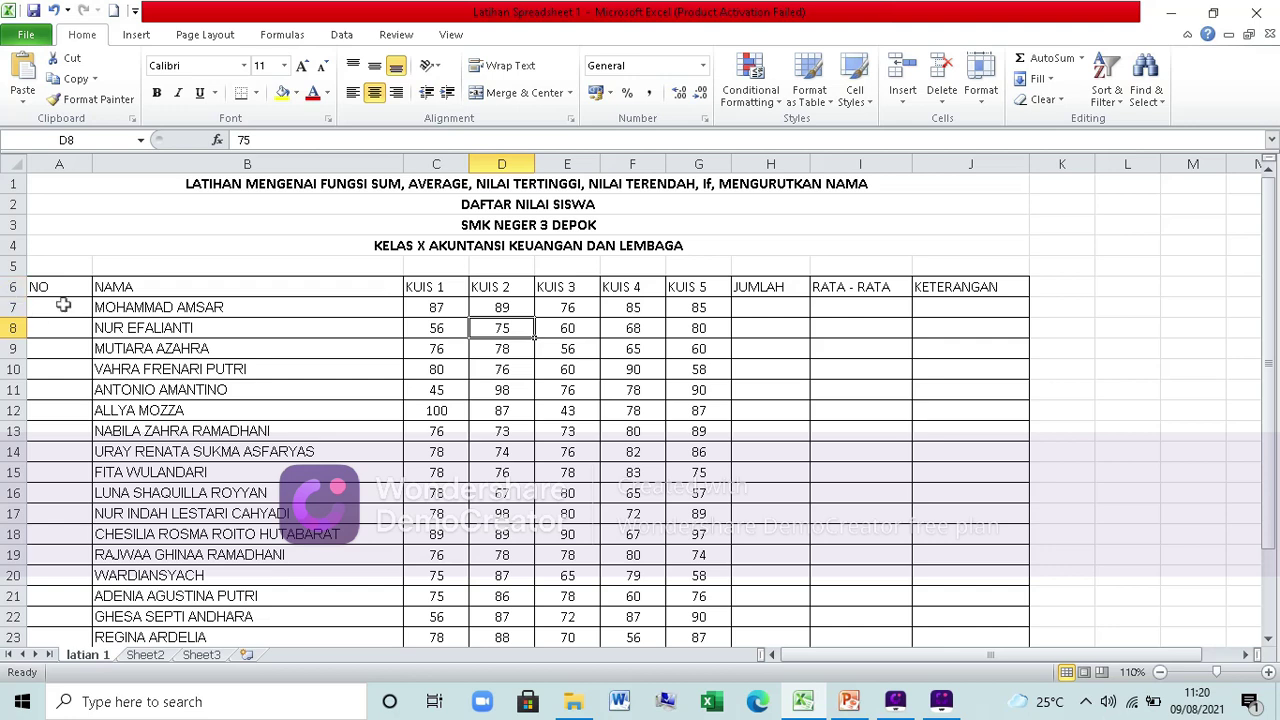
- Enter the sequence numbers 1, 2 and 3 in cells A7 to A9 of the NO column
{"action": "scroll", "coordinate": [174, 431], "scroll_direction": "down", "scroll_amount": 3}
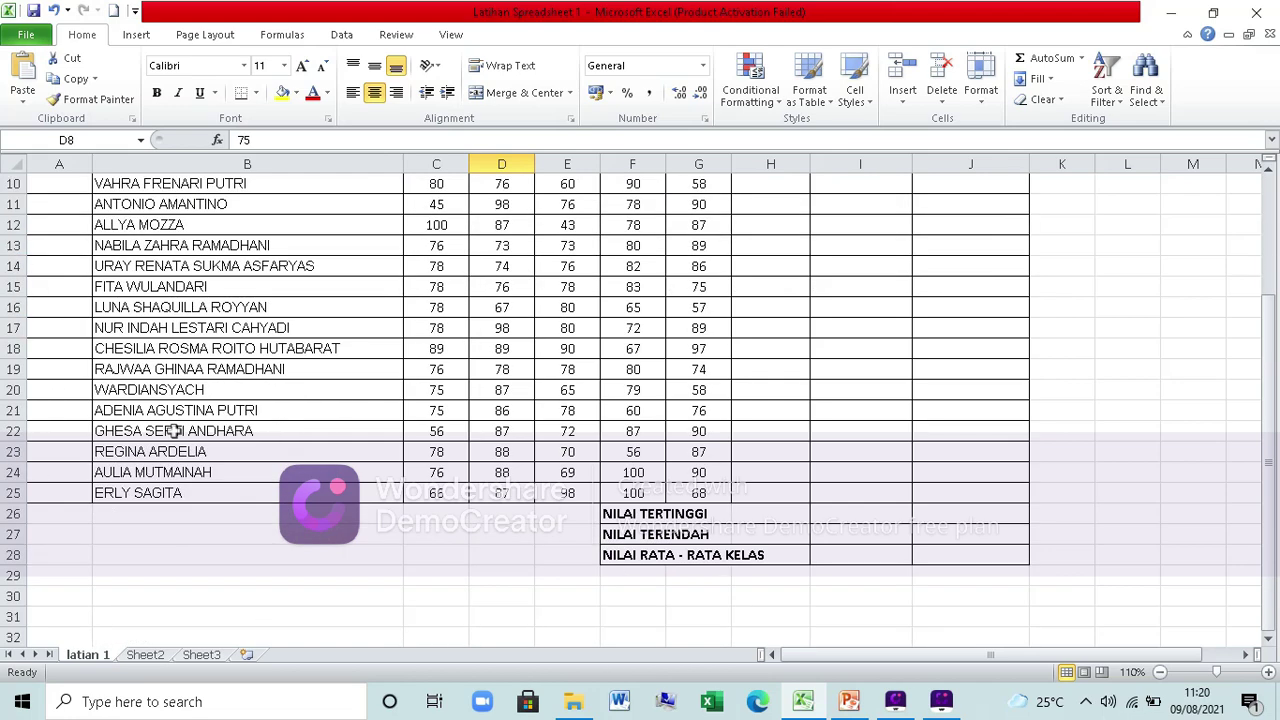
{"action": "scroll", "coordinate": [174, 431], "scroll_direction": "up", "scroll_amount": 1}
{"action": "scroll", "coordinate": [174, 431], "scroll_direction": "up", "scroll_amount": 2}
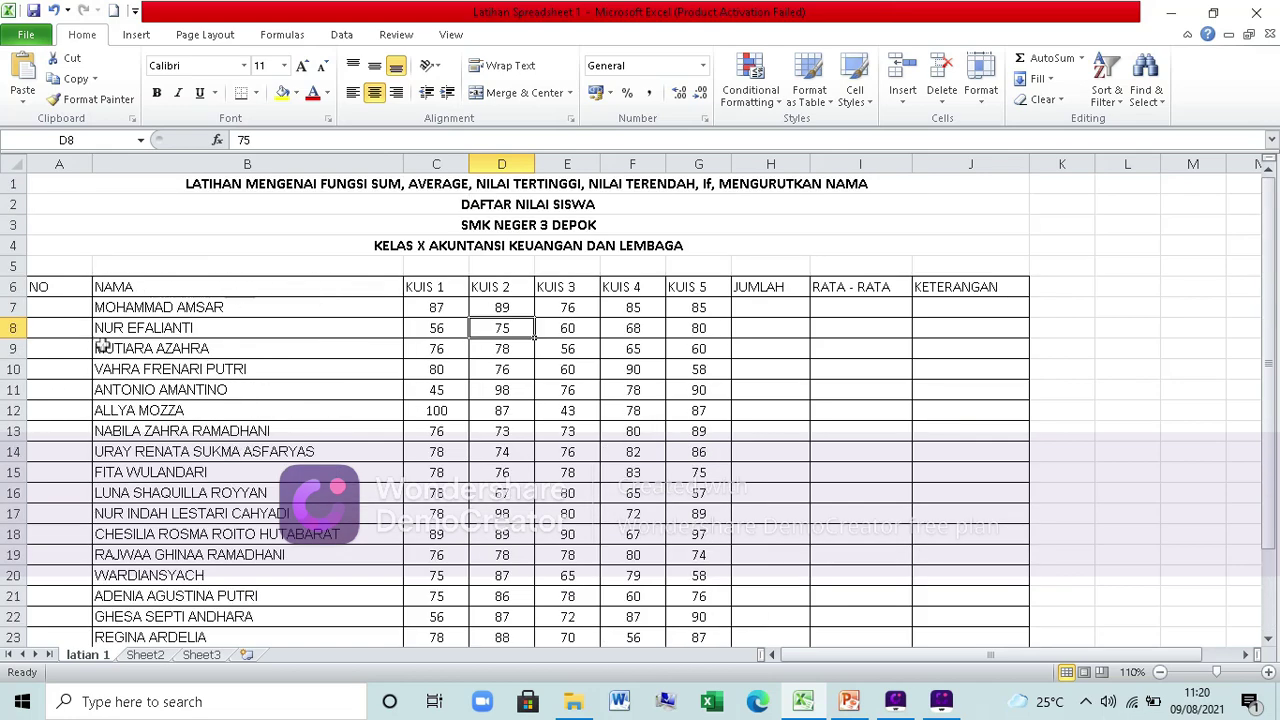
{"action": "scroll", "coordinate": [84, 312], "scroll_direction": "down", "scroll_amount": 2}
{"action": "scroll", "coordinate": [84, 310], "scroll_direction": "up", "scroll_amount": 1}
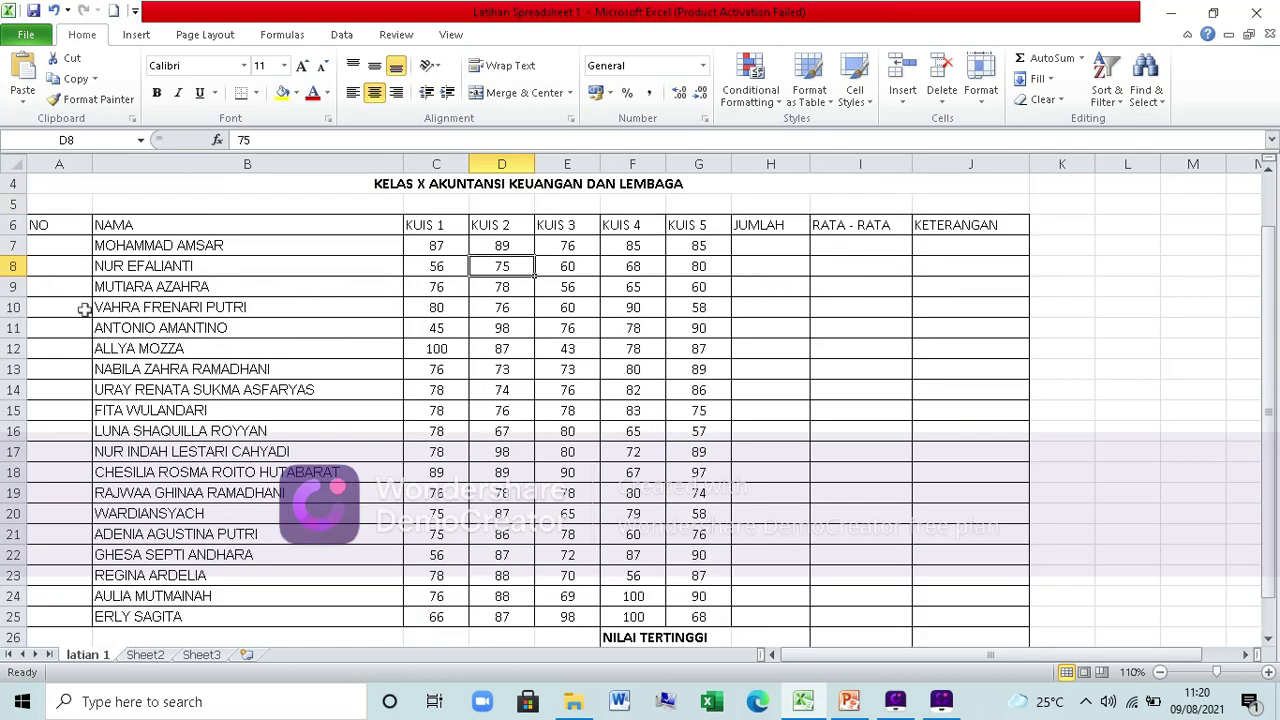
{"action": "left_click", "coordinate": [73, 245]}
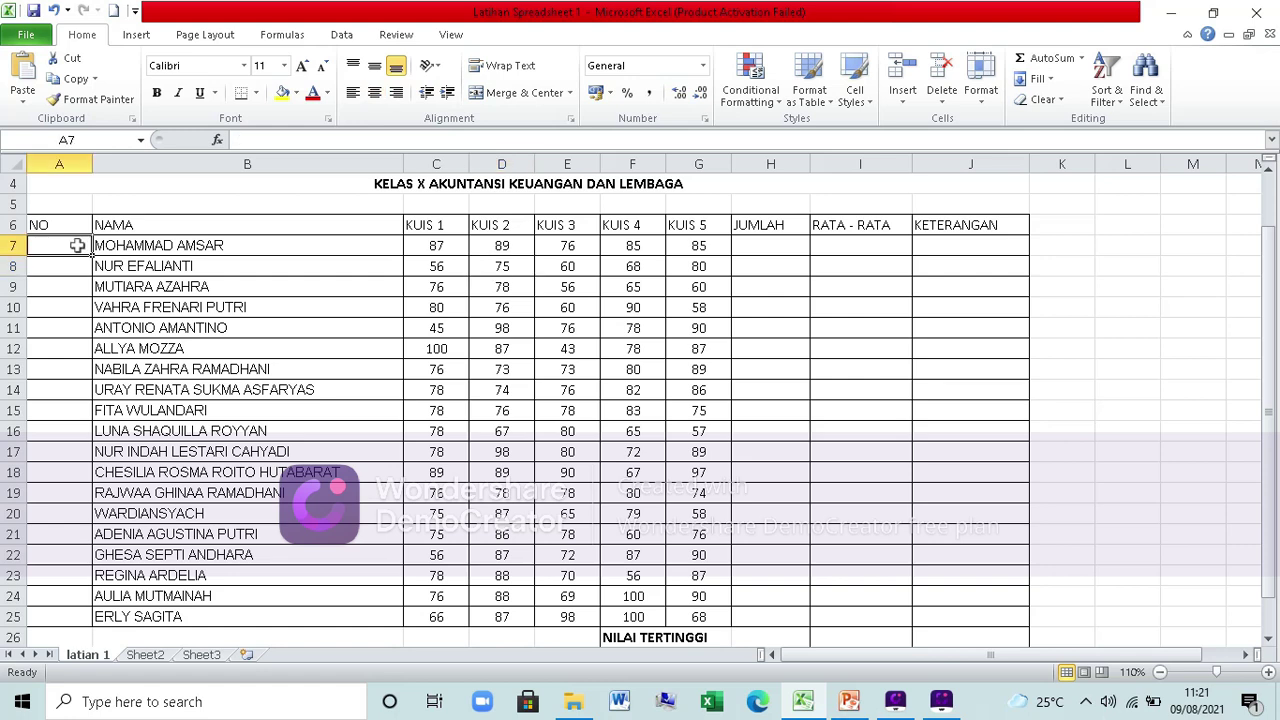
{"action": "type", "text": "1"}
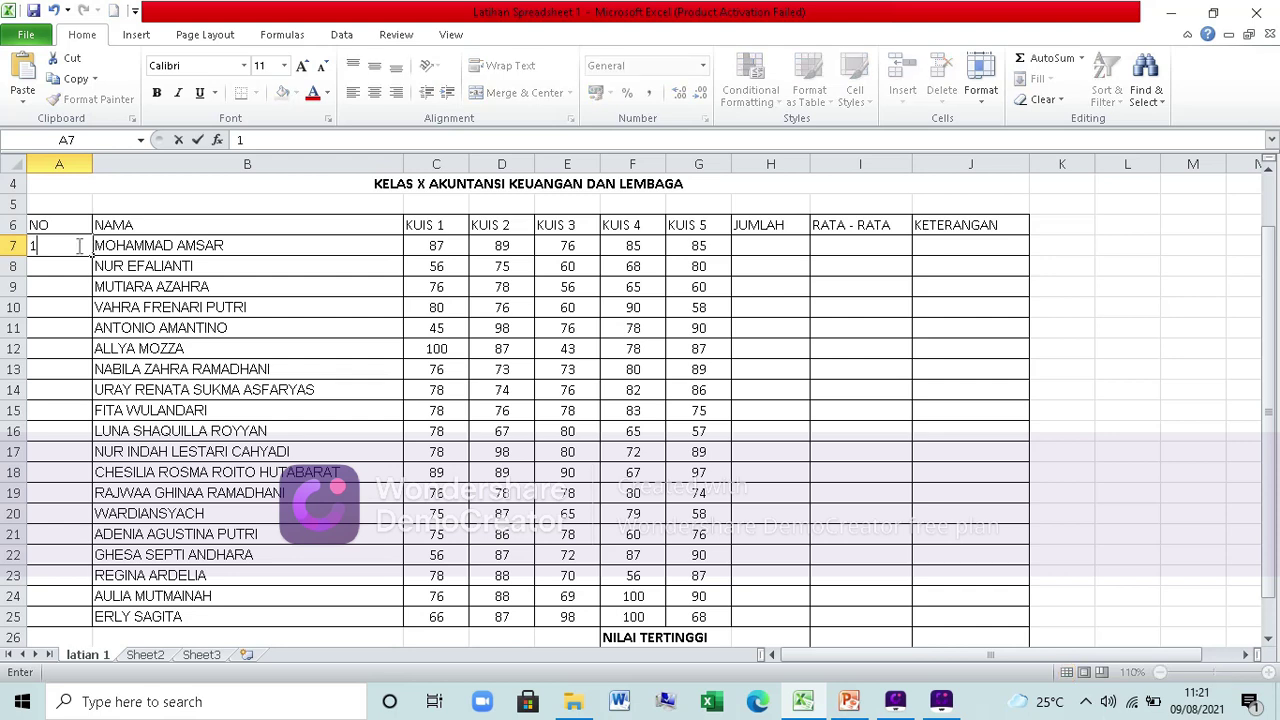
{"action": "key", "text": "Return"}
{"action": "type", "text": "2"}
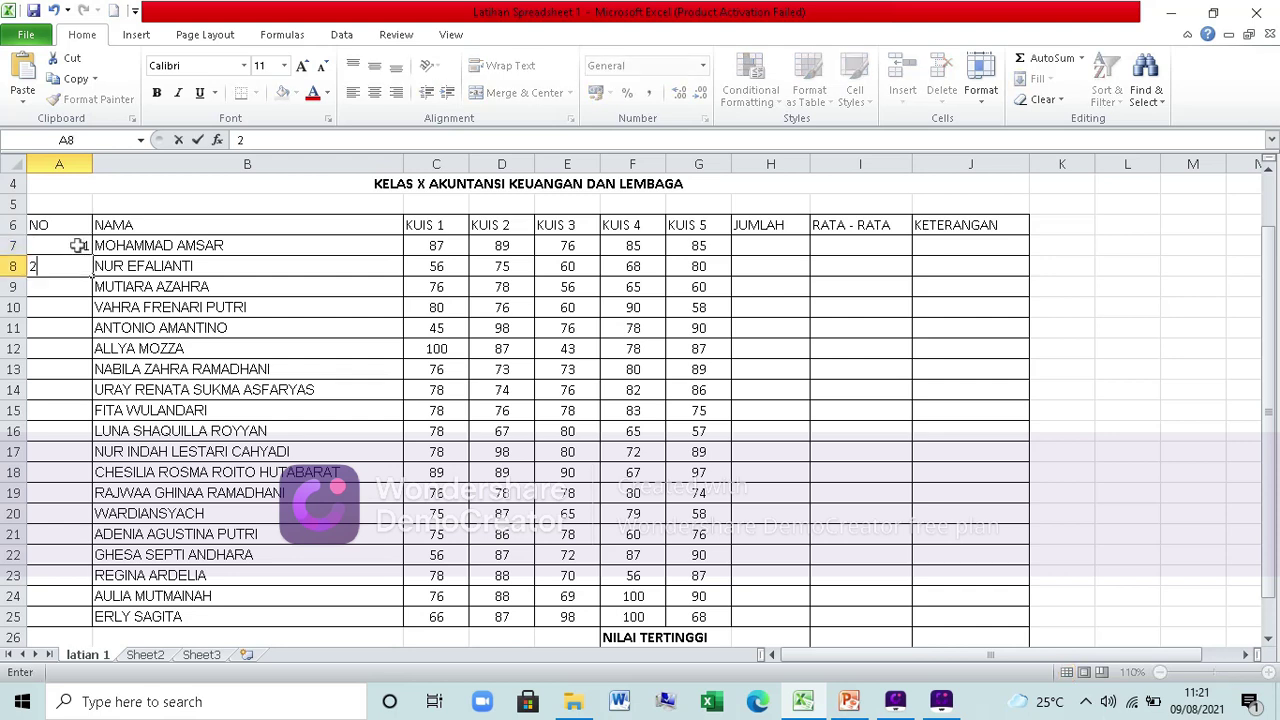
{"action": "key", "text": "Return"}
{"action": "type", "text": "3"}
{"action": "key", "text": "Return"}
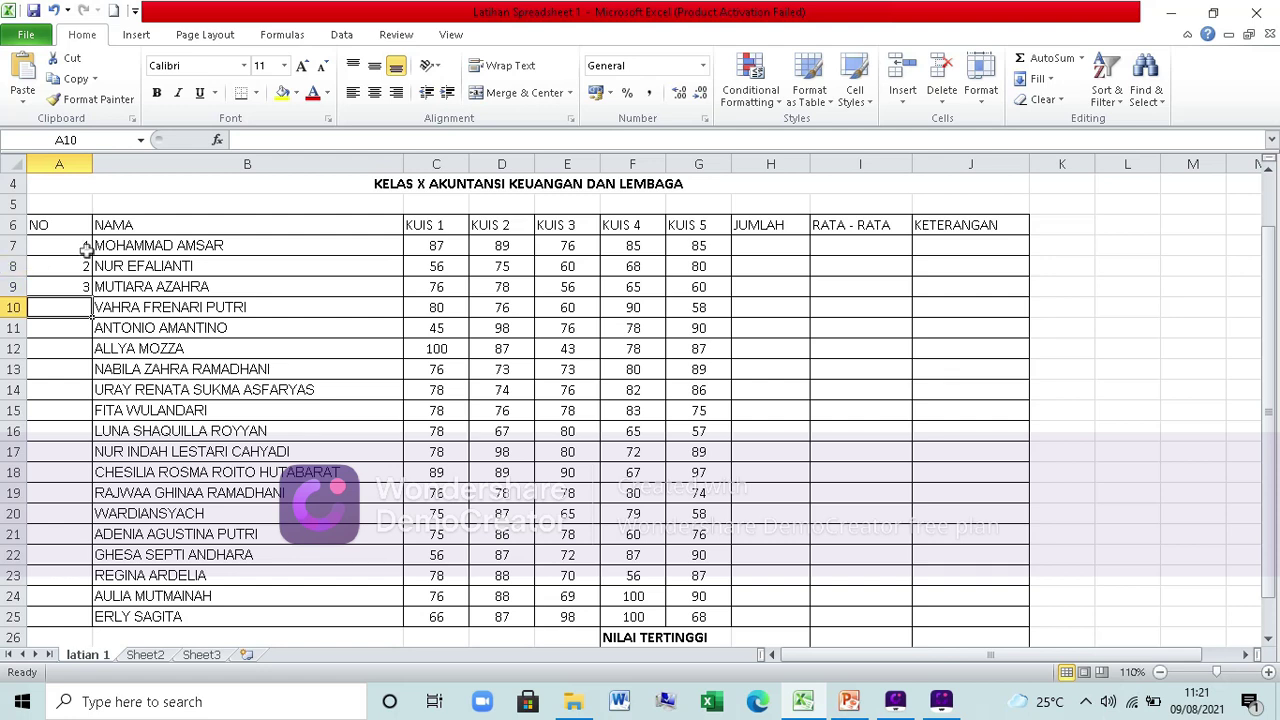
{"action": "left_click_drag", "start_coordinate": [84, 248], "coordinate": [83, 283]}
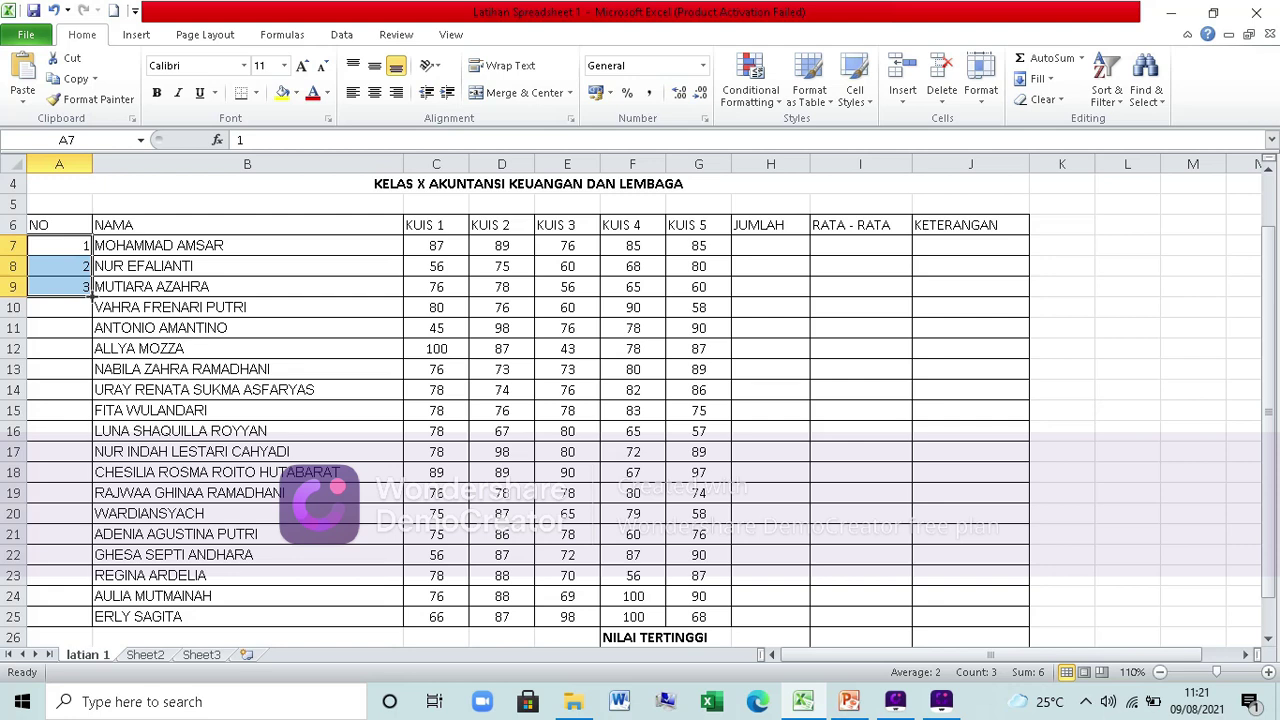
{"action": "left_click_drag", "start_coordinate": [91, 295], "coordinate": [52, 615]}
{"action": "left_click_drag", "start_coordinate": [52, 621], "coordinate": [60, 614]}
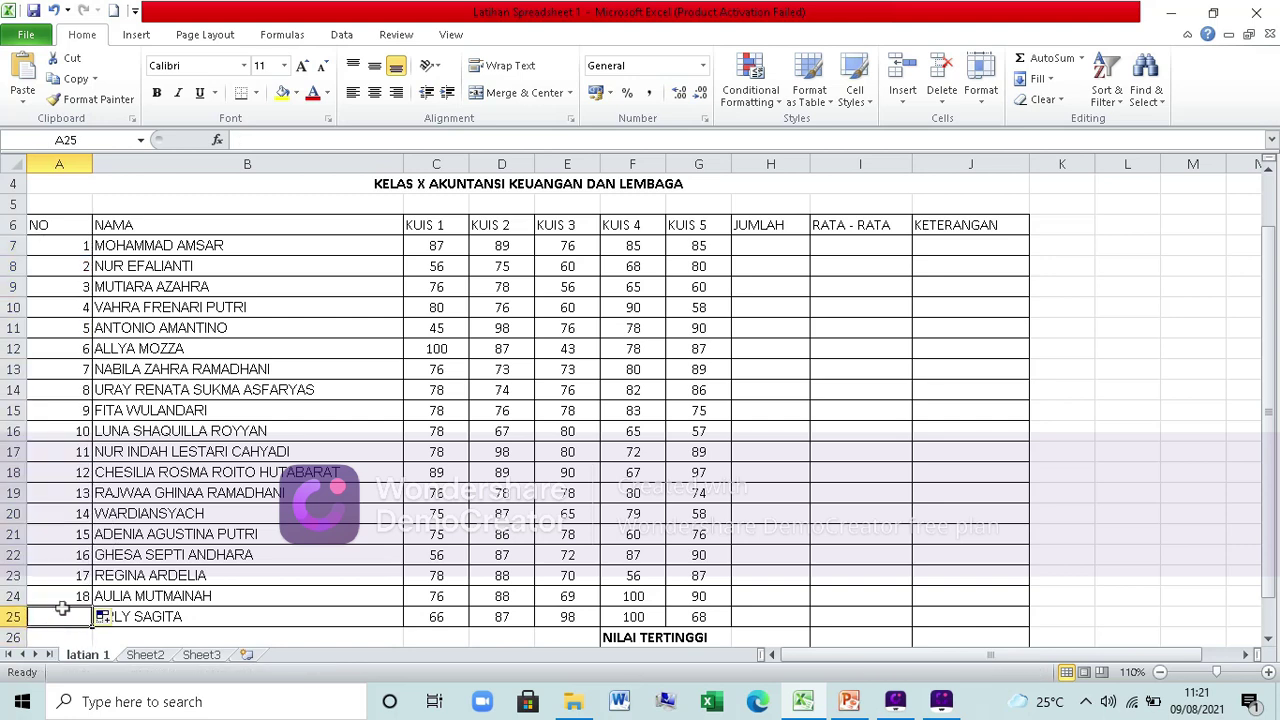
{"action": "left_click", "coordinate": [70, 594]}
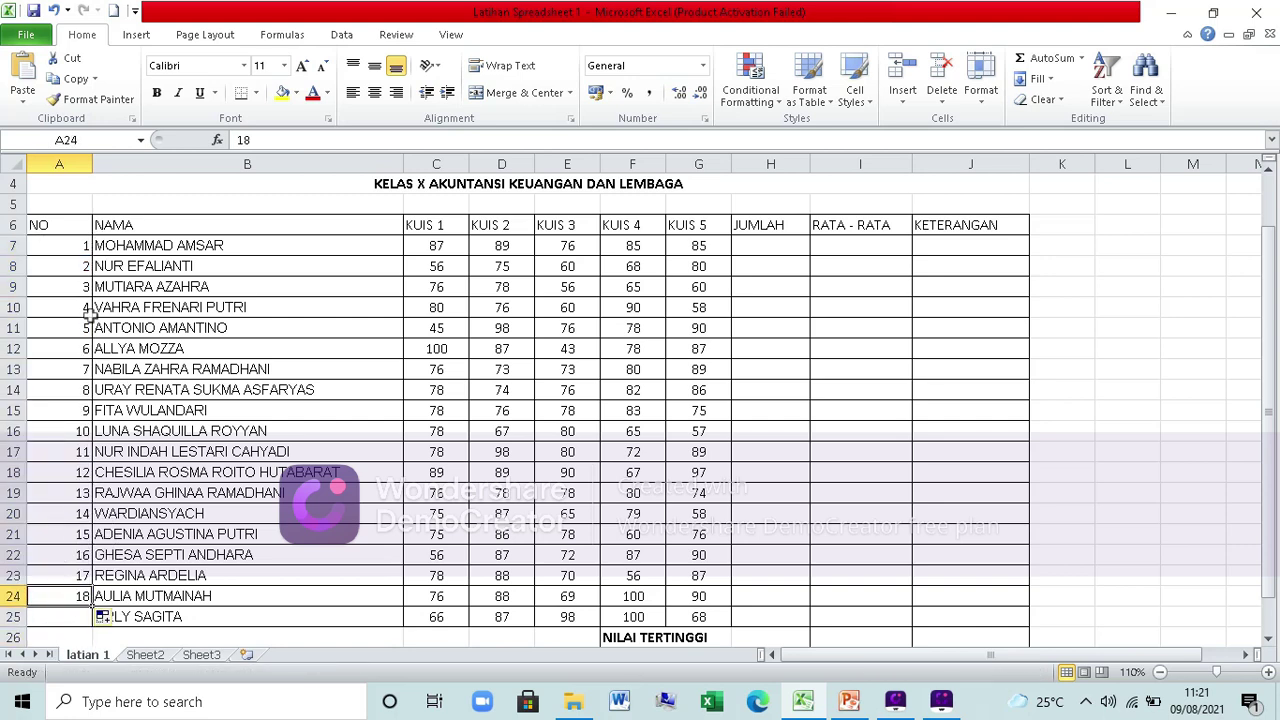
{"action": "key", "text": "ctrl+z"}
- Extend the number sequence from A7:A9 down to A25 in the NO column and center all its numbers horizontally
{"action": "left_click_drag", "start_coordinate": [91, 296], "coordinate": [80, 624]}
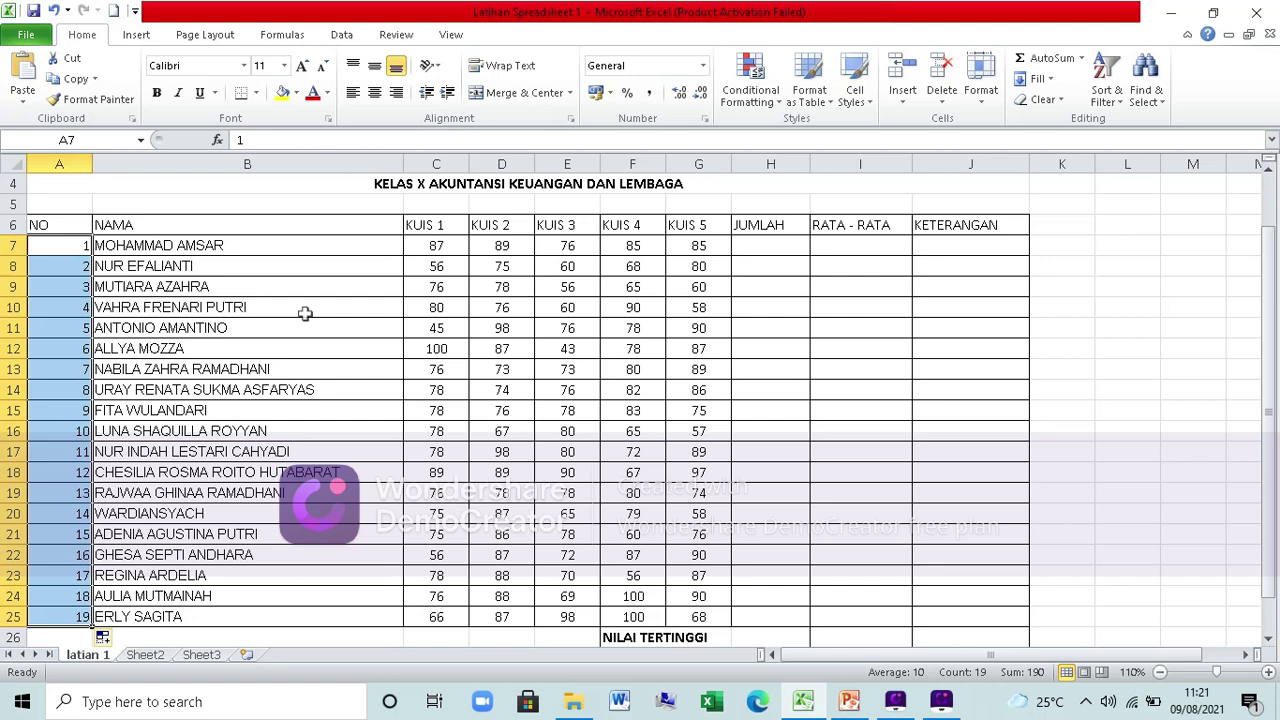
{"action": "left_click", "coordinate": [375, 92]}
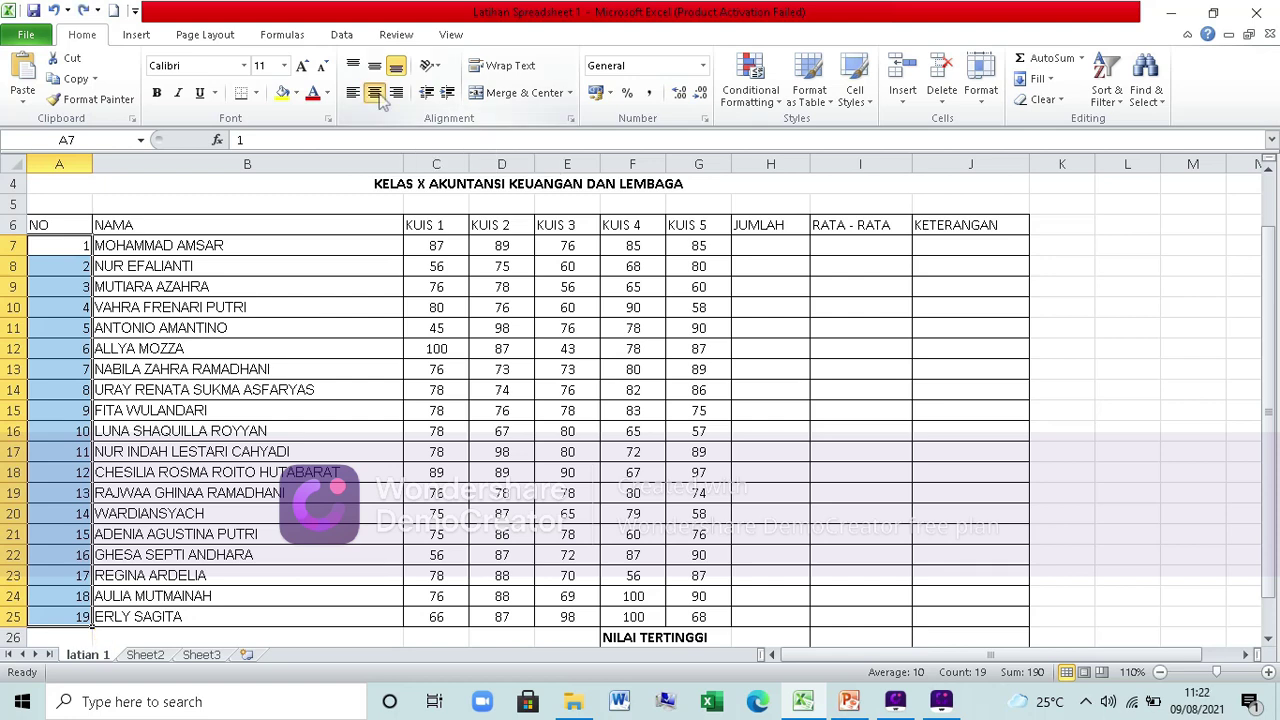
{"action": "left_click", "coordinate": [252, 511]}
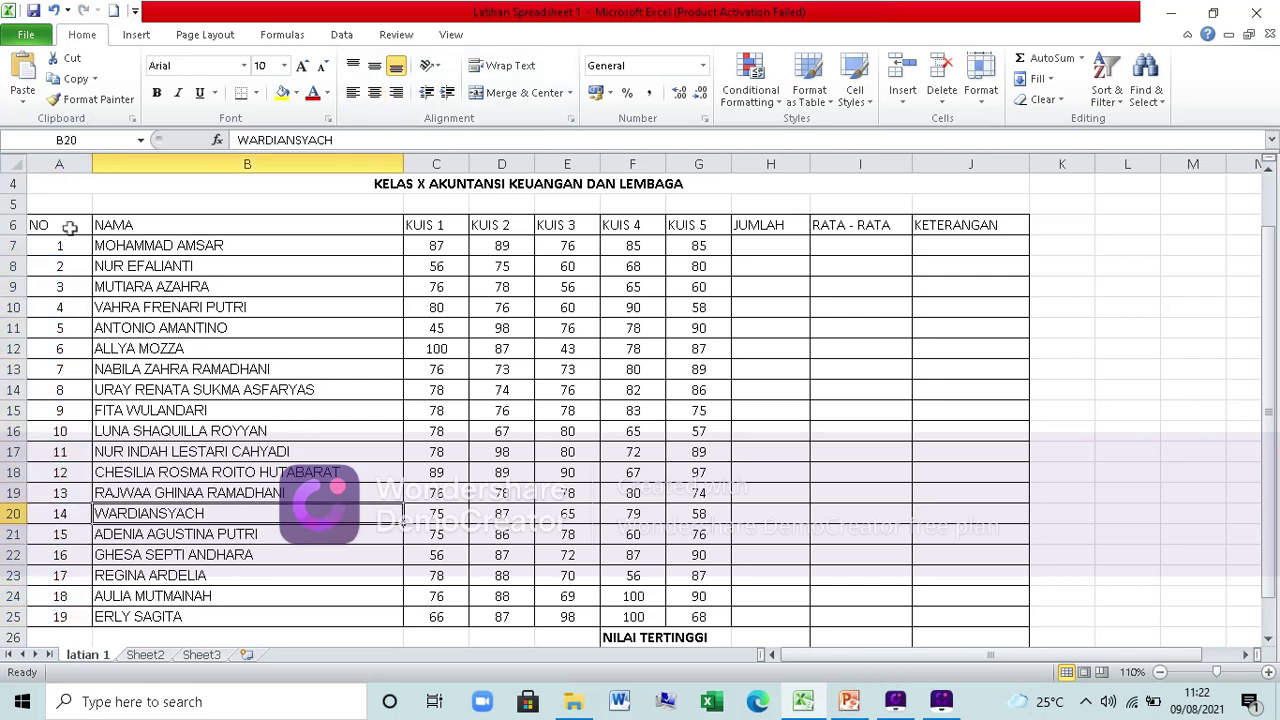
- Center the table's header labels in row 6 both horizontally and vertically
{"action": "left_click", "coordinate": [10, 225]}
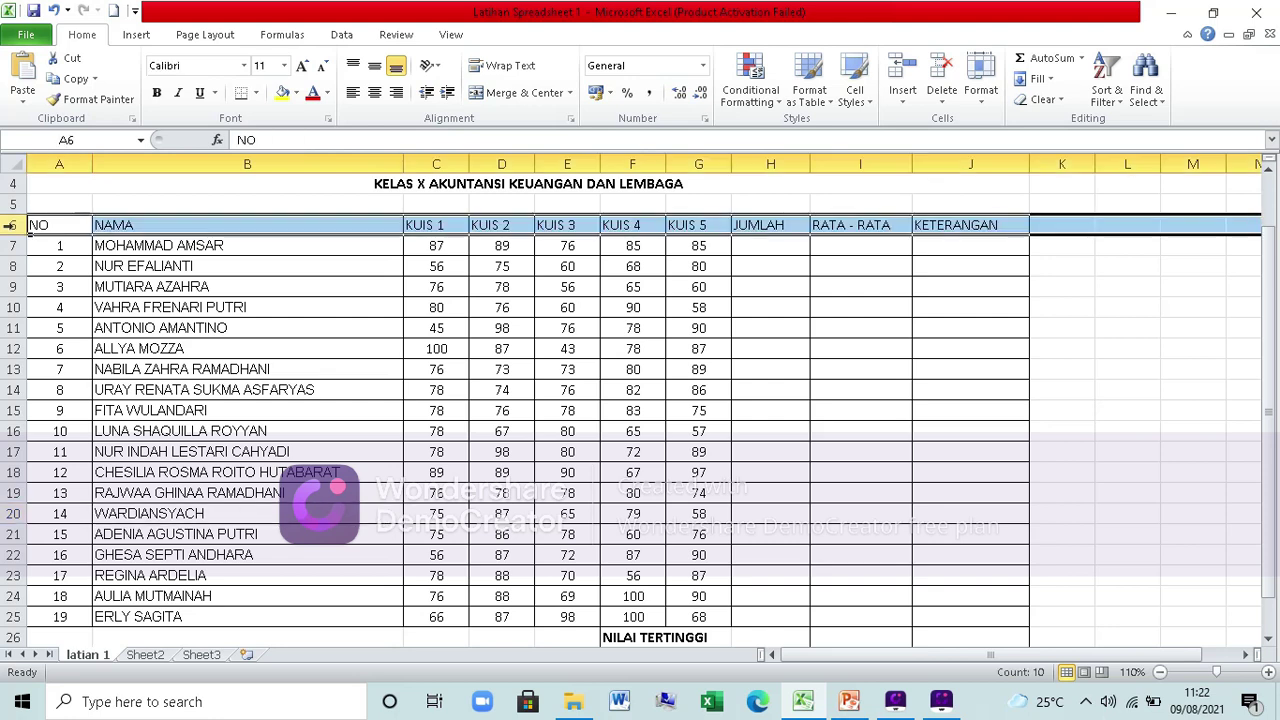
{"action": "left_click", "coordinate": [375, 92]}
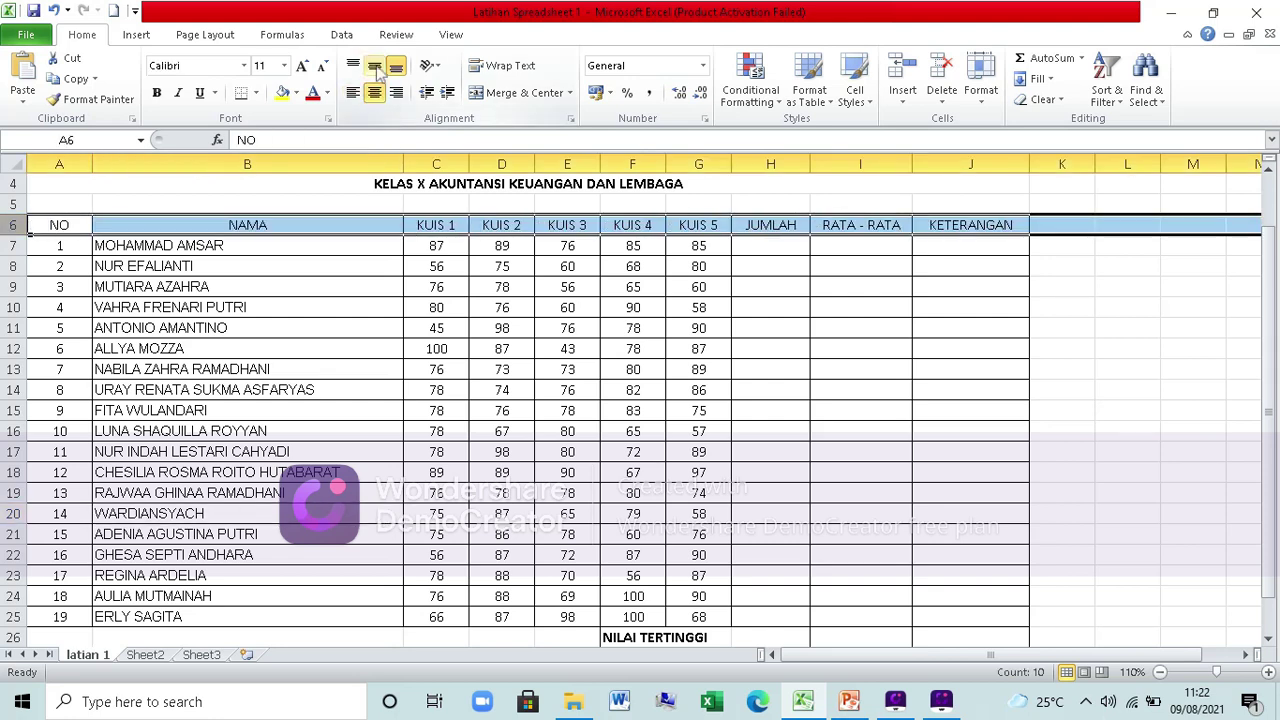
{"action": "left_click", "coordinate": [375, 66]}
{"action": "left_click", "coordinate": [684, 428]}
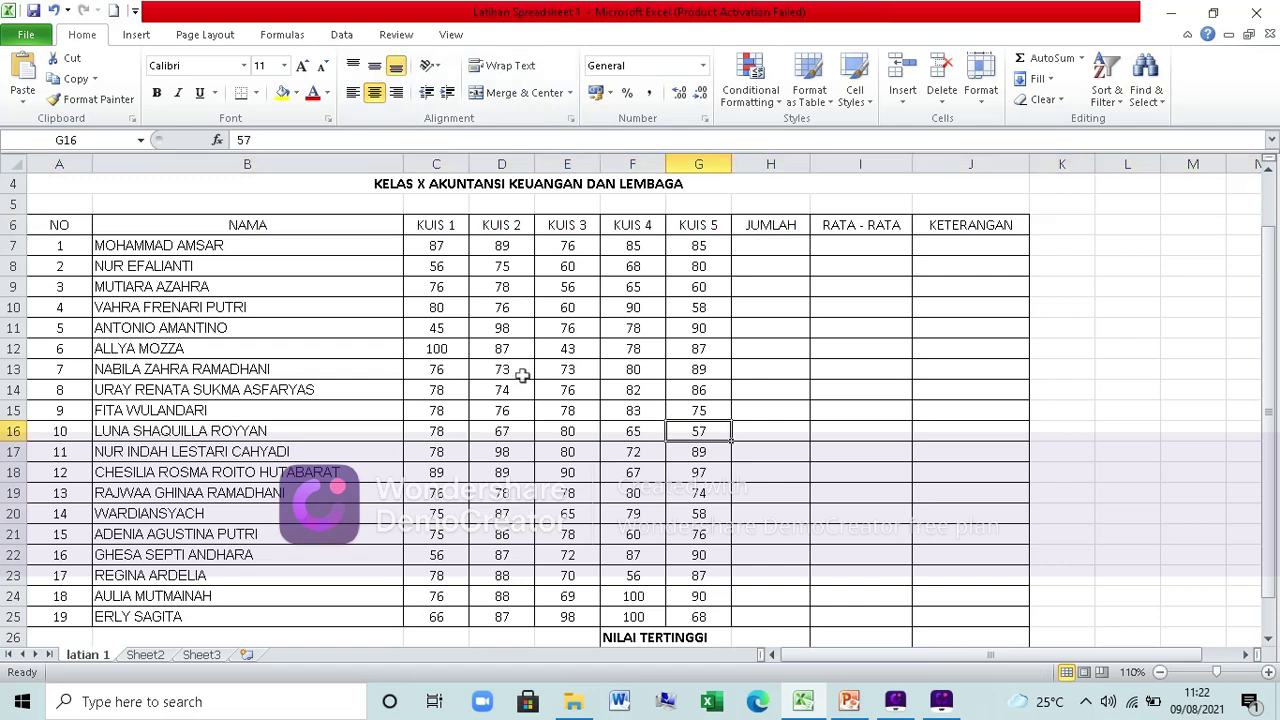
{"action": "scroll", "coordinate": [590, 305], "scroll_direction": "down", "scroll_amount": 5}
{"action": "scroll", "coordinate": [580, 355], "scroll_direction": "down", "scroll_amount": 2}
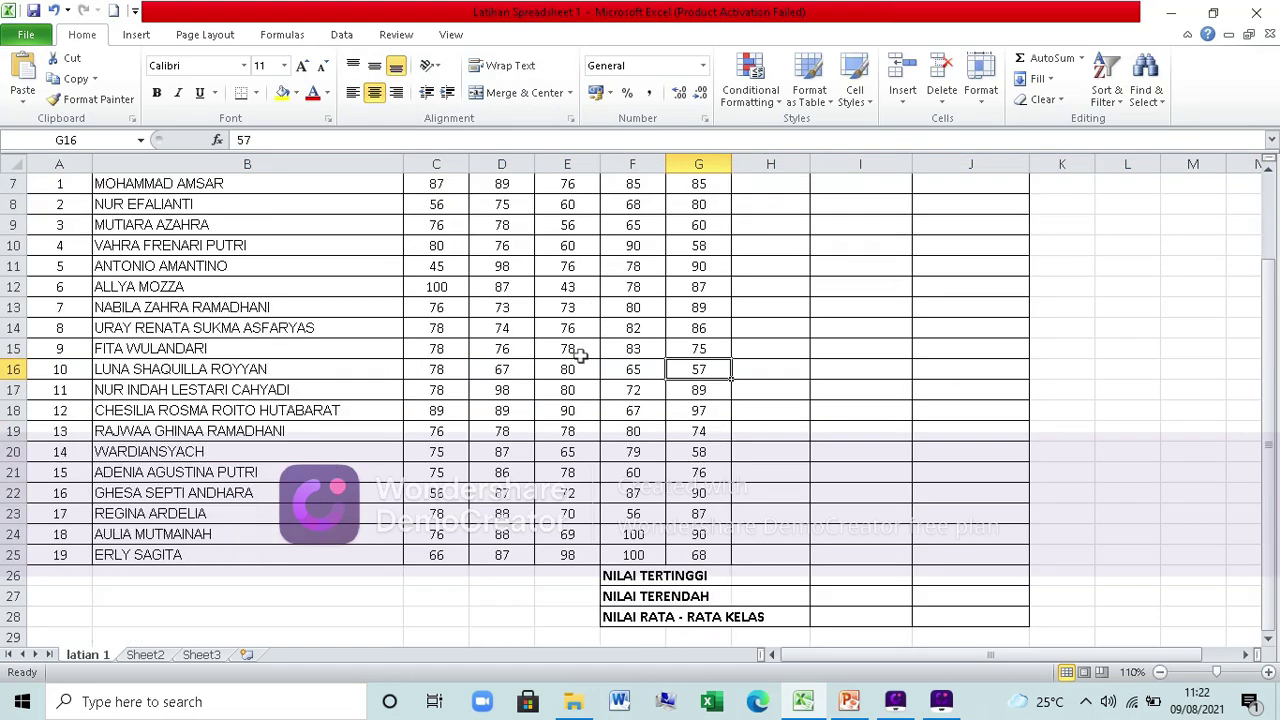
{"action": "scroll", "coordinate": [752, 470], "scroll_direction": "up", "scroll_amount": 2}
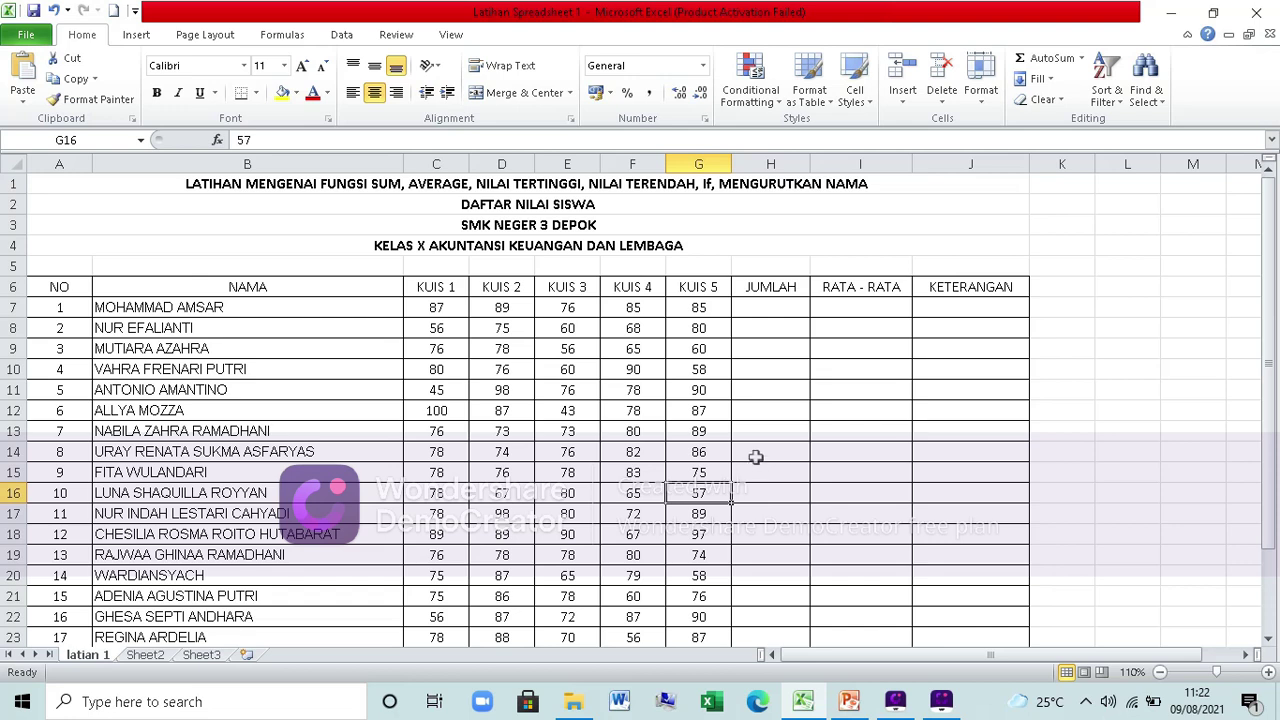
{"action": "scroll", "coordinate": [755, 460], "scroll_direction": "down", "scroll_amount": 1}
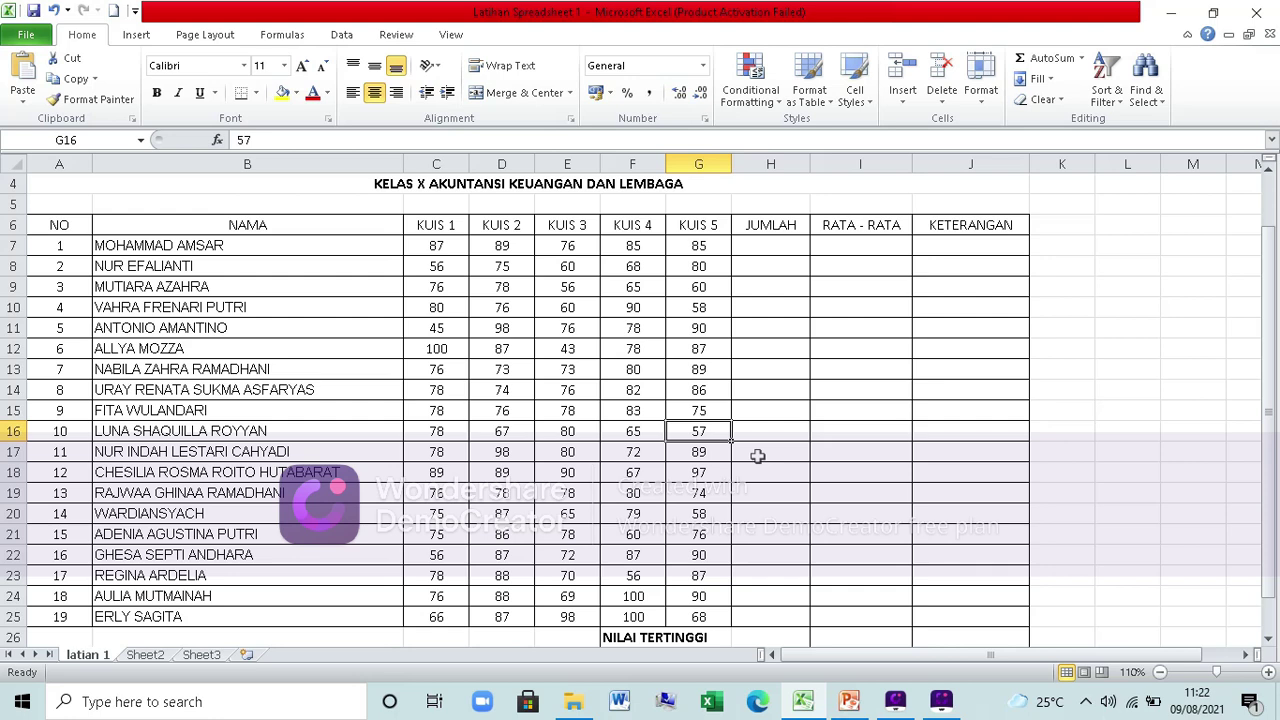
- Enter the formula =SUM(C7:G7) in H7 of the JUMLAH column to total the first student's five quiz scores
{"action": "left_click", "coordinate": [768, 244]}
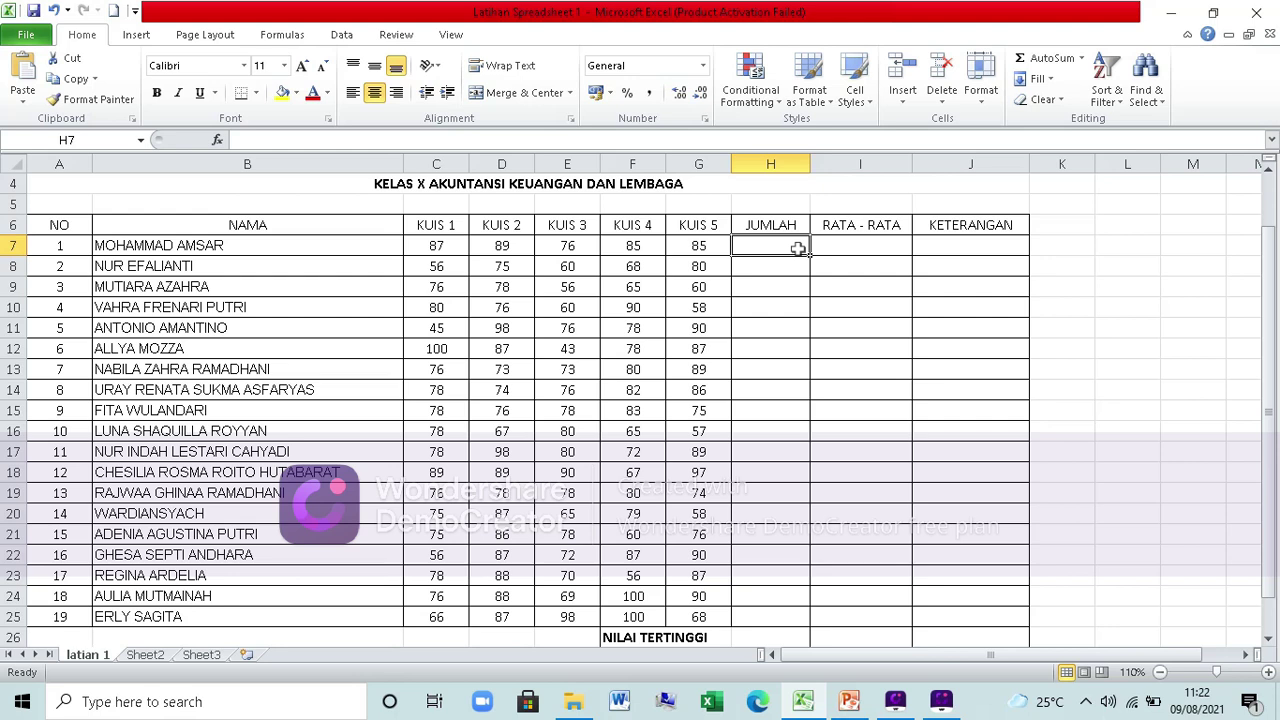
{"action": "type", "text": "="}
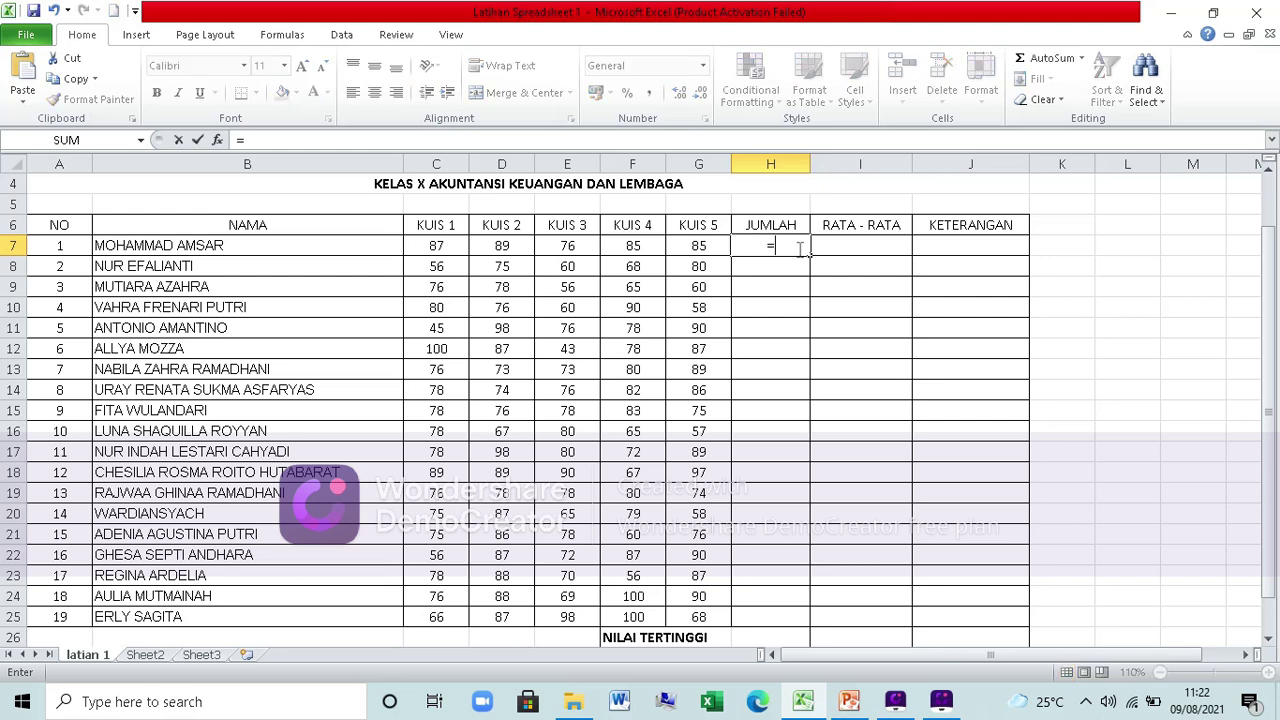
{"action": "type", "text": "SUM"}
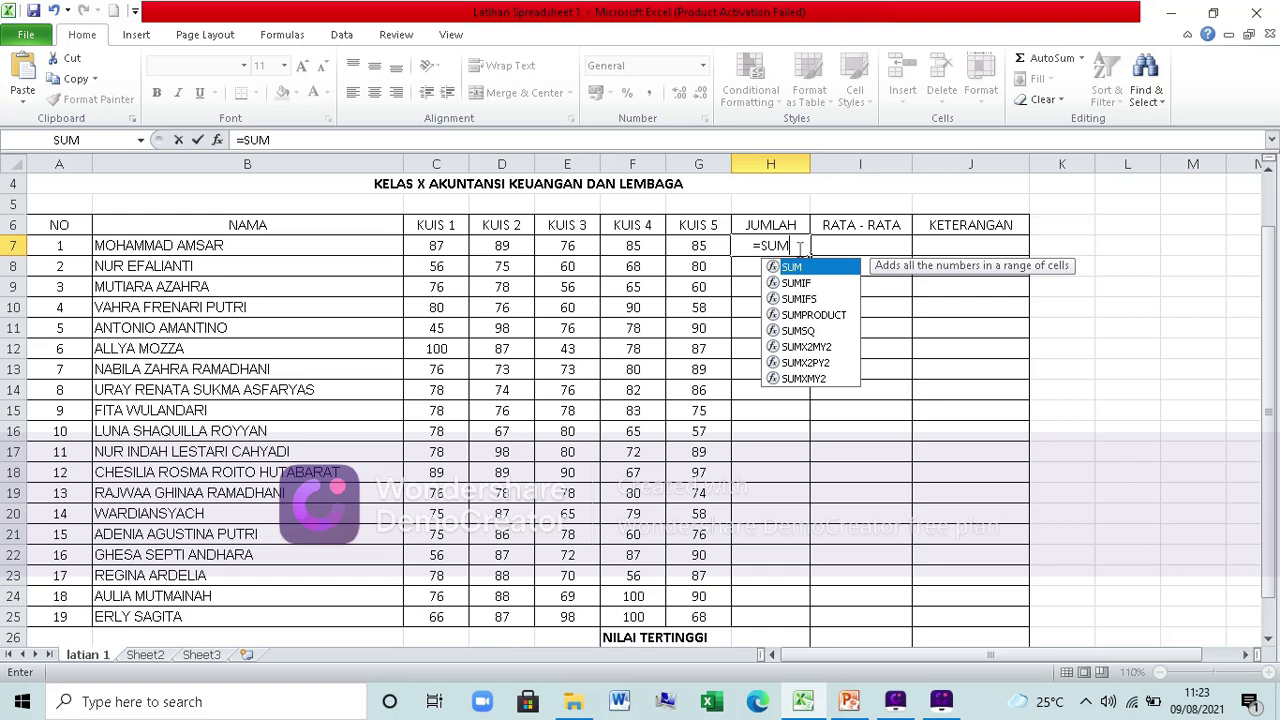
{"action": "type", "text": "("}
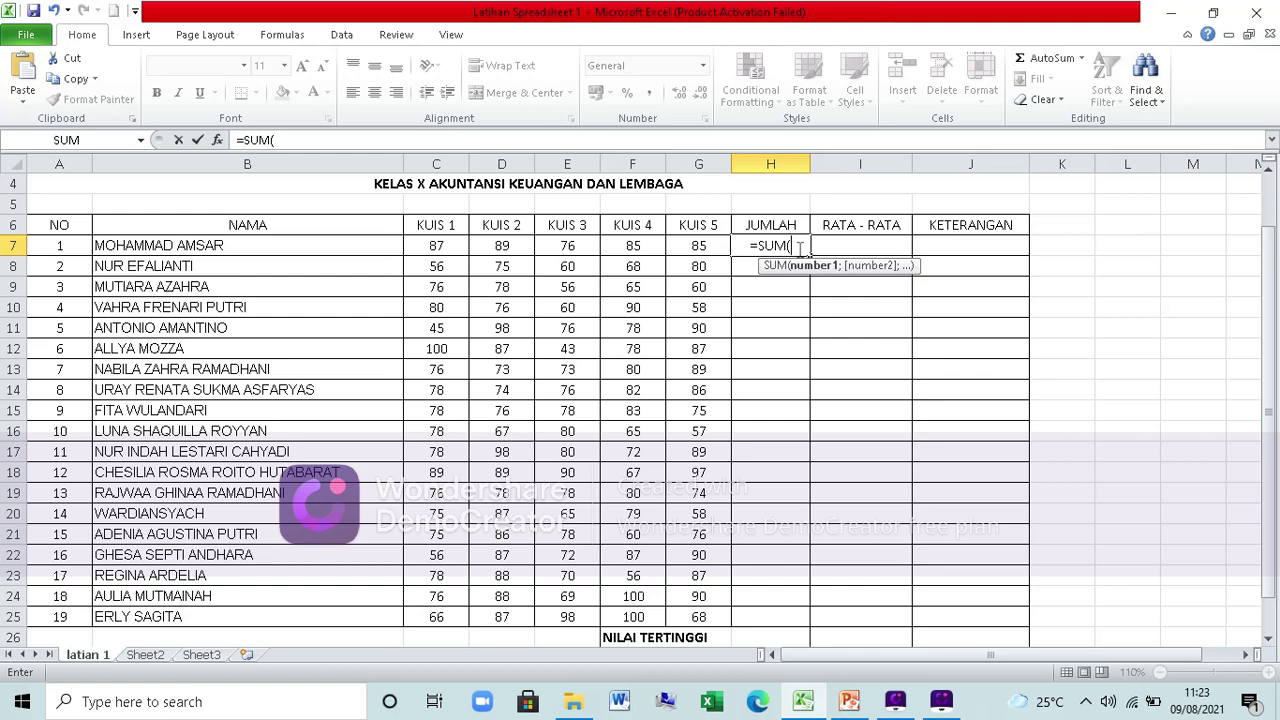
{"action": "left_click", "coordinate": [437, 245]}
{"action": "left_click_drag", "start_coordinate": [437, 245], "coordinate": [708, 252]}
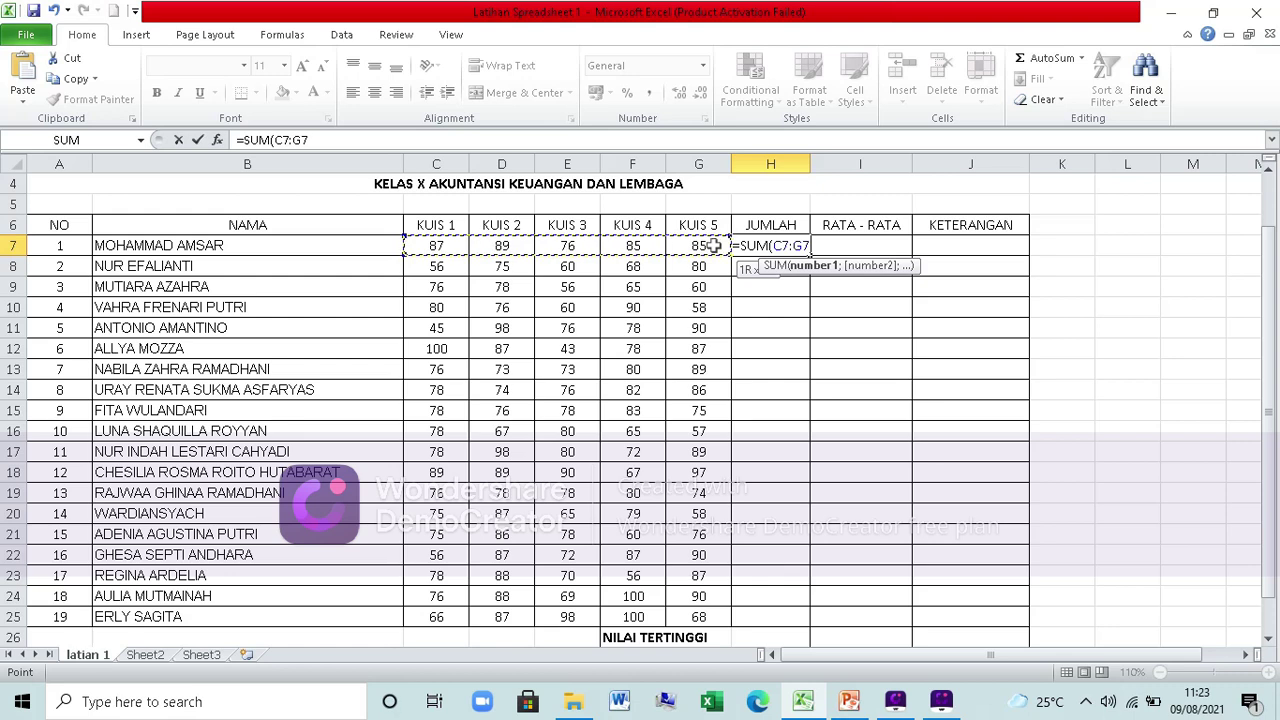
{"action": "left_click_drag", "start_coordinate": [713, 245], "coordinate": [713, 245]}
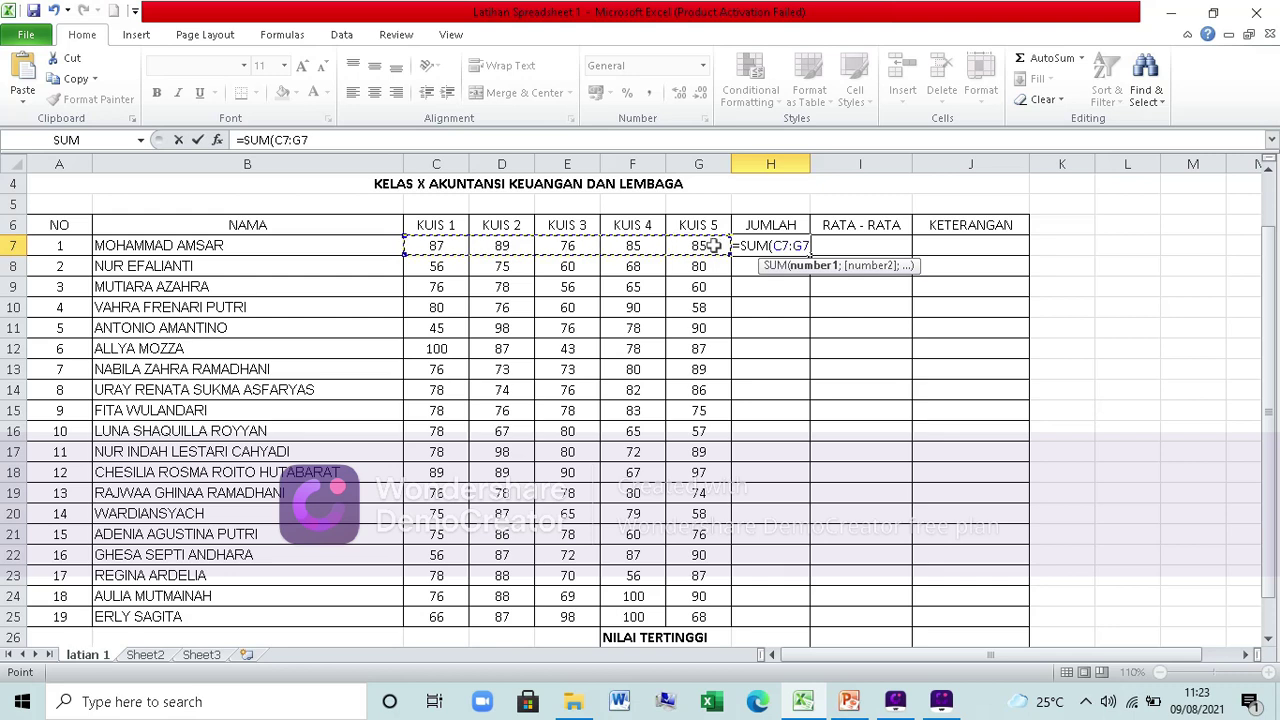
{"action": "type", "text": ")"}
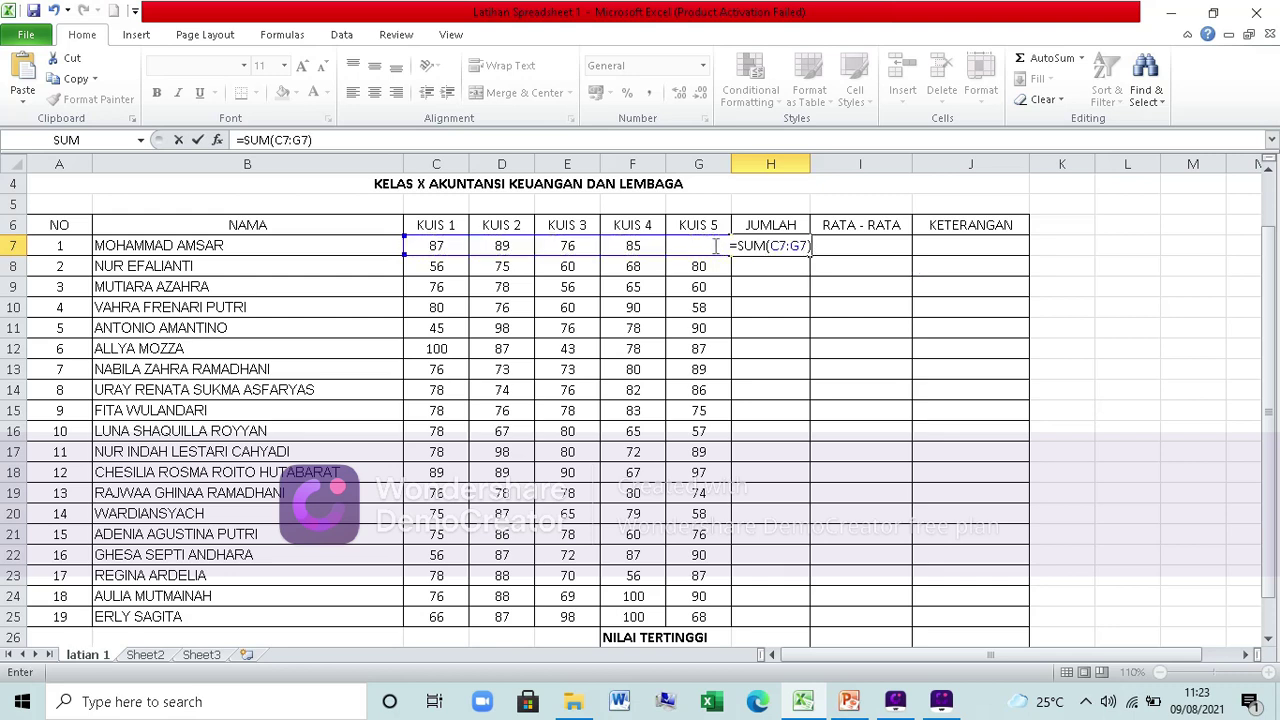
{"action": "key", "text": "Return"}
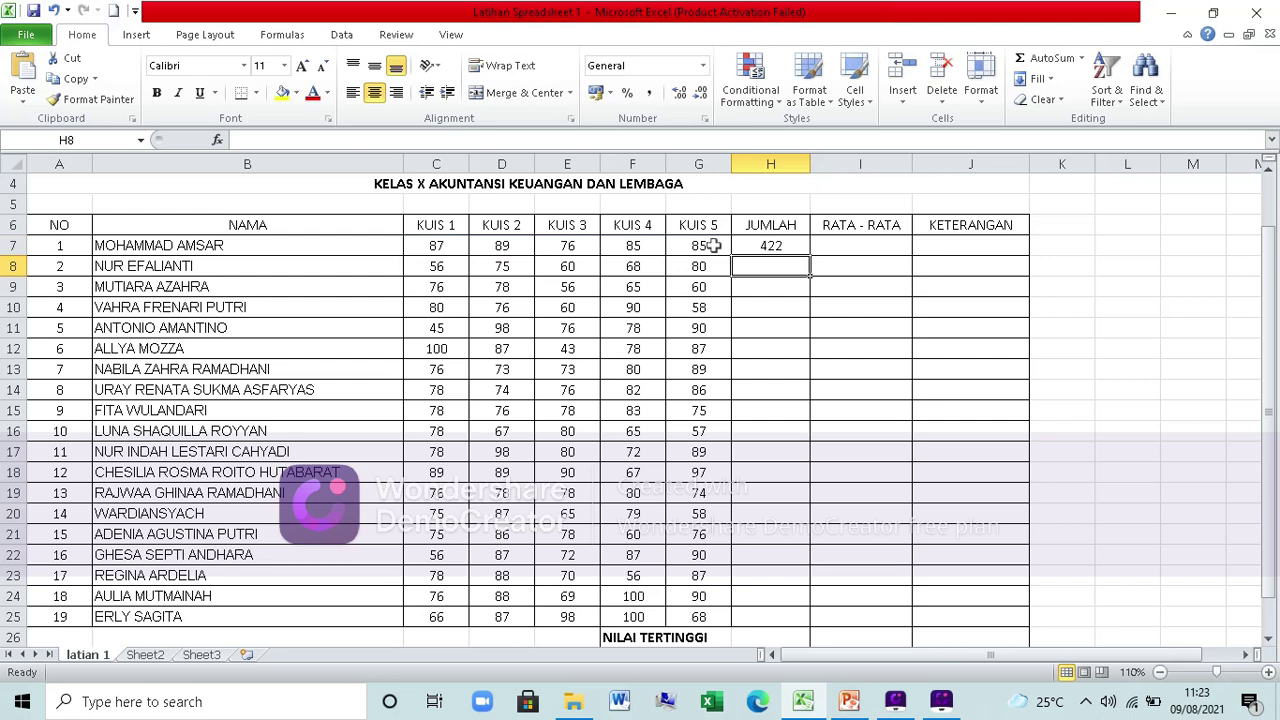
- Copy the SUM formula from H7 down to H25 so the JUMLAH column covers every student
{"action": "left_click", "coordinate": [773, 243]}
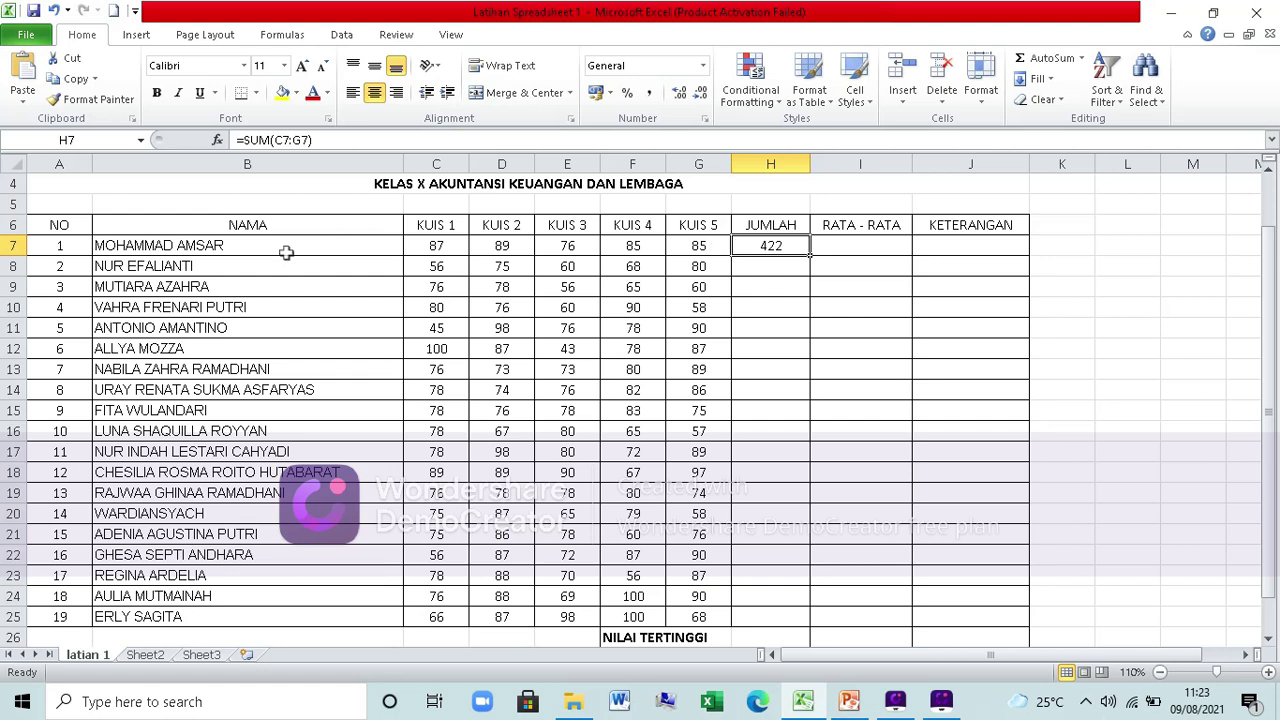
{"action": "left_click", "coordinate": [786, 261]}
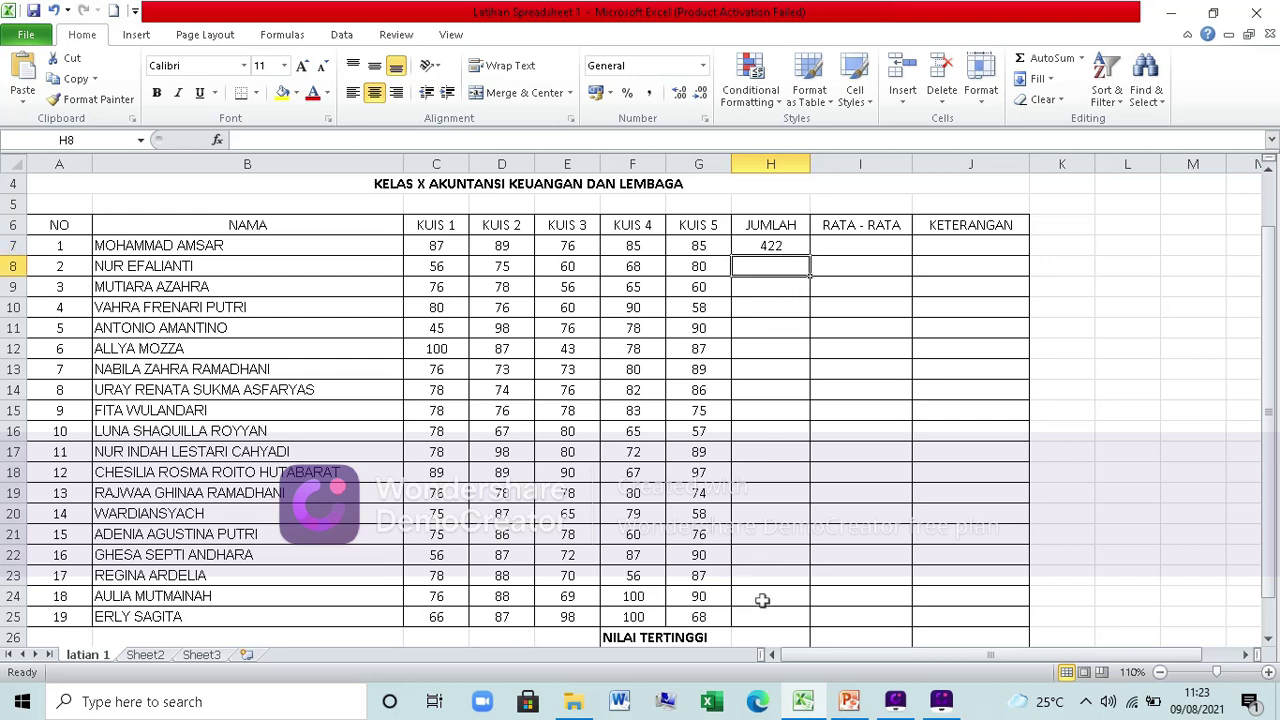
{"action": "left_click", "coordinate": [763, 240]}
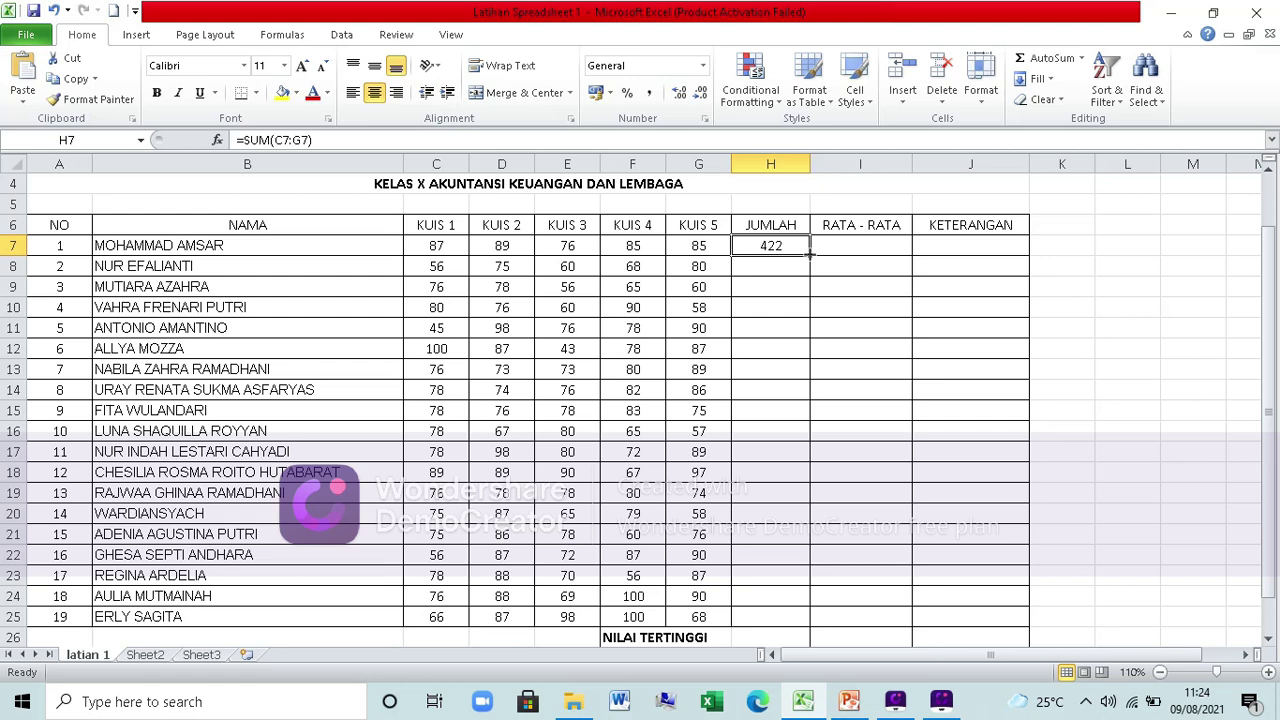
{"action": "left_click_drag", "start_coordinate": [810, 253], "coordinate": [805, 621]}
{"action": "left_click", "coordinate": [803, 619]}
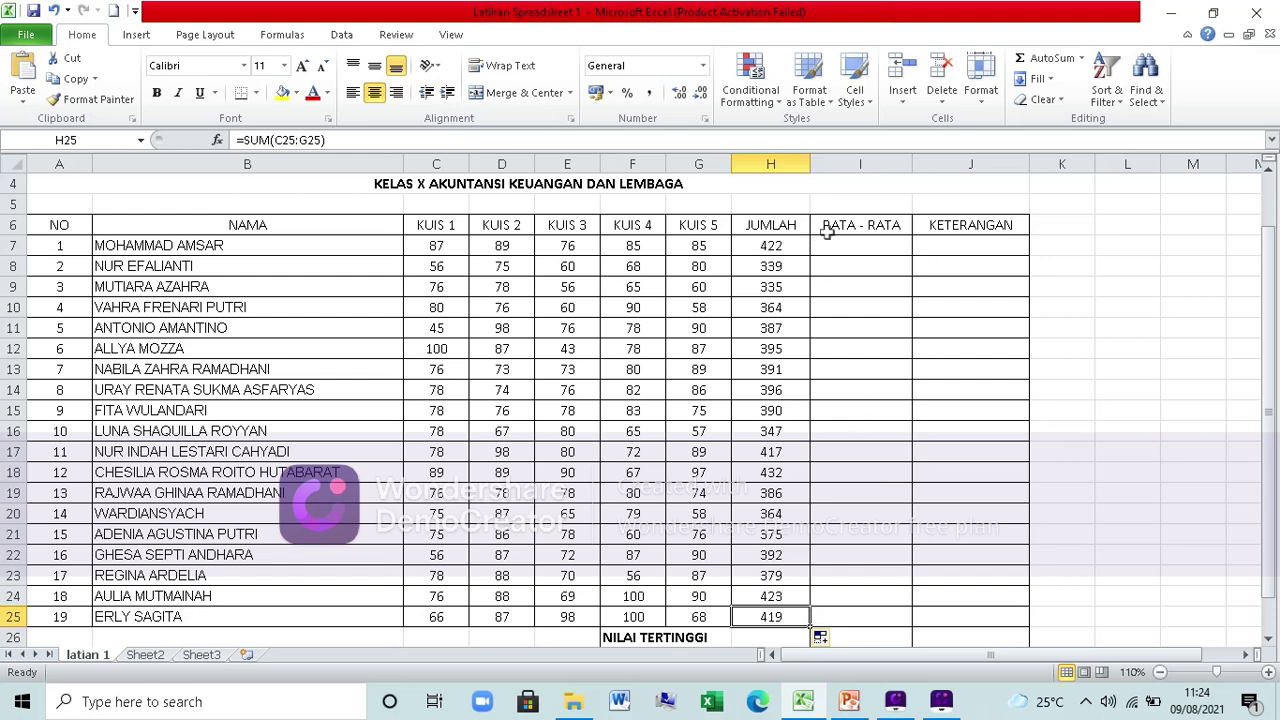
- Enter the formula =AVERAGE(C7:G7) in I7 of the RATA - RATA column to average the first student's quiz scores
{"action": "left_click", "coordinate": [877, 246]}
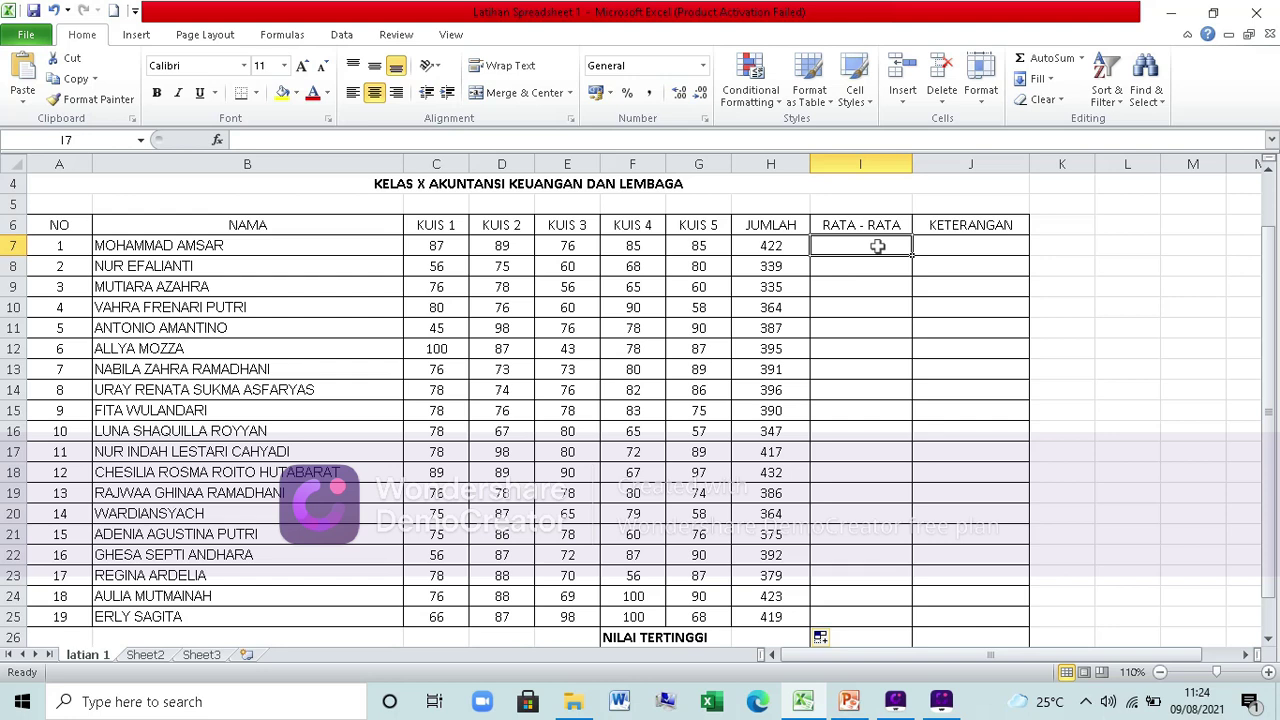
{"action": "type", "text": "=AVE"}
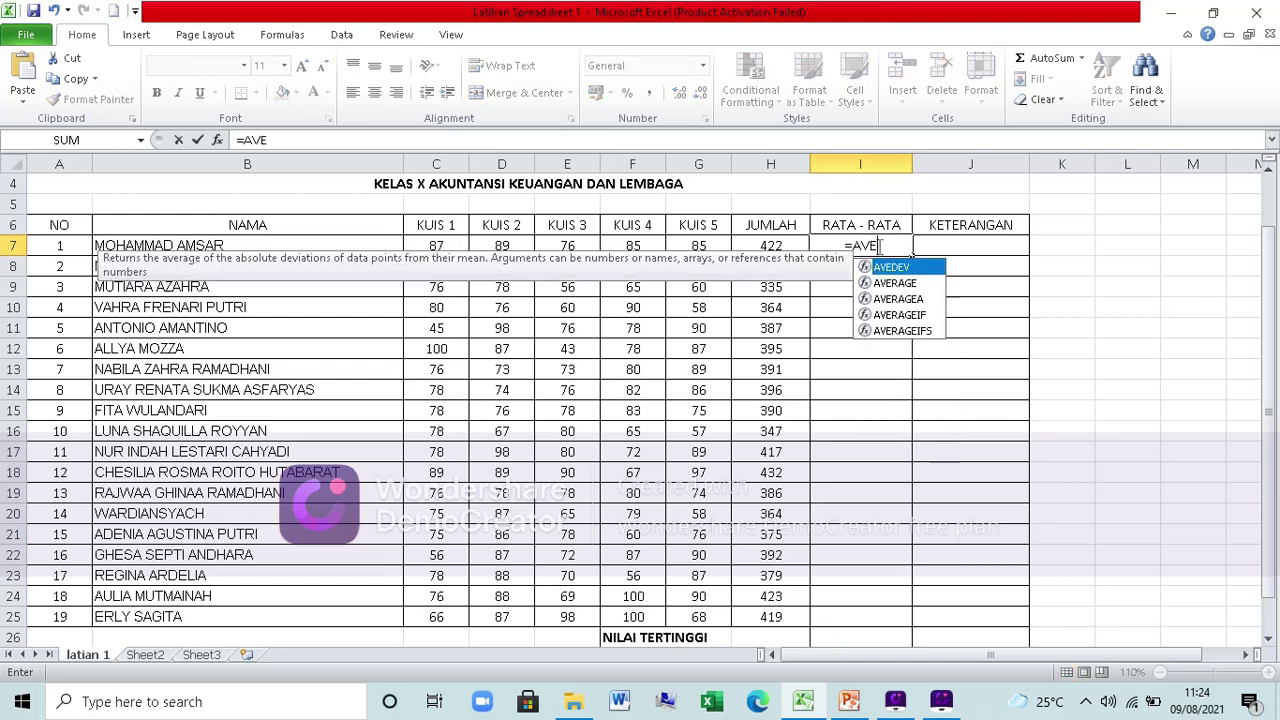
{"action": "type", "text": "RAGE"}
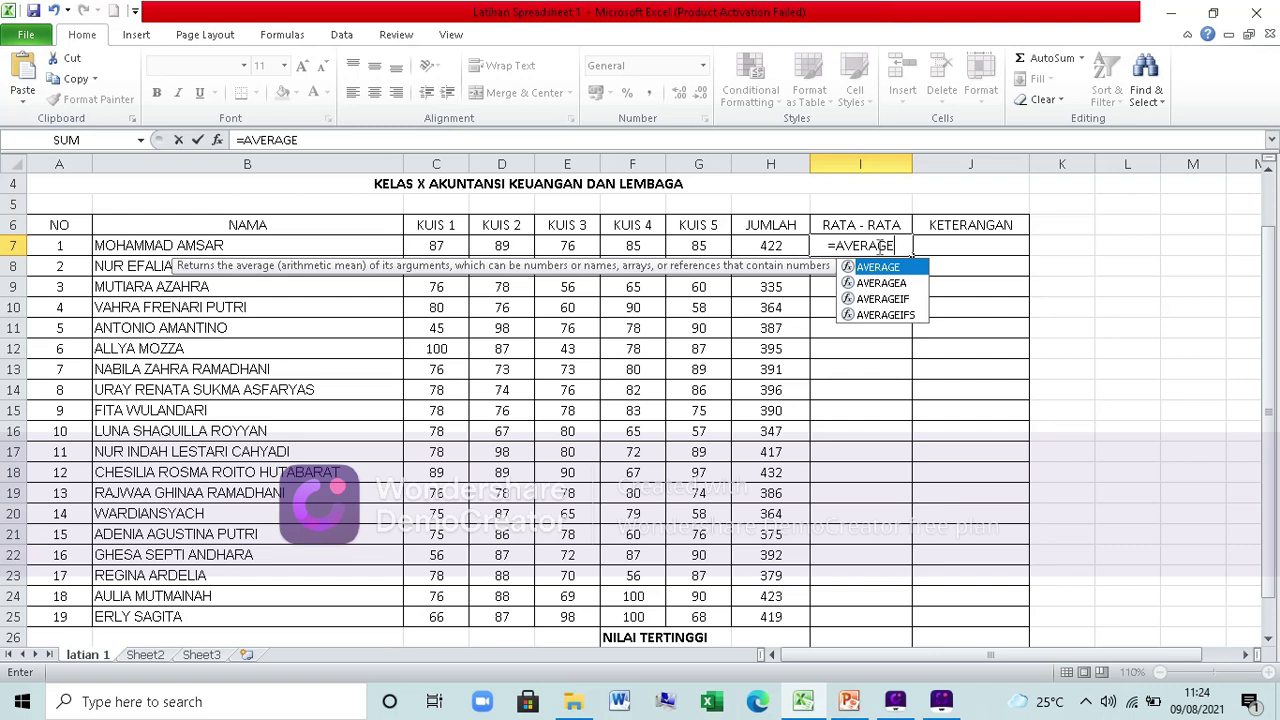
{"action": "type", "text": "("}
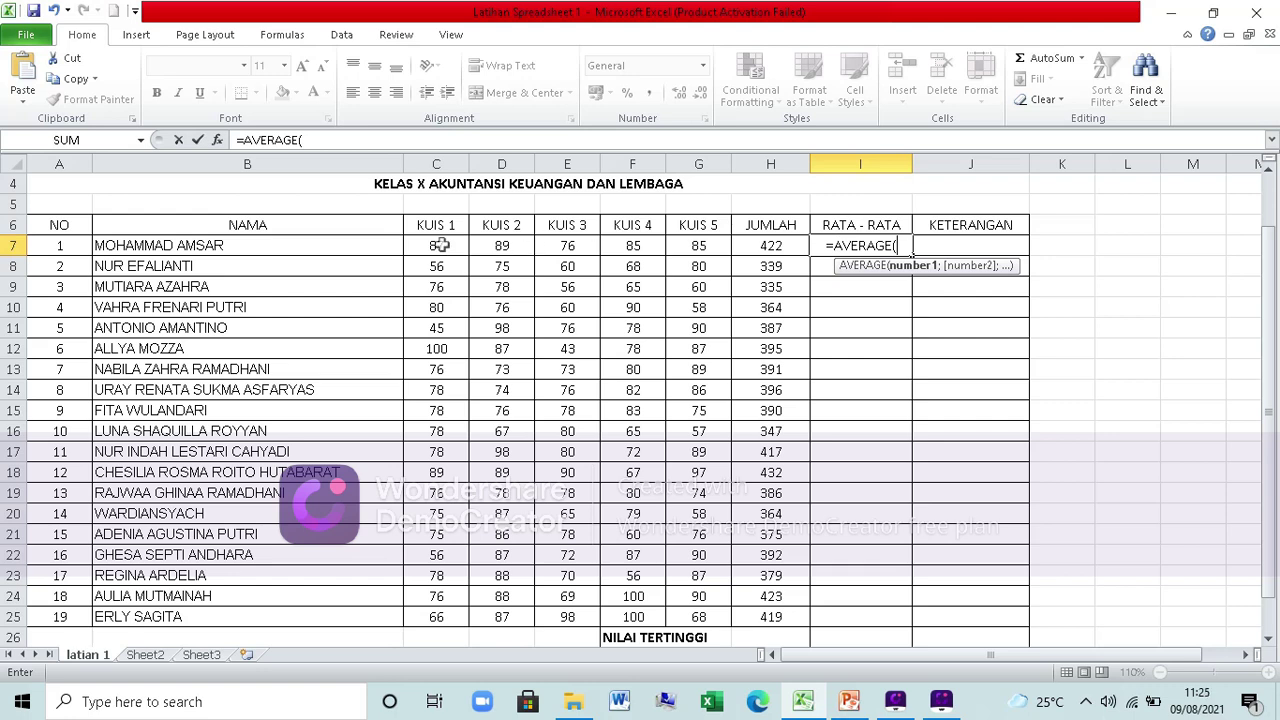
{"action": "left_click_drag", "start_coordinate": [441, 245], "coordinate": [710, 250]}
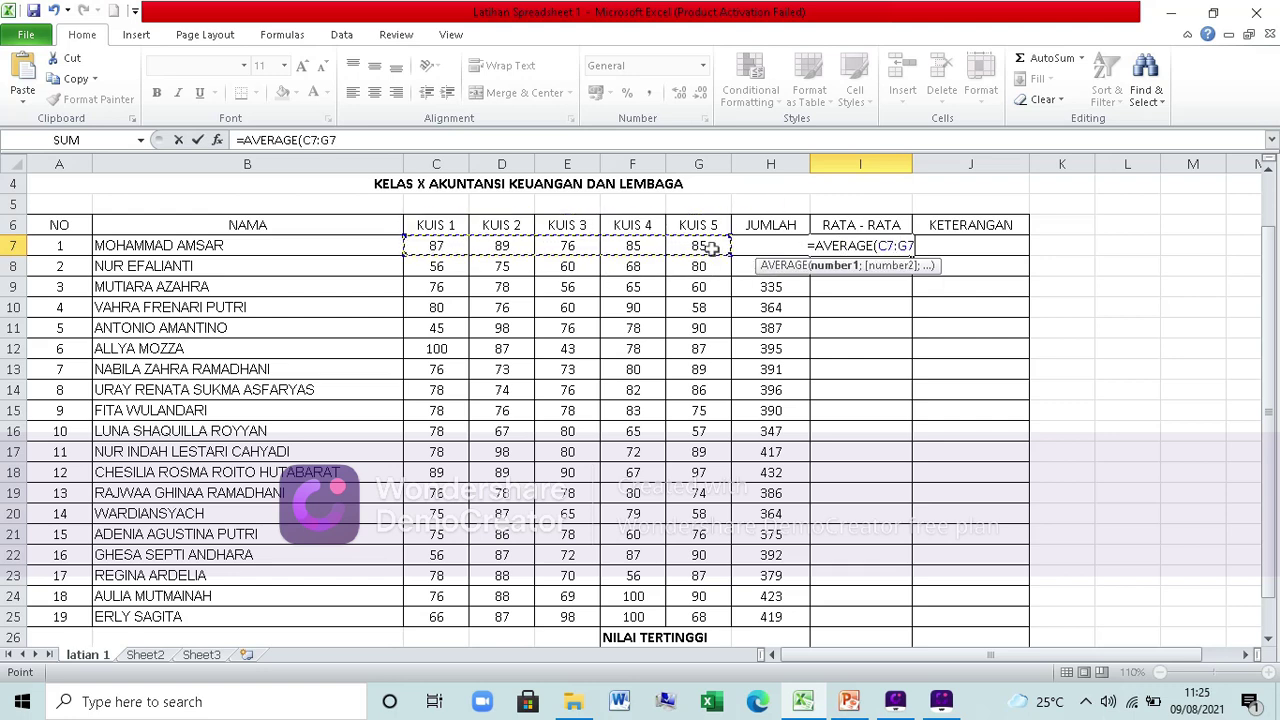
{"action": "type", "text": ")"}
{"action": "key", "text": "Return"}
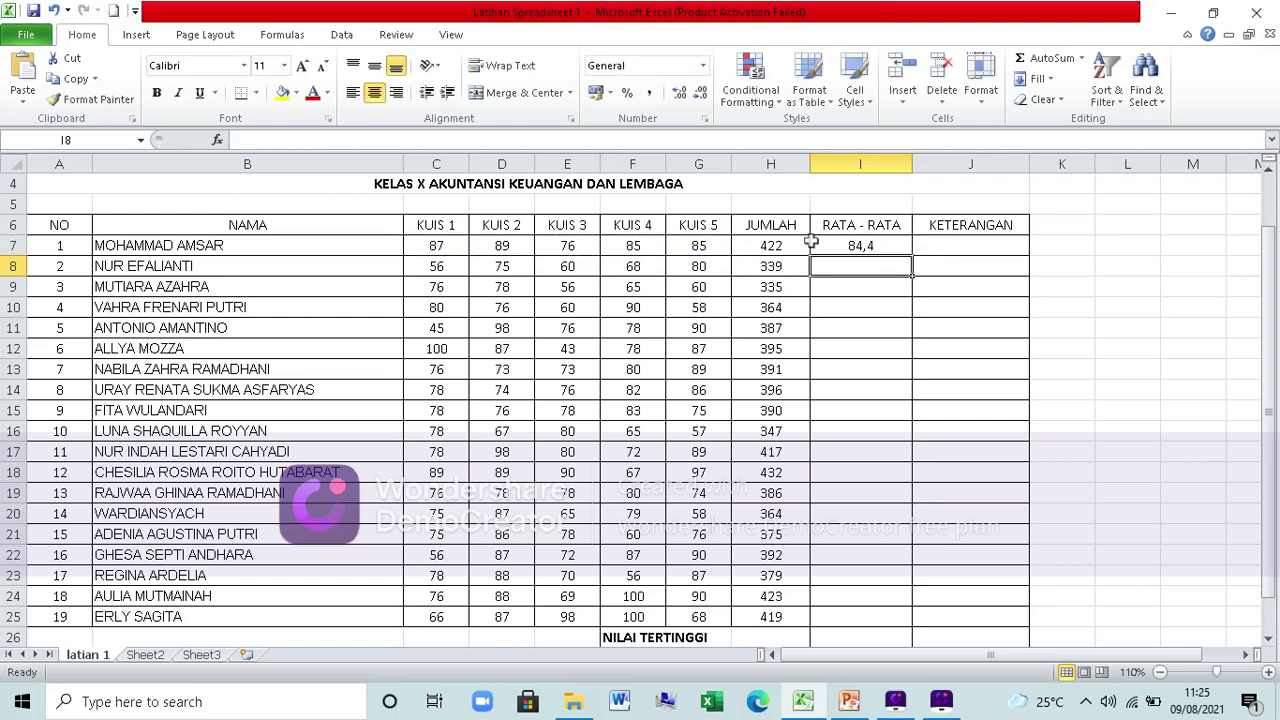
- Copy the AVERAGE formula from I7 down to I25 so the RATA - RATA column covers every student
{"action": "left_click", "coordinate": [859, 247]}
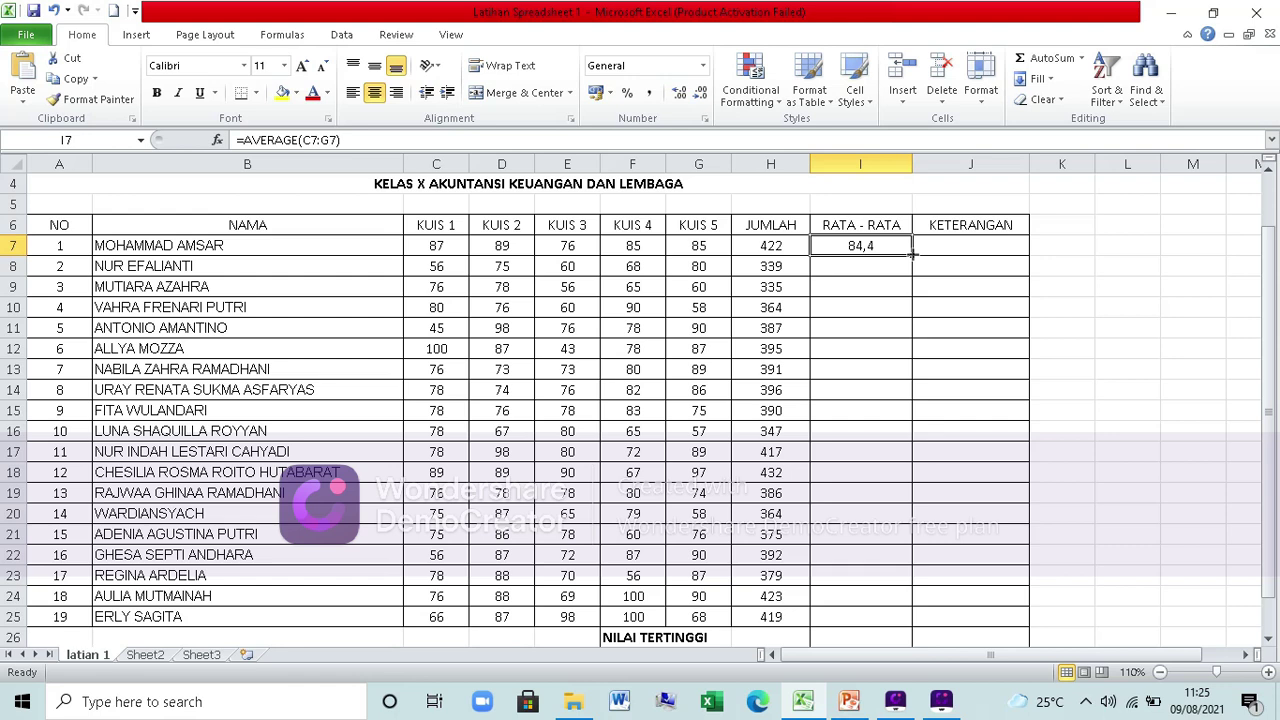
{"action": "left_click_drag", "start_coordinate": [912, 254], "coordinate": [895, 626]}
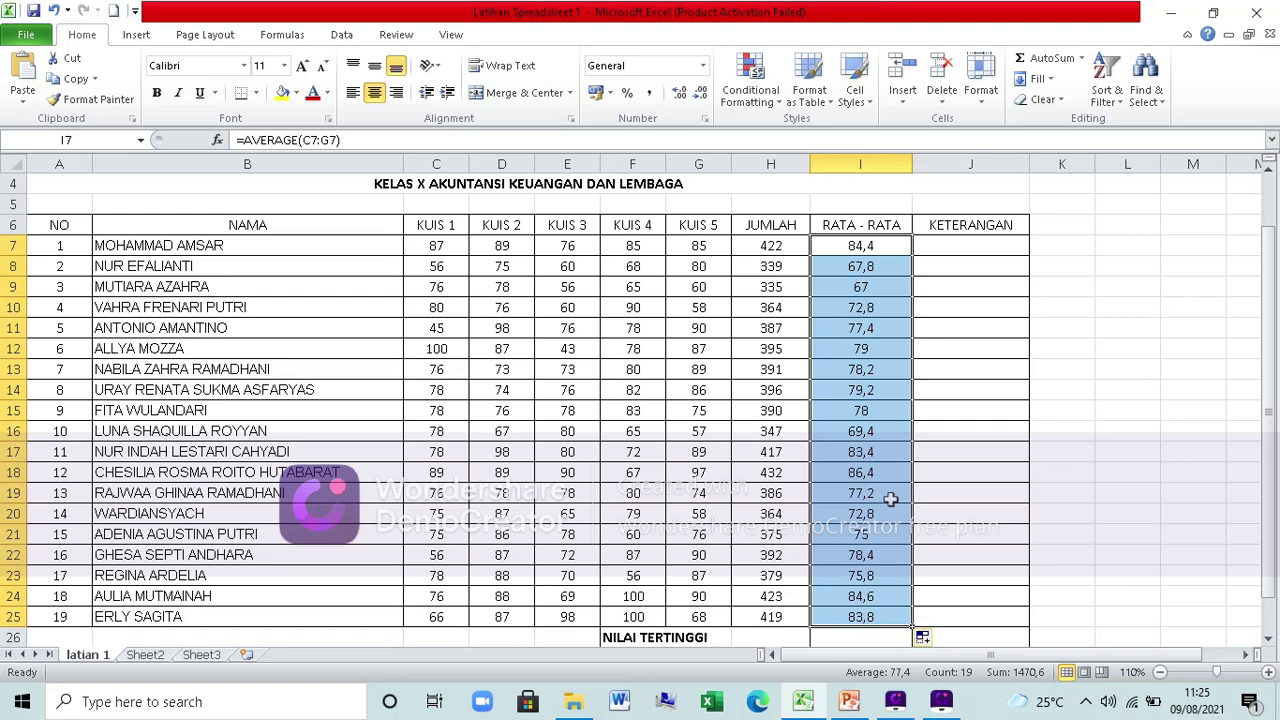
{"action": "left_click", "coordinate": [1033, 470]}
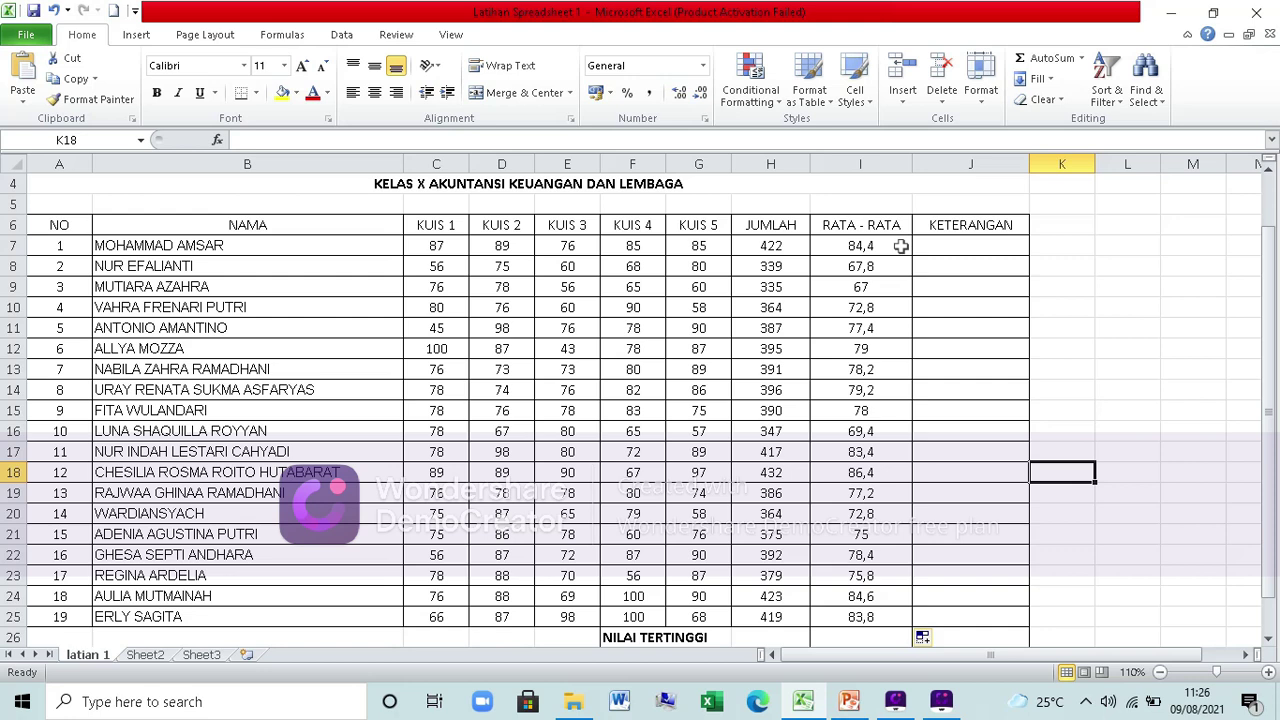
- Enter the formula =IF(I7>75;"LULUS";"TIDAK LULUS") in J7 of the KETERANGAN column to grade the first student's average
{"action": "left_click", "coordinate": [952, 243]}
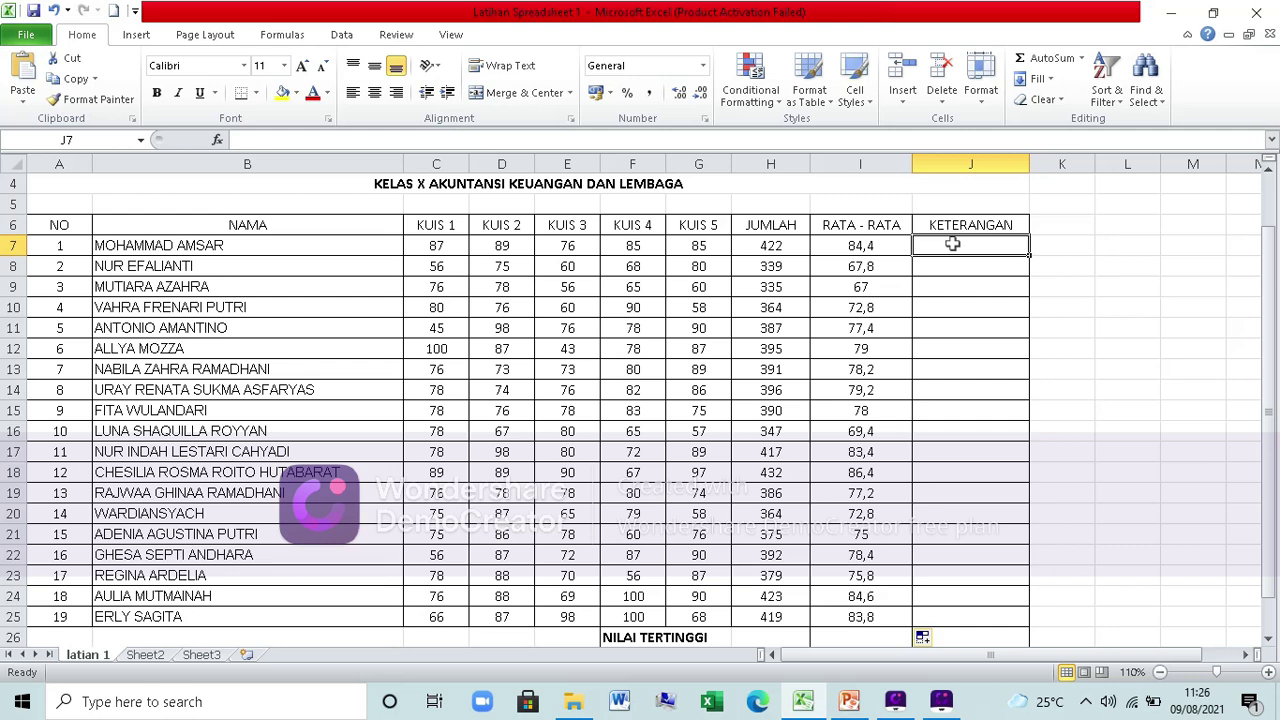
{"action": "type", "text": "="}
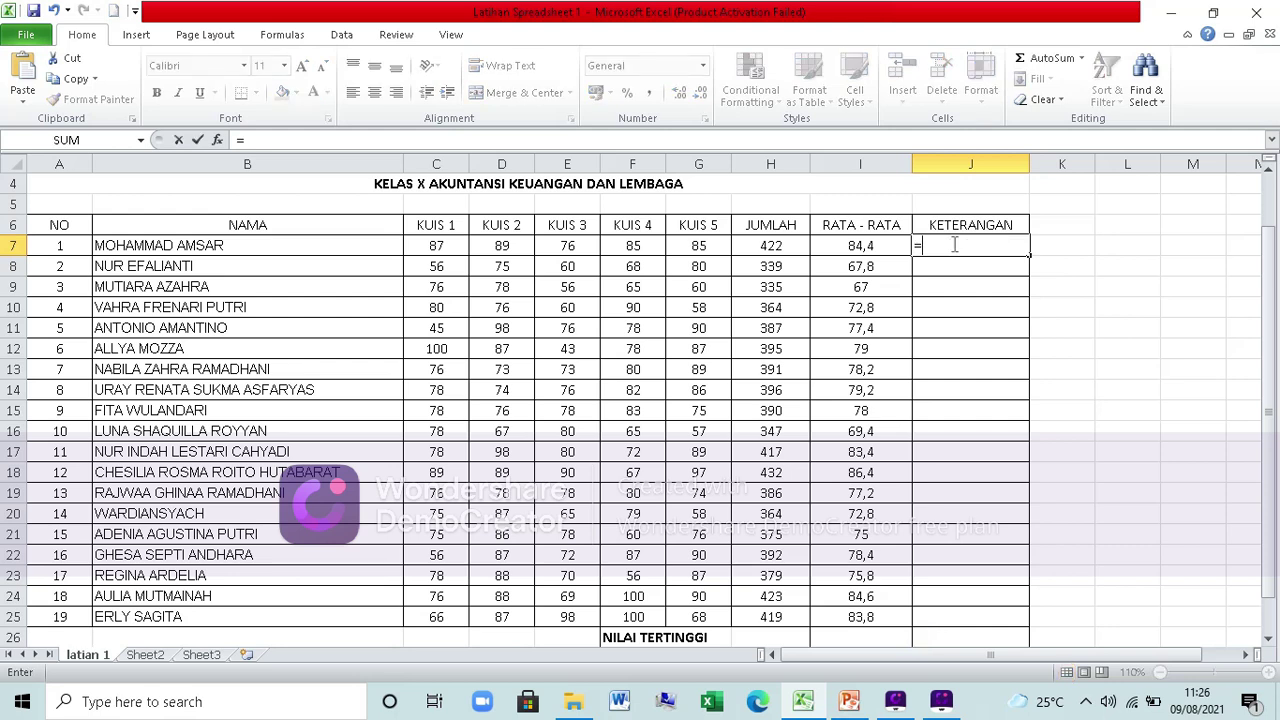
{"action": "type", "text": "IF"}
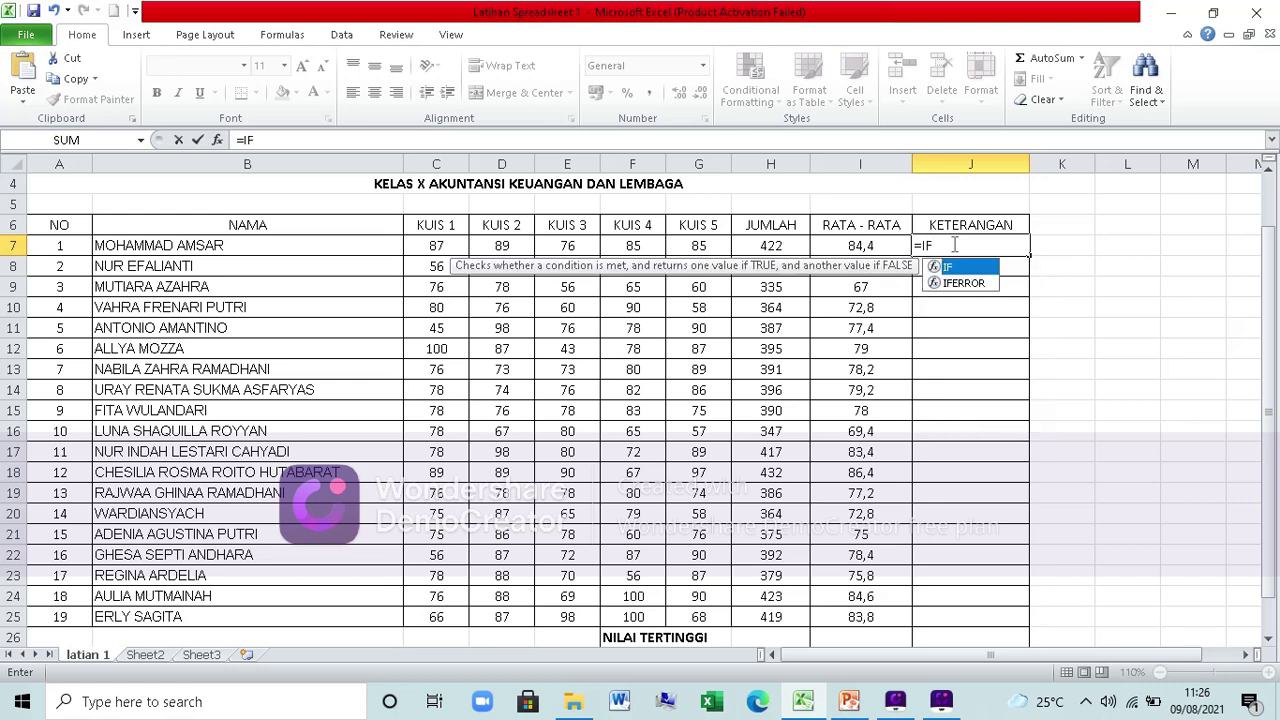
{"action": "type", "text": "("}
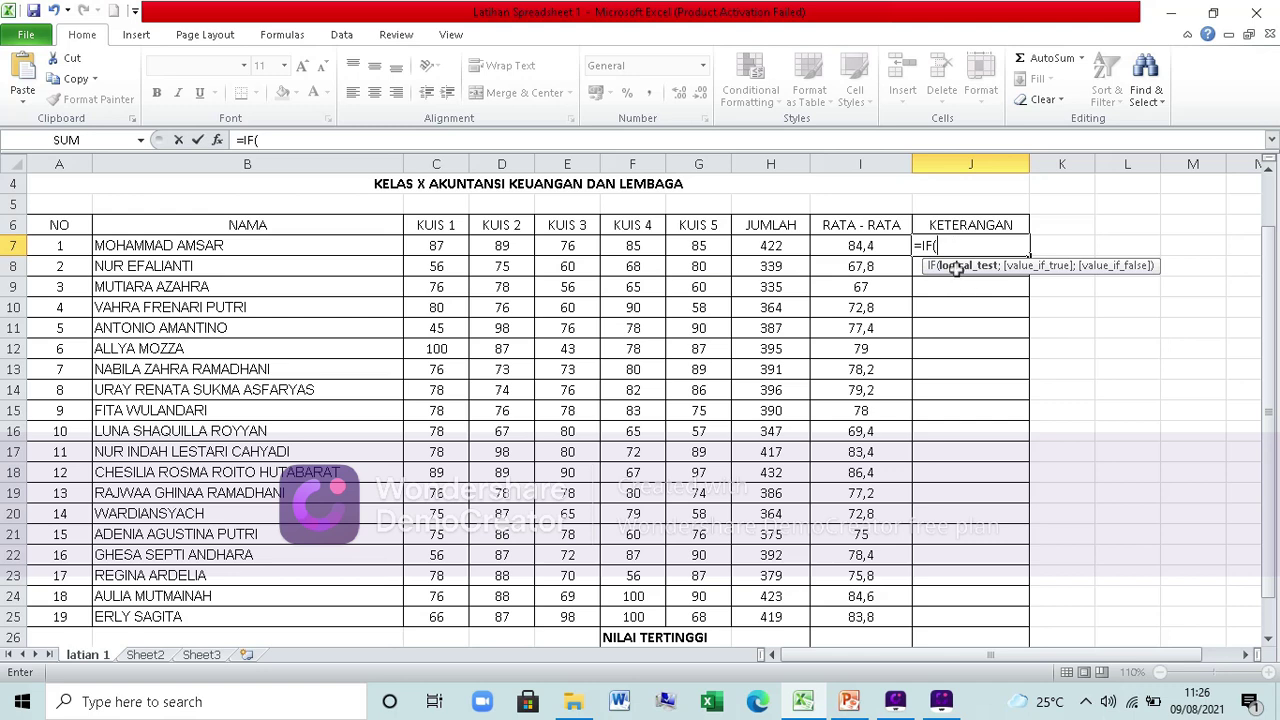
{"action": "left_click", "coordinate": [876, 246]}
{"action": "type", "text": ">75"}
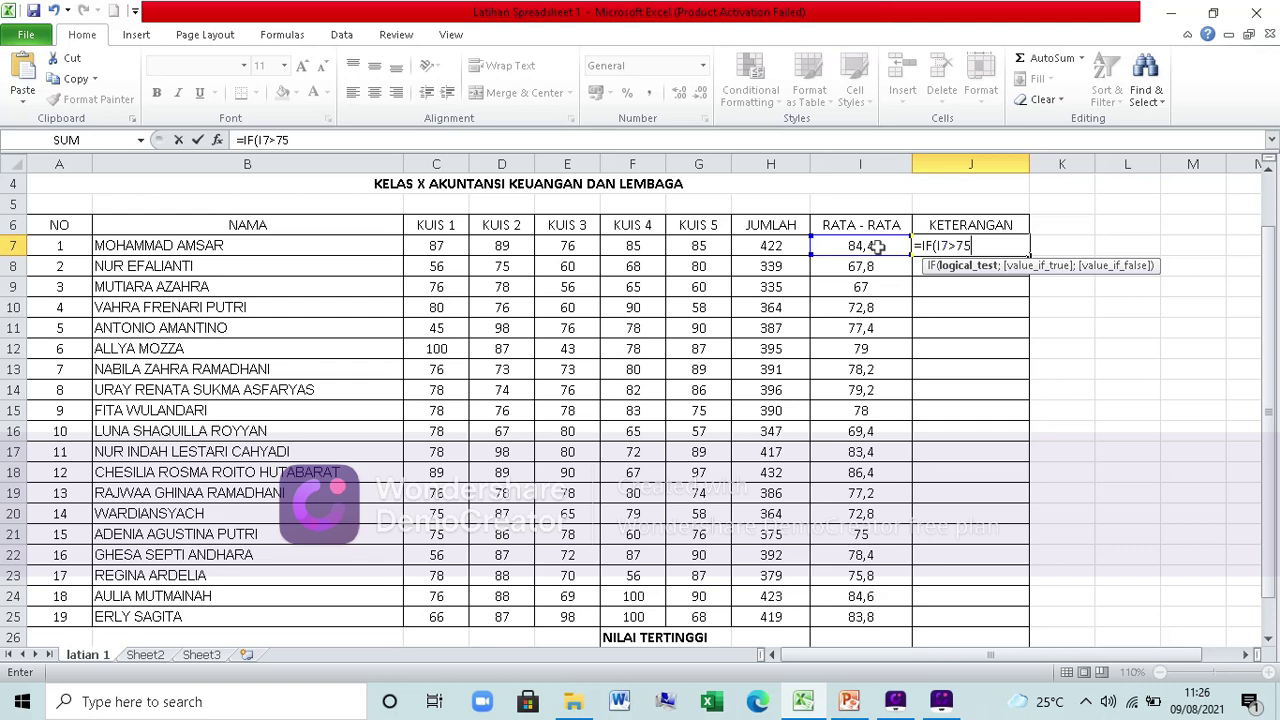
{"action": "type", "text": ";"}
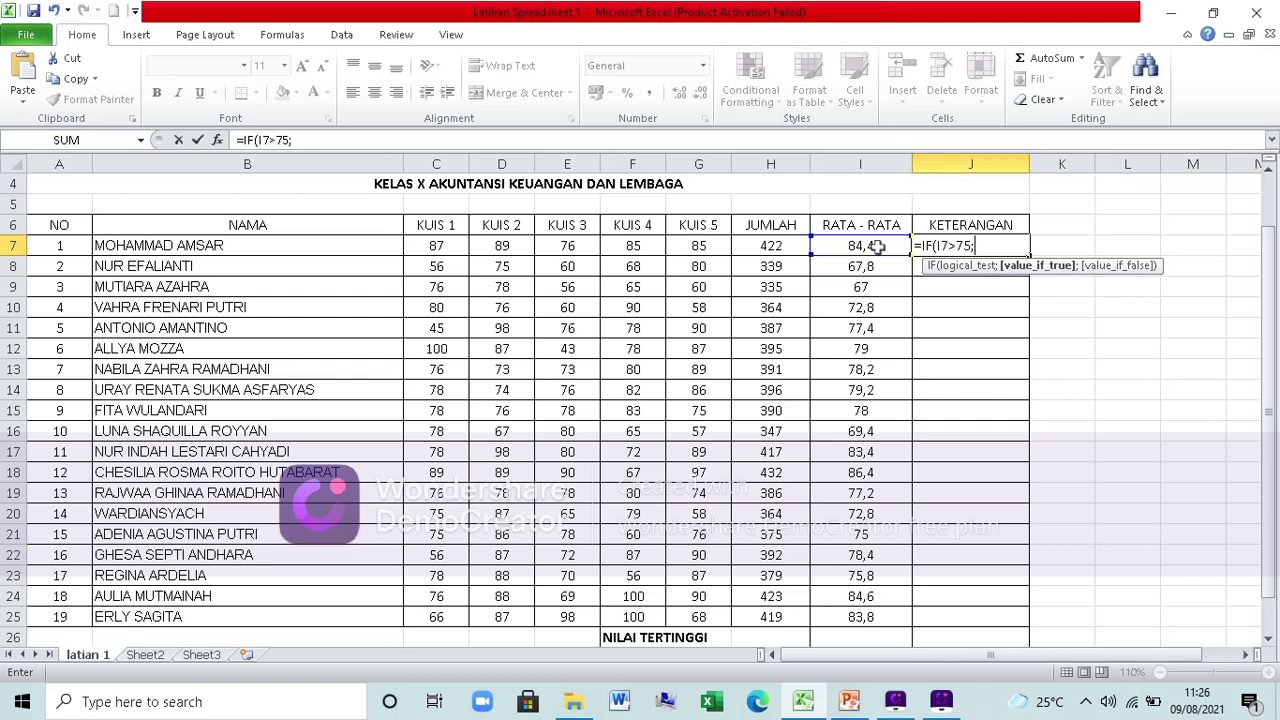
{"action": "type", "text": "\"LULUS\";"}
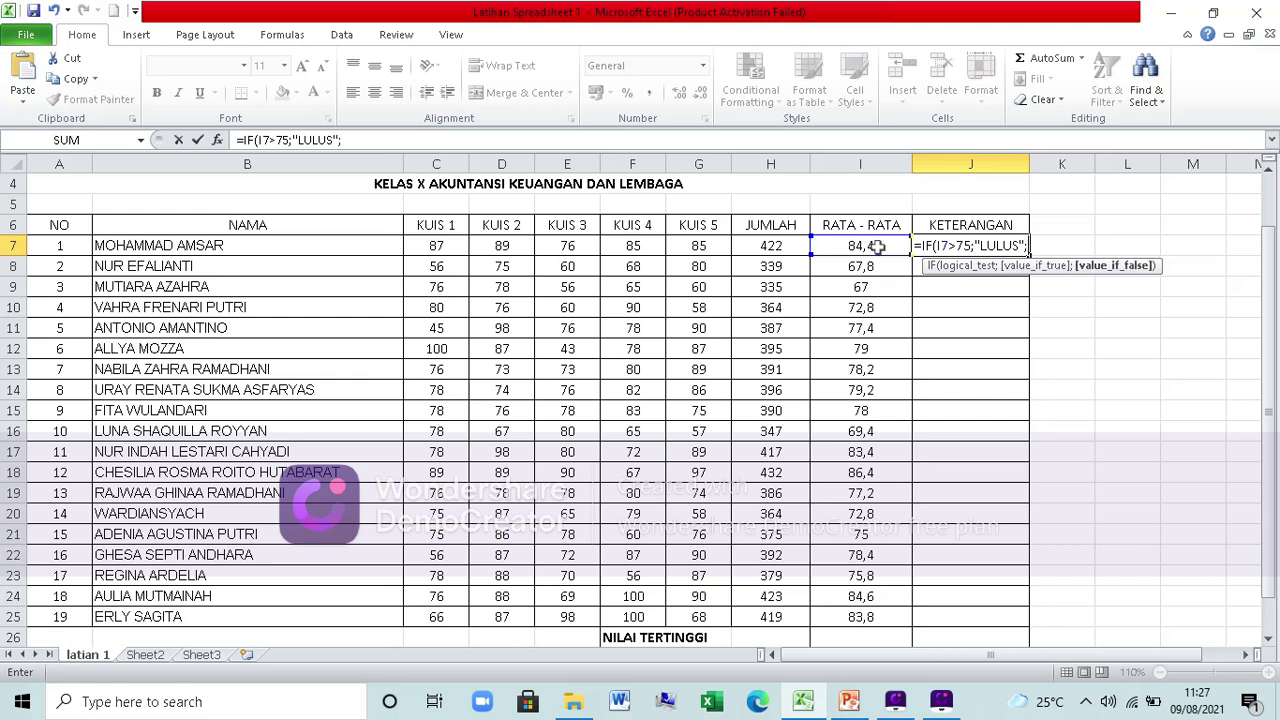
{"action": "type", "text": "\""}
{"action": "type", "text": "TIDAK LULUS"}
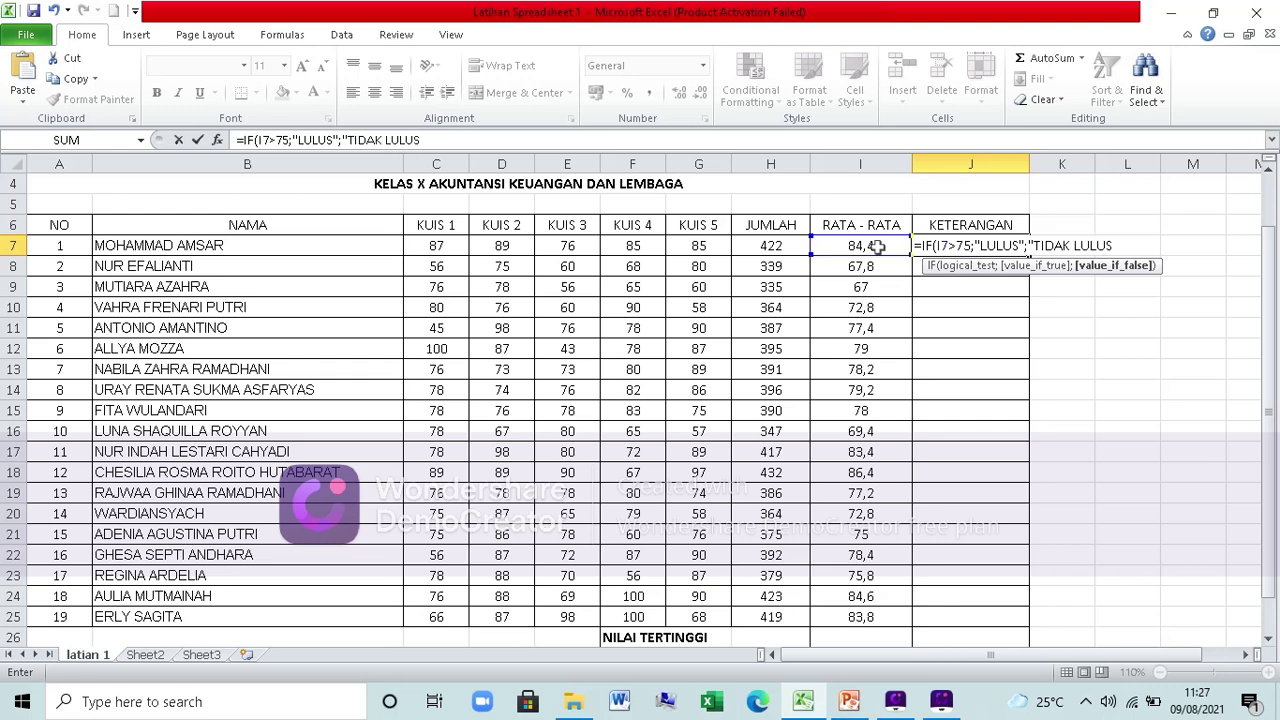
{"action": "type", "text": "\")"}
{"action": "key", "text": "Return"}
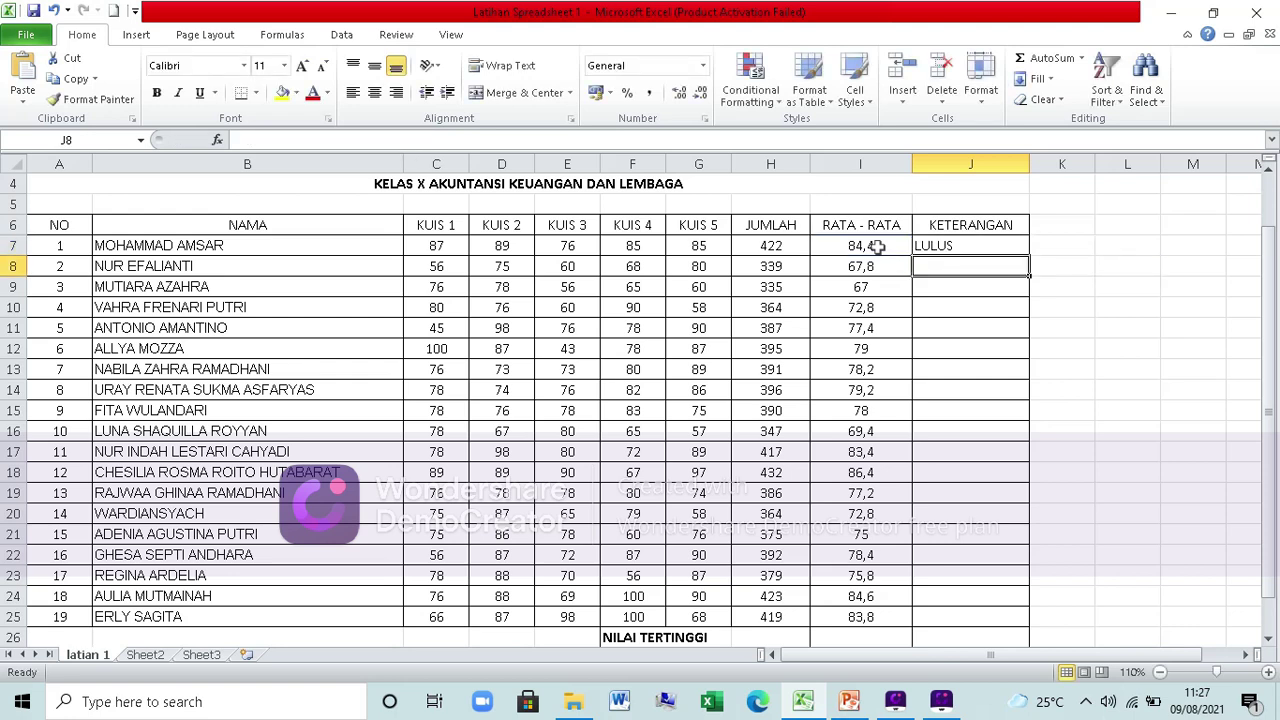
- Copy the IF formula from J7 down to J25 so the KETERANGAN column covers every student
{"action": "left_click", "coordinate": [976, 248]}
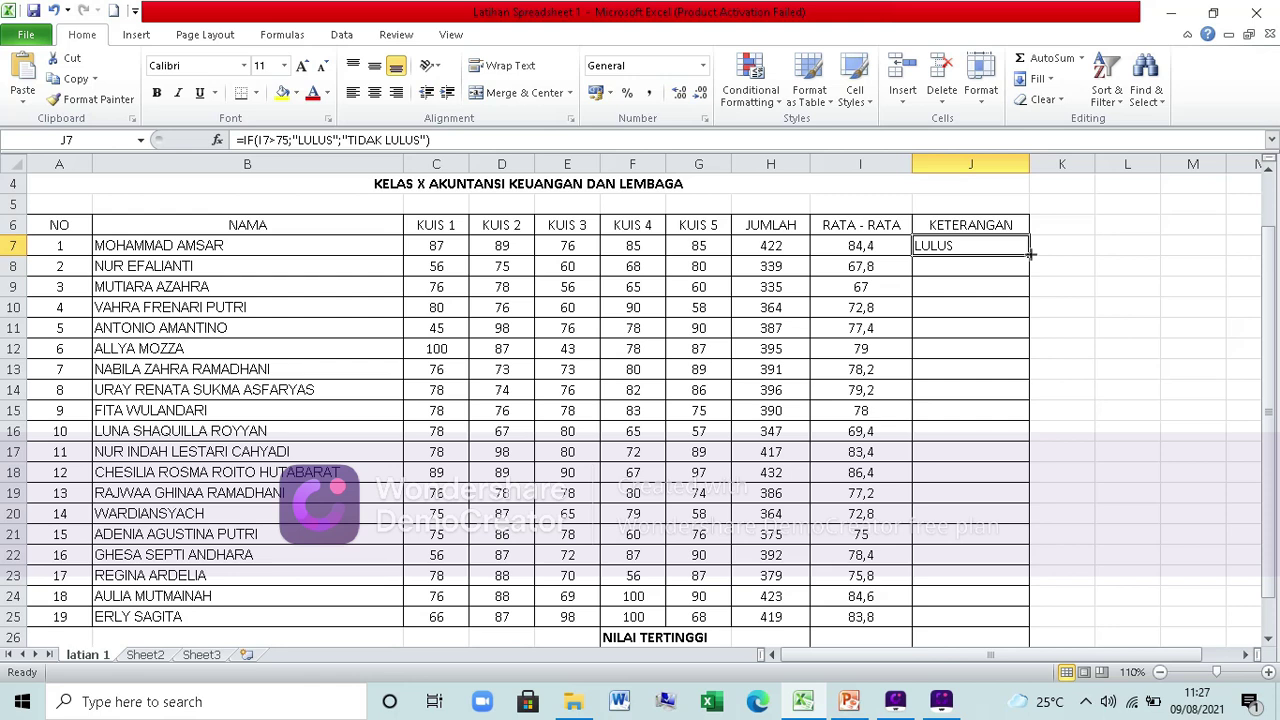
{"action": "left_click_drag", "start_coordinate": [1030, 254], "coordinate": [1000, 627]}
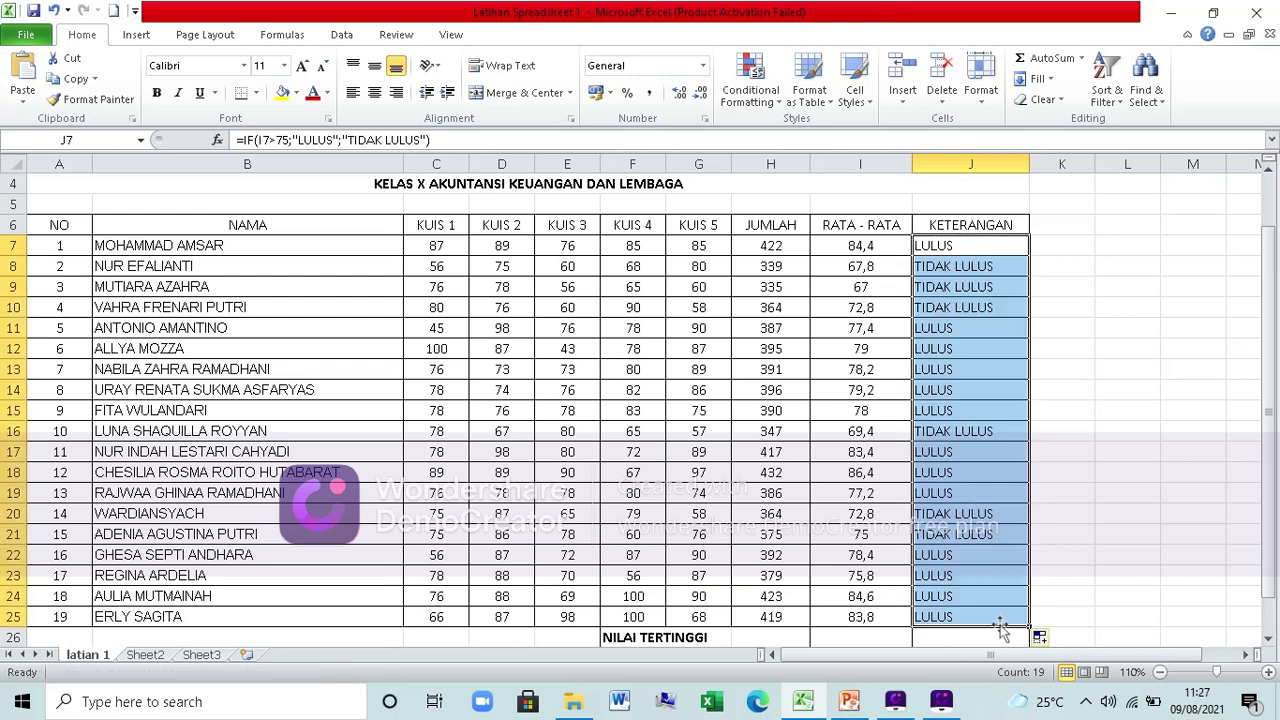
{"action": "left_click", "coordinate": [1015, 266]}
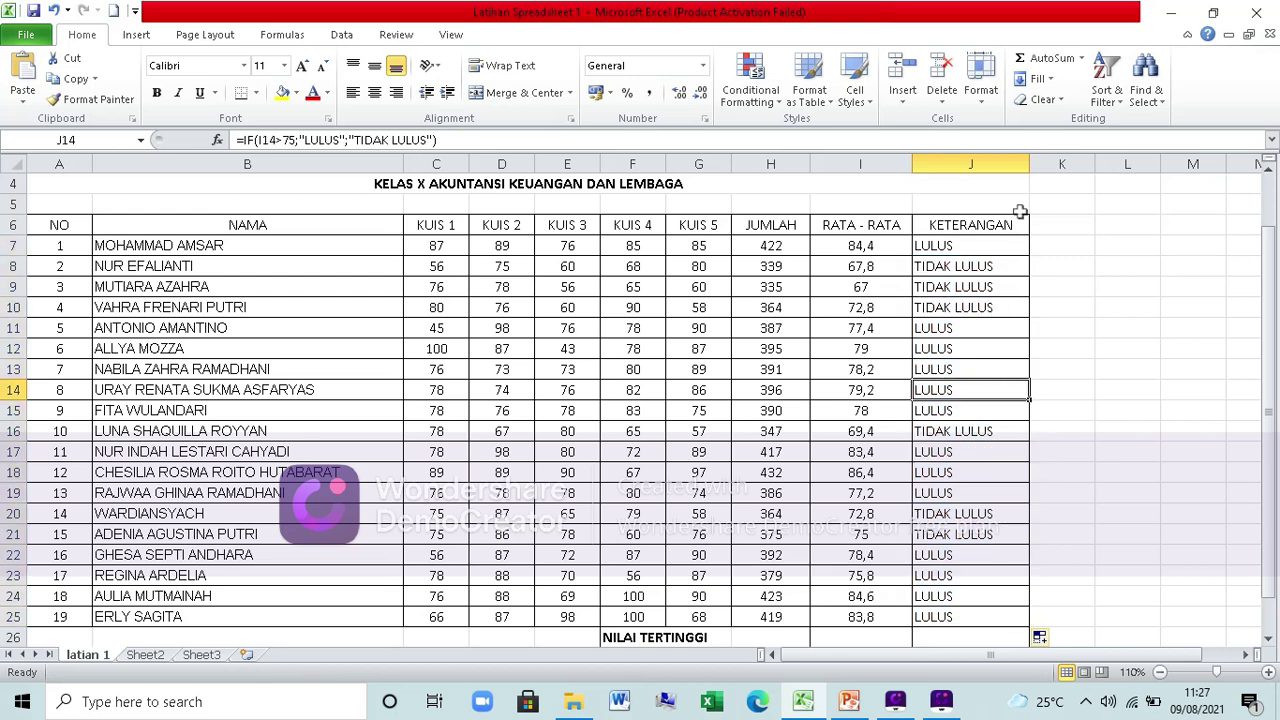
{"action": "left_click", "coordinate": [1062, 268]}
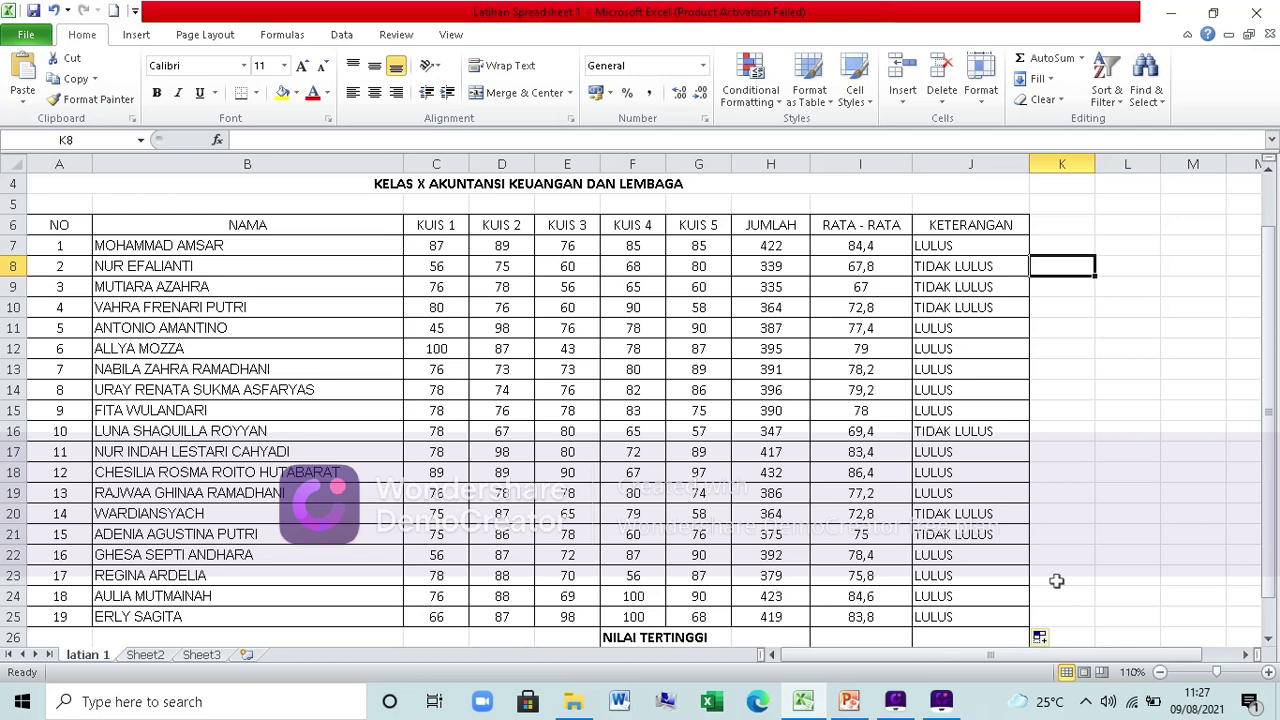
- Enter the formula =MAX(I7:I25) in I26 of the NILAI TERTINGGI row to find the highest student average
{"action": "scroll", "coordinate": [1056, 580], "scroll_direction": "down", "scroll_amount": 1}
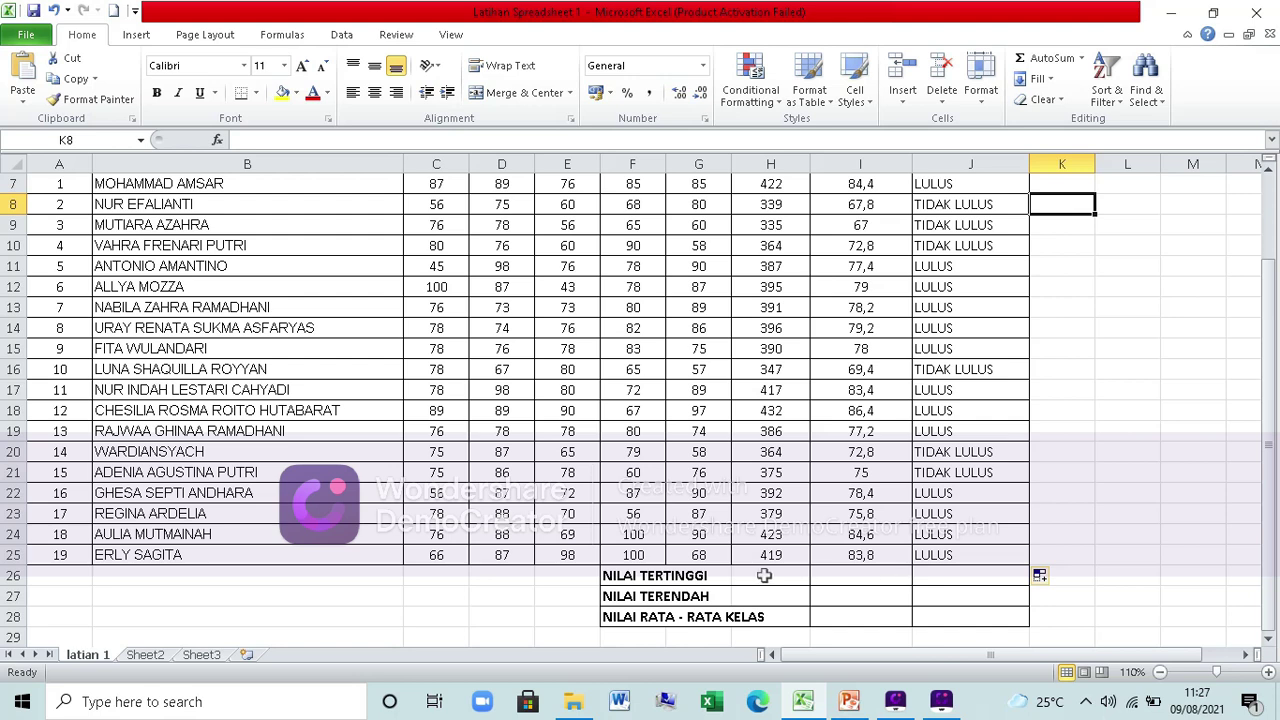
{"action": "left_click", "coordinate": [863, 578]}
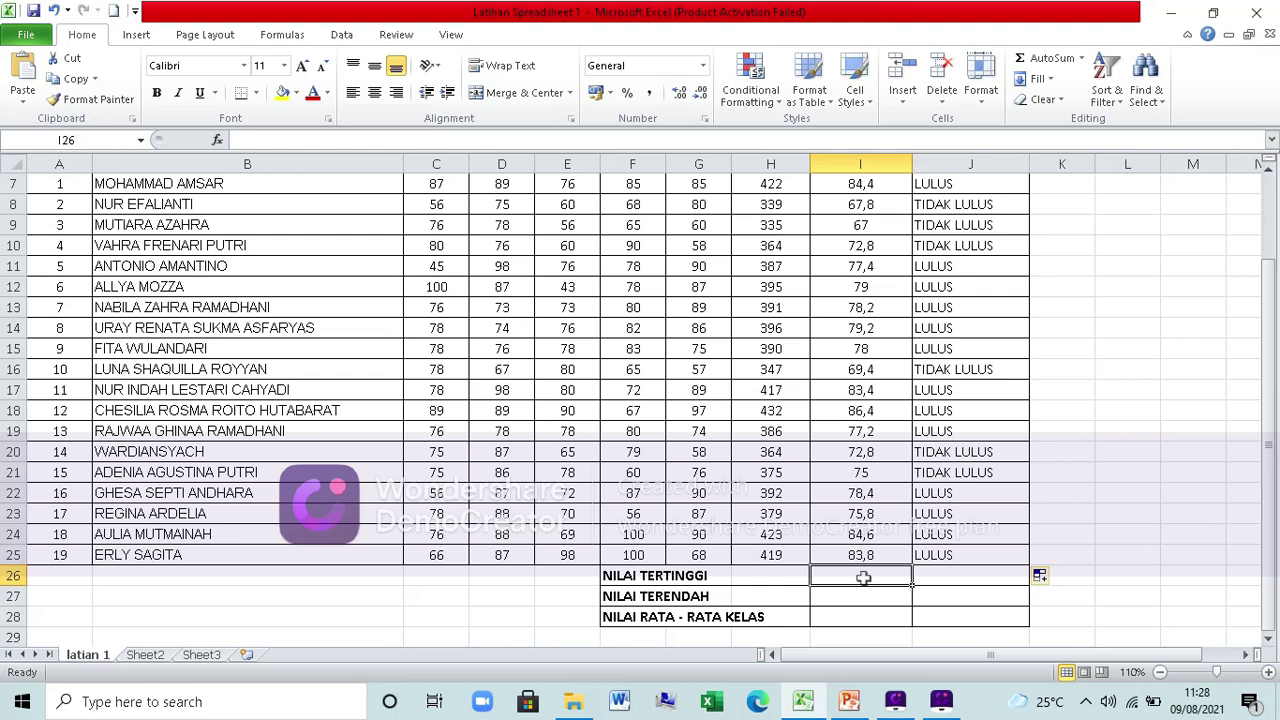
{"action": "type", "text": "=MAX"}
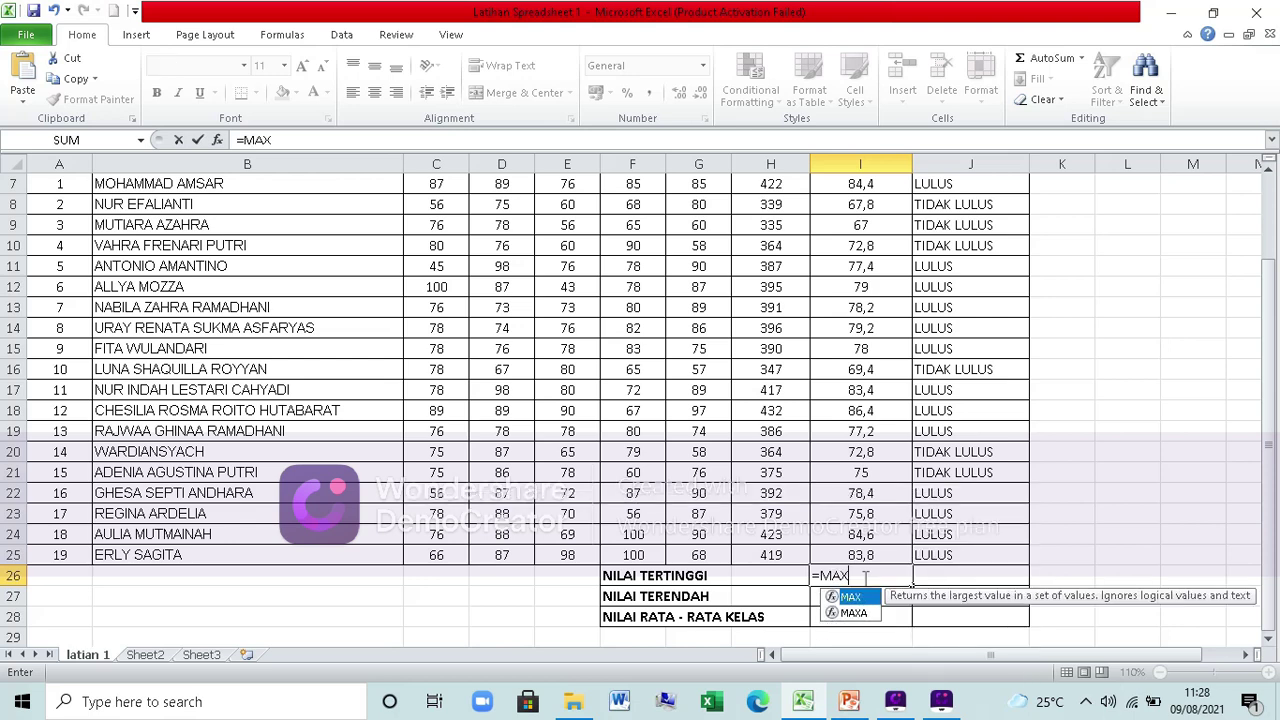
{"action": "type", "text": "("}
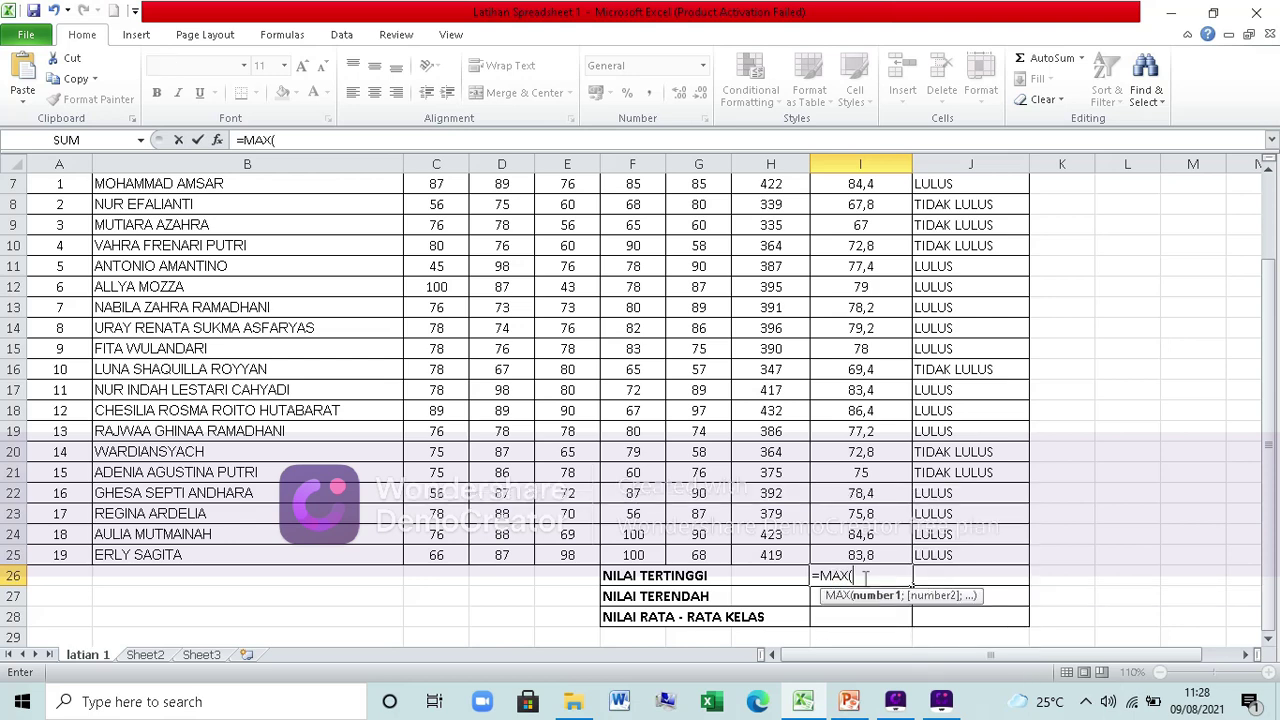
{"action": "scroll", "coordinate": [878, 568], "scroll_direction": "up", "scroll_amount": 1}
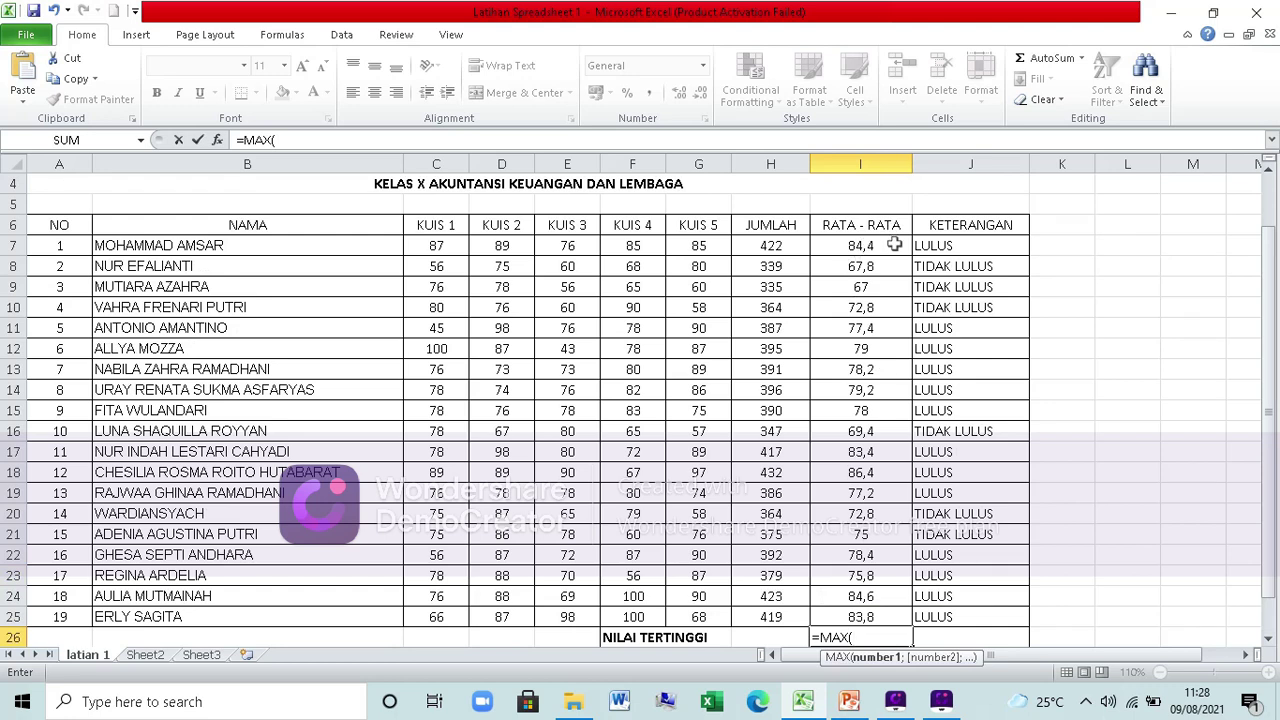
{"action": "left_click_drag", "start_coordinate": [894, 247], "coordinate": [903, 609]}
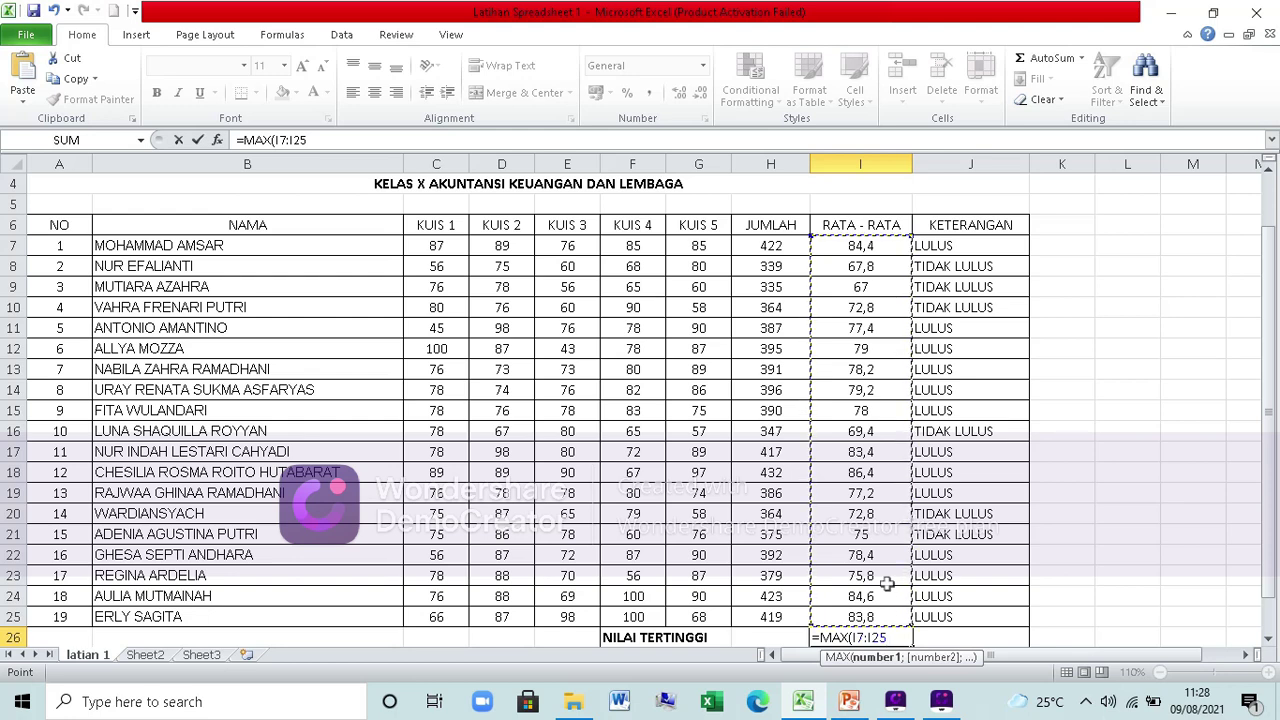
{"action": "type", "text": ")"}
{"action": "key", "text": "Return"}
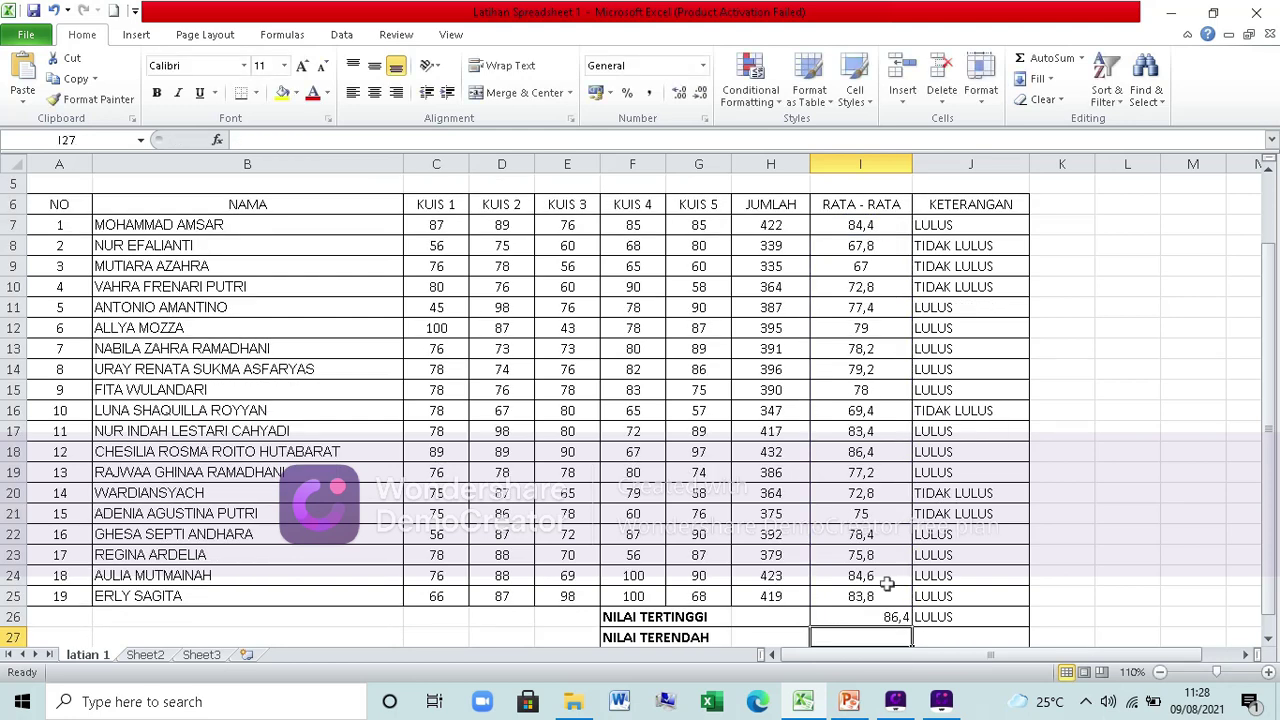
{"action": "scroll", "coordinate": [910, 620], "scroll_direction": "down", "scroll_amount": 1}
{"action": "left_click", "coordinate": [887, 553]}
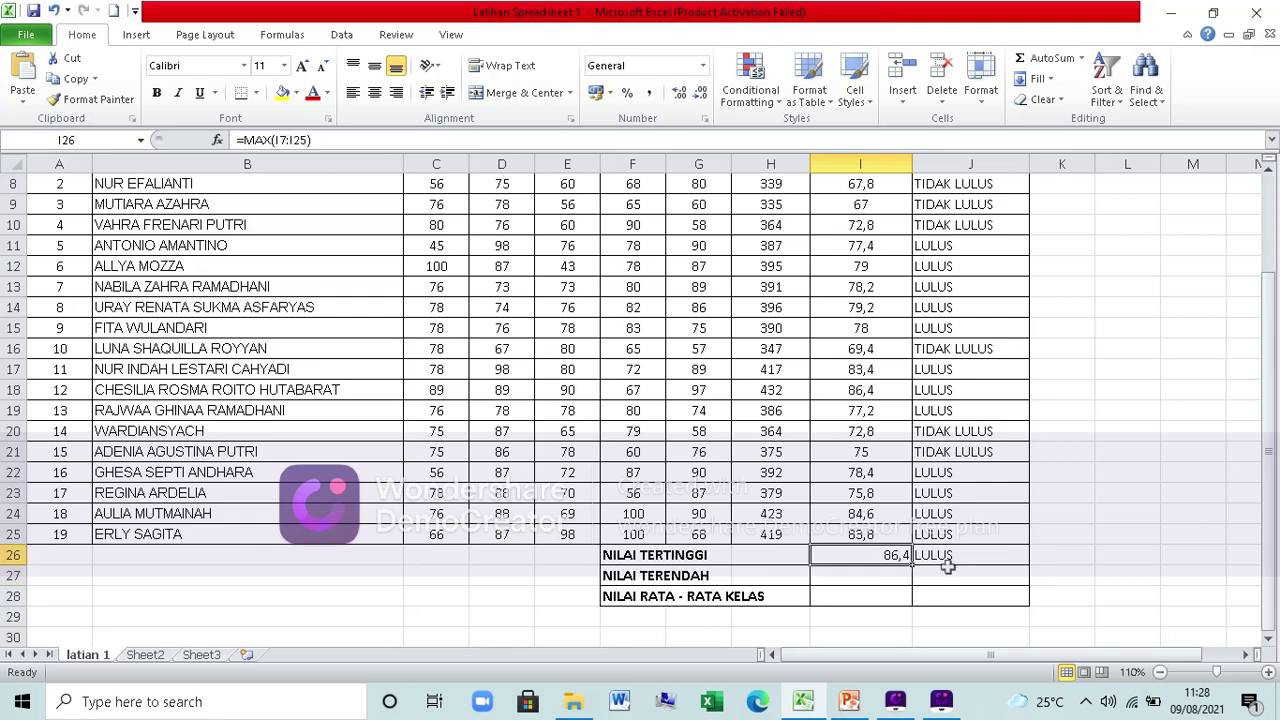
{"action": "scroll", "coordinate": [947, 566], "scroll_direction": "up", "scroll_amount": 1}
{"action": "left_click", "coordinate": [66, 220]}
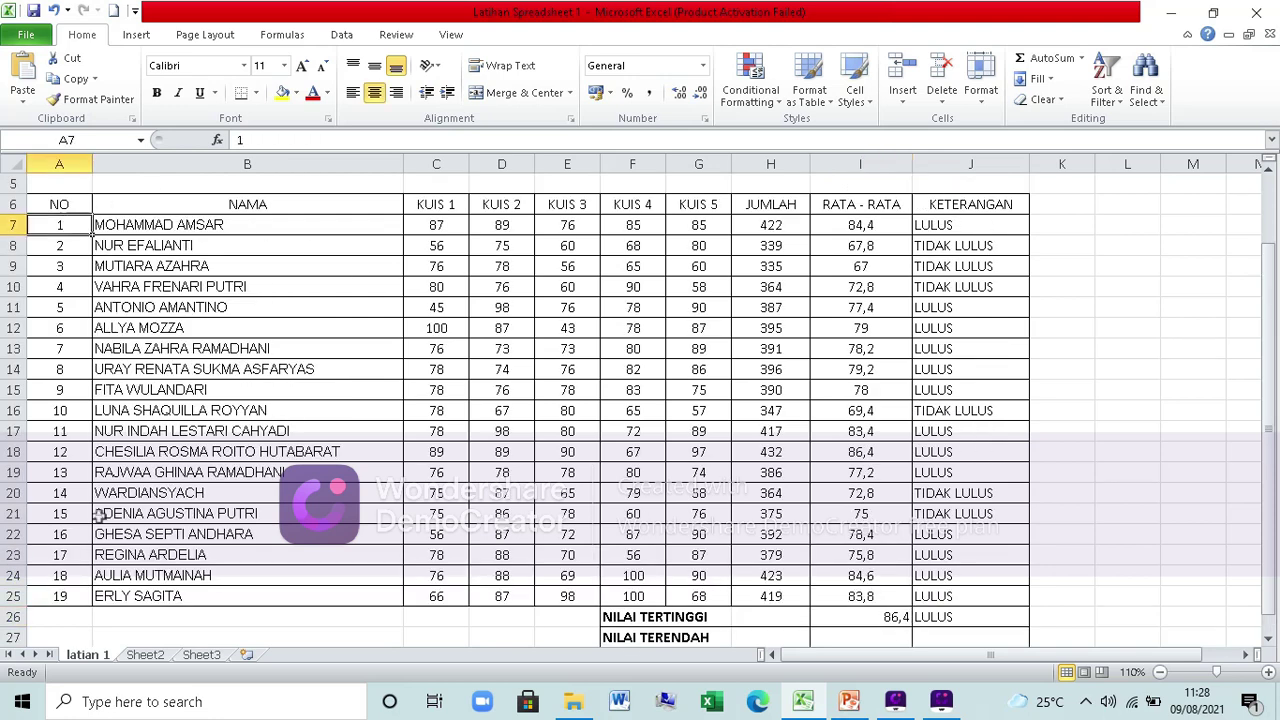
{"action": "left_click", "coordinate": [72, 598]}
{"action": "left_click", "coordinate": [900, 614]}
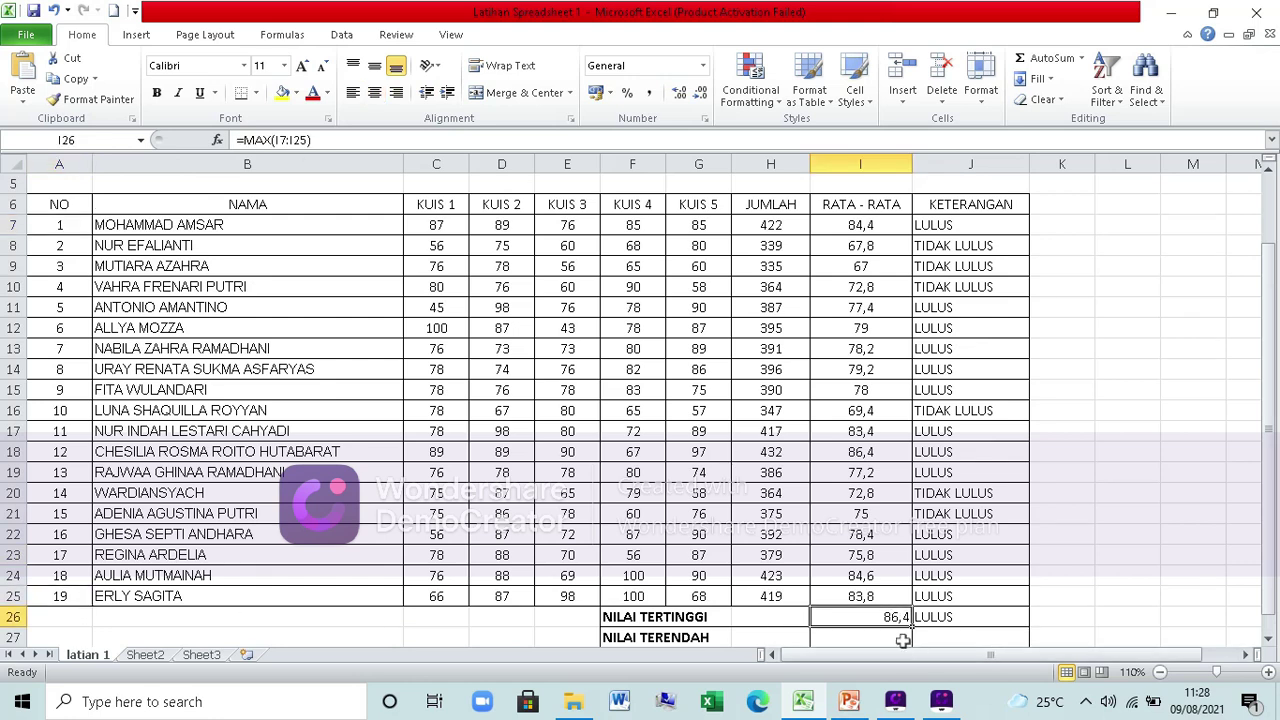
- Enter the formula =MIN(I7:I25) in I27 of the NILAI TERENDAH row to find the lowest student average
{"action": "left_click", "coordinate": [901, 641]}
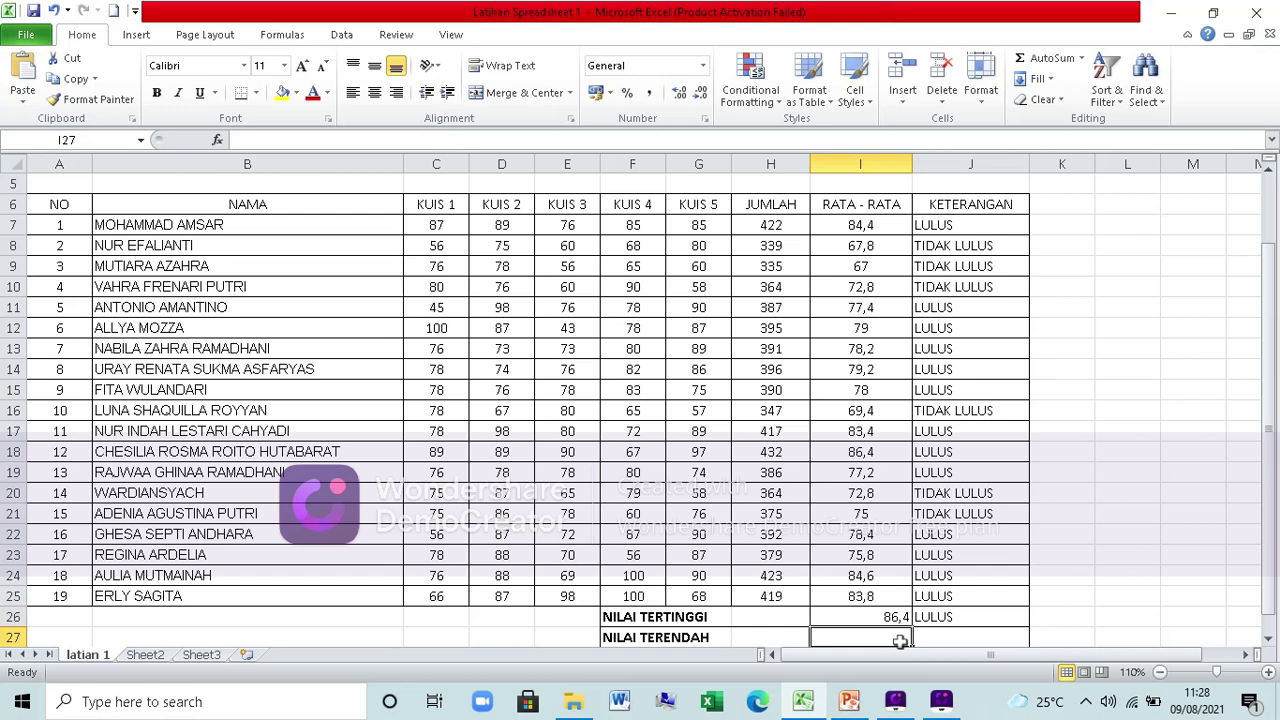
{"action": "type", "text": "=MIN"}
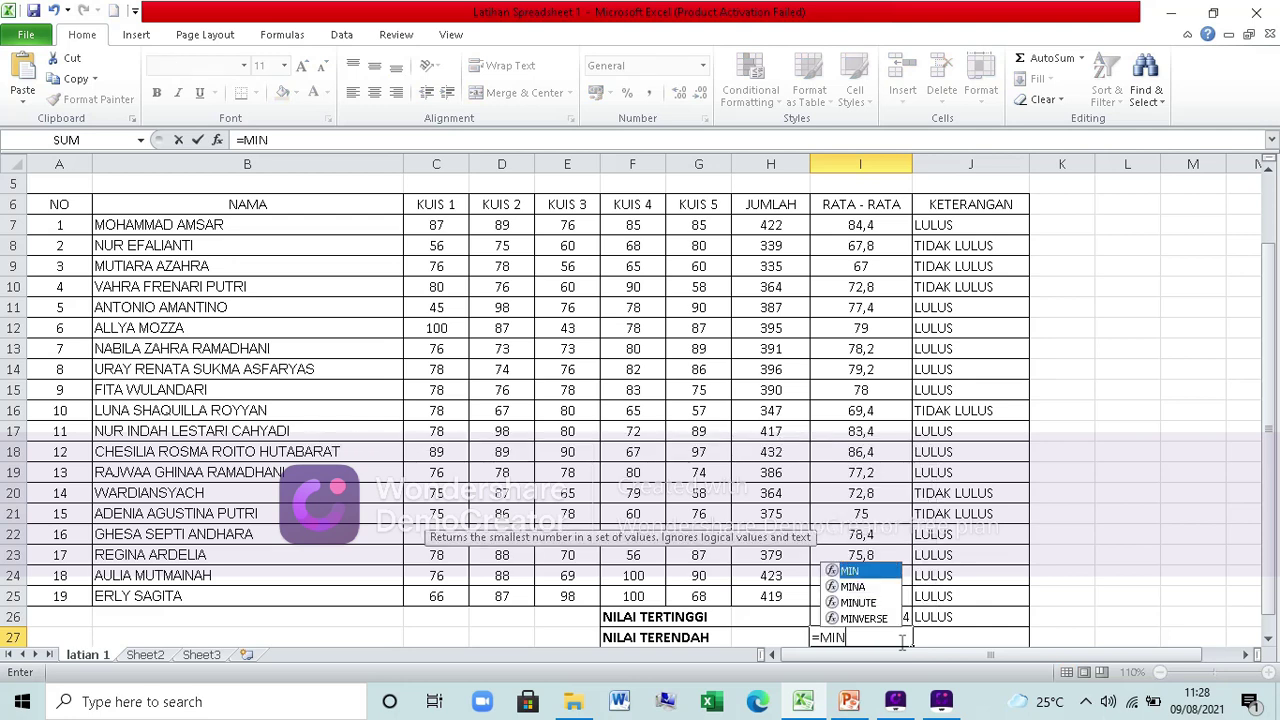
{"action": "type", "text": "("}
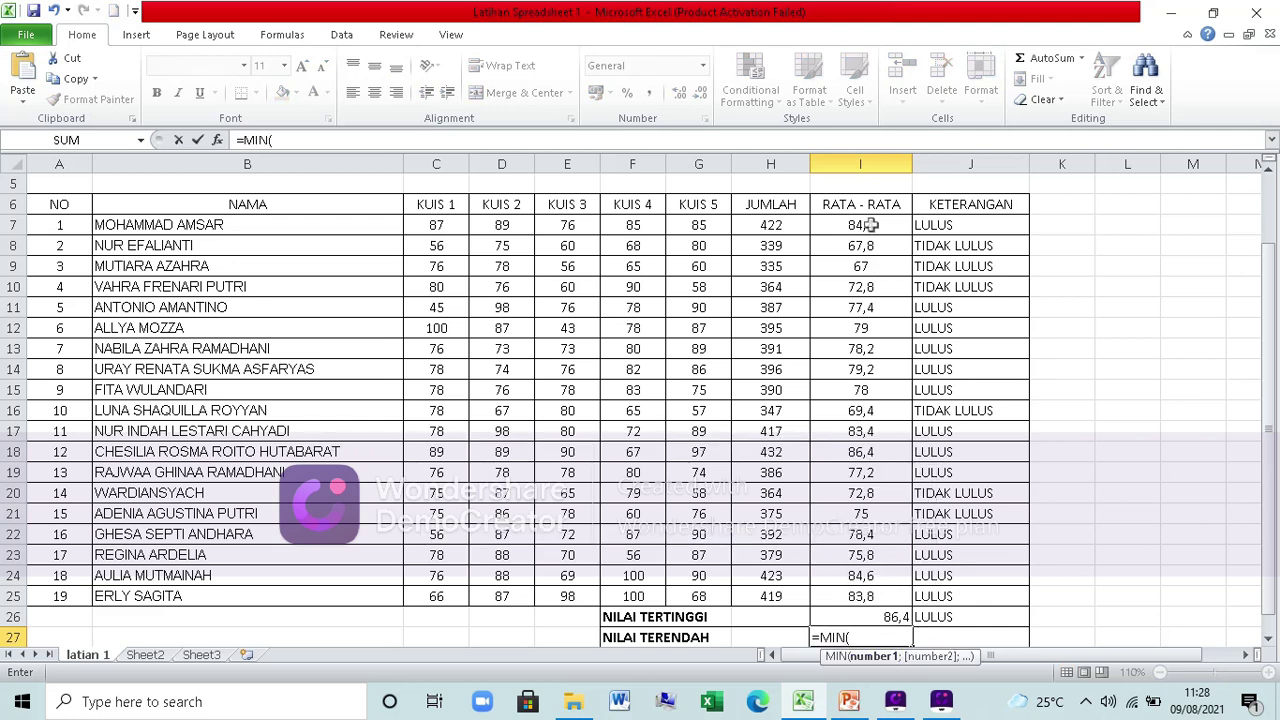
{"action": "left_click_drag", "start_coordinate": [876, 222], "coordinate": [886, 596]}
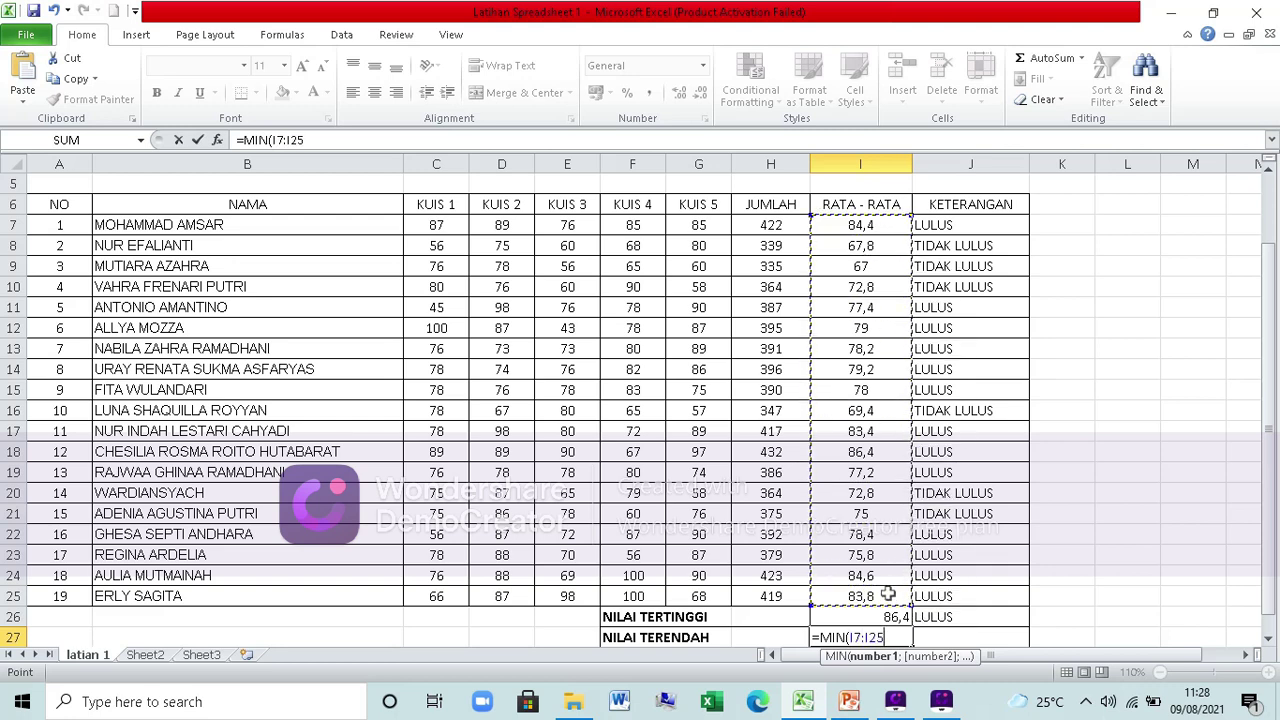
{"action": "type", "text": ")"}
{"action": "key", "text": "Return"}
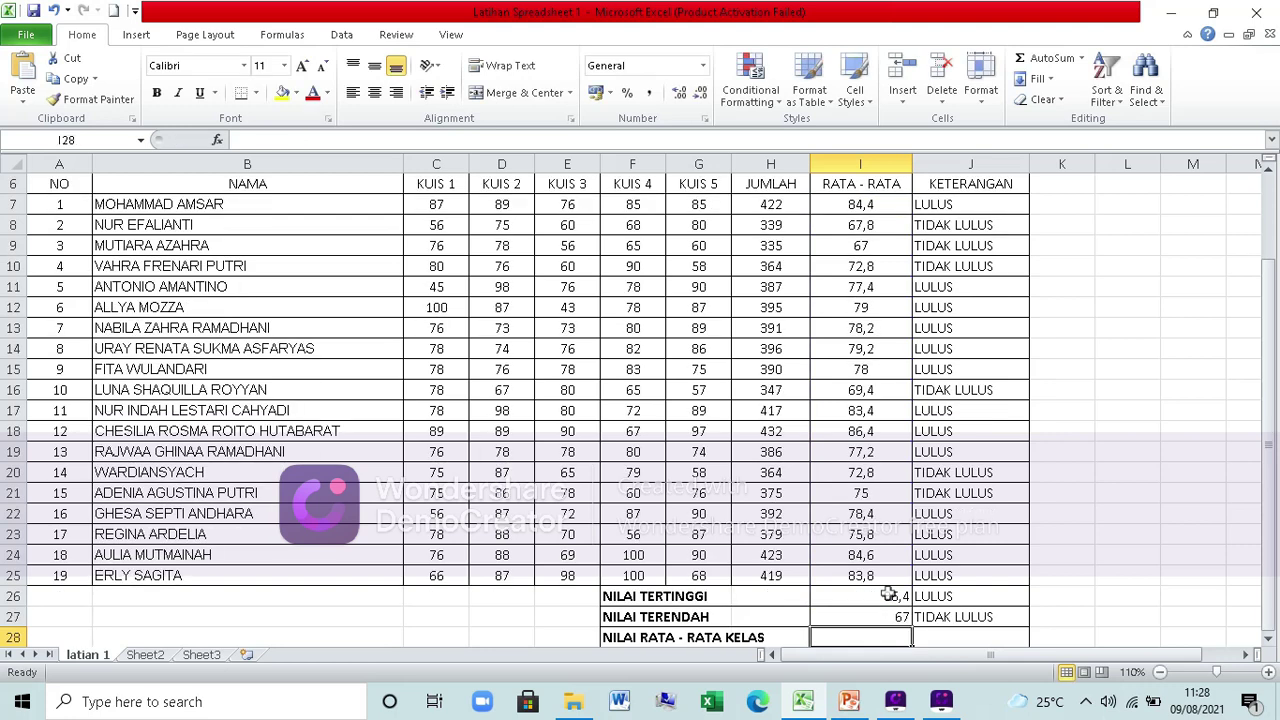
- Delete the unwanted KETERANGAN entries in J26:J27 beside the highest and lowest values
{"action": "scroll", "coordinate": [940, 555], "scroll_direction": "down", "scroll_amount": 1}
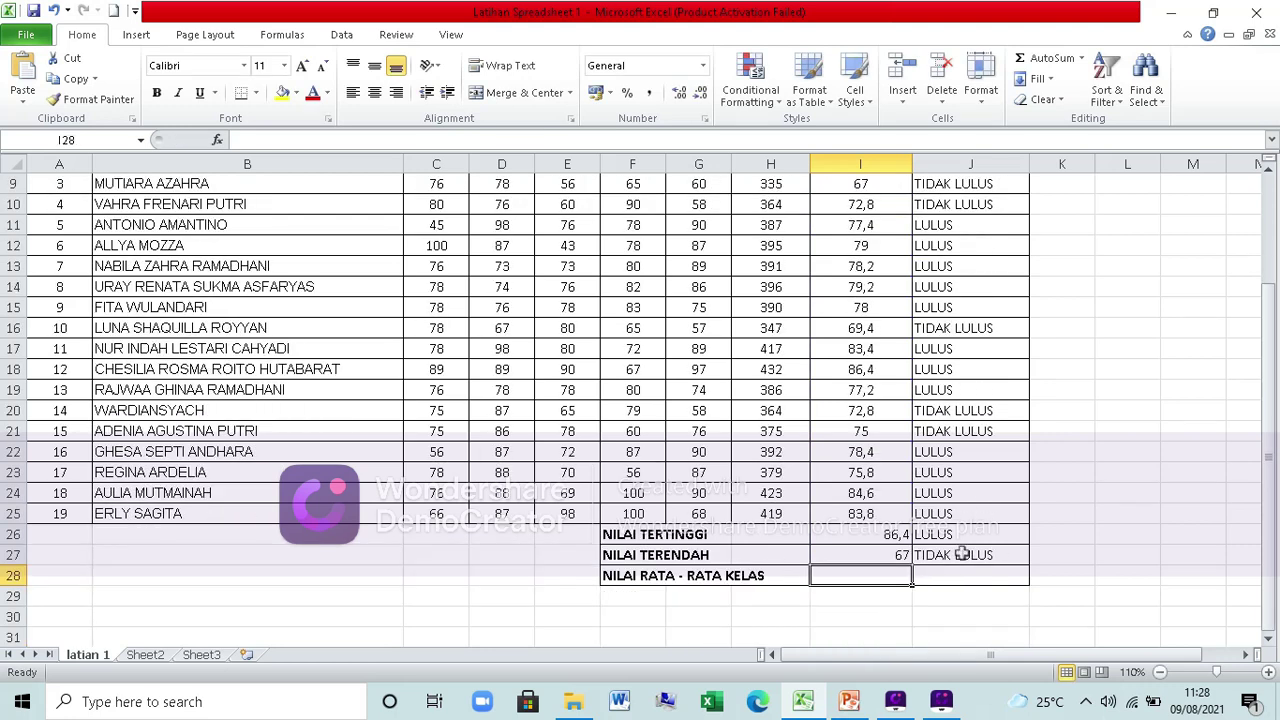
{"action": "left_click", "coordinate": [965, 536]}
{"action": "left_click_drag", "start_coordinate": [978, 547], "coordinate": [983, 553]}
{"action": "key", "text": "Delete"}
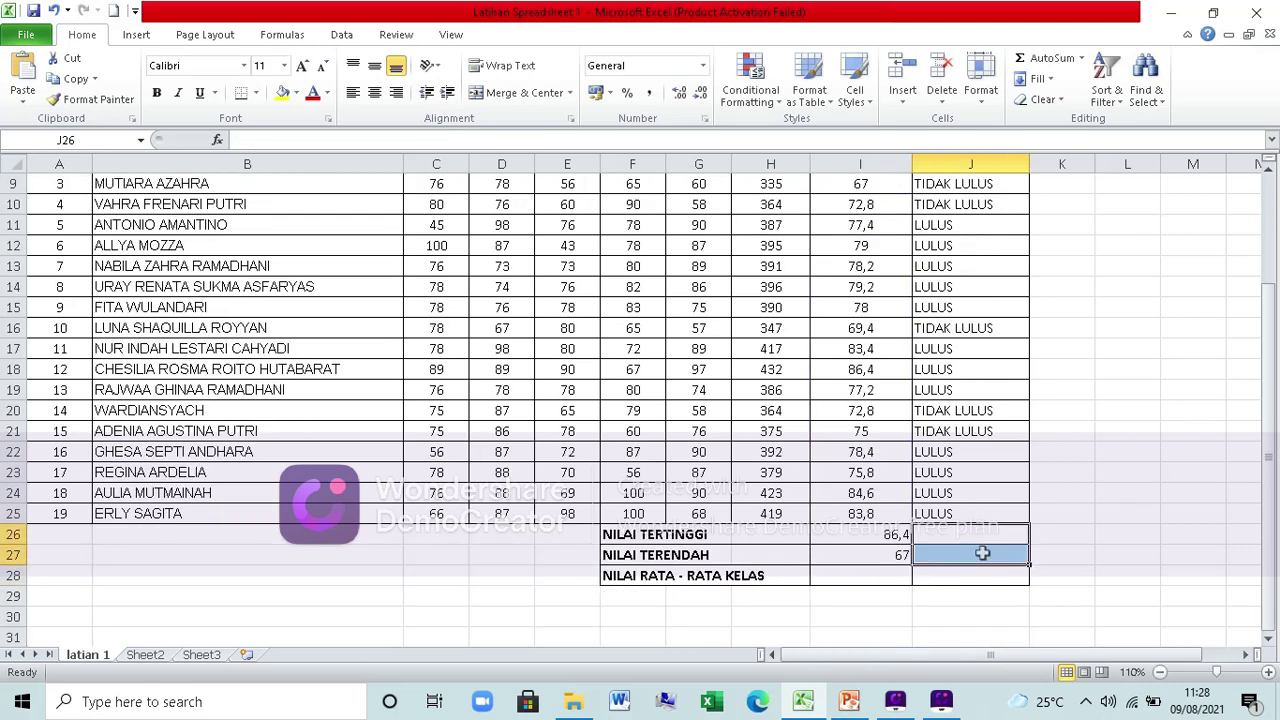
{"action": "left_click", "coordinate": [900, 556]}
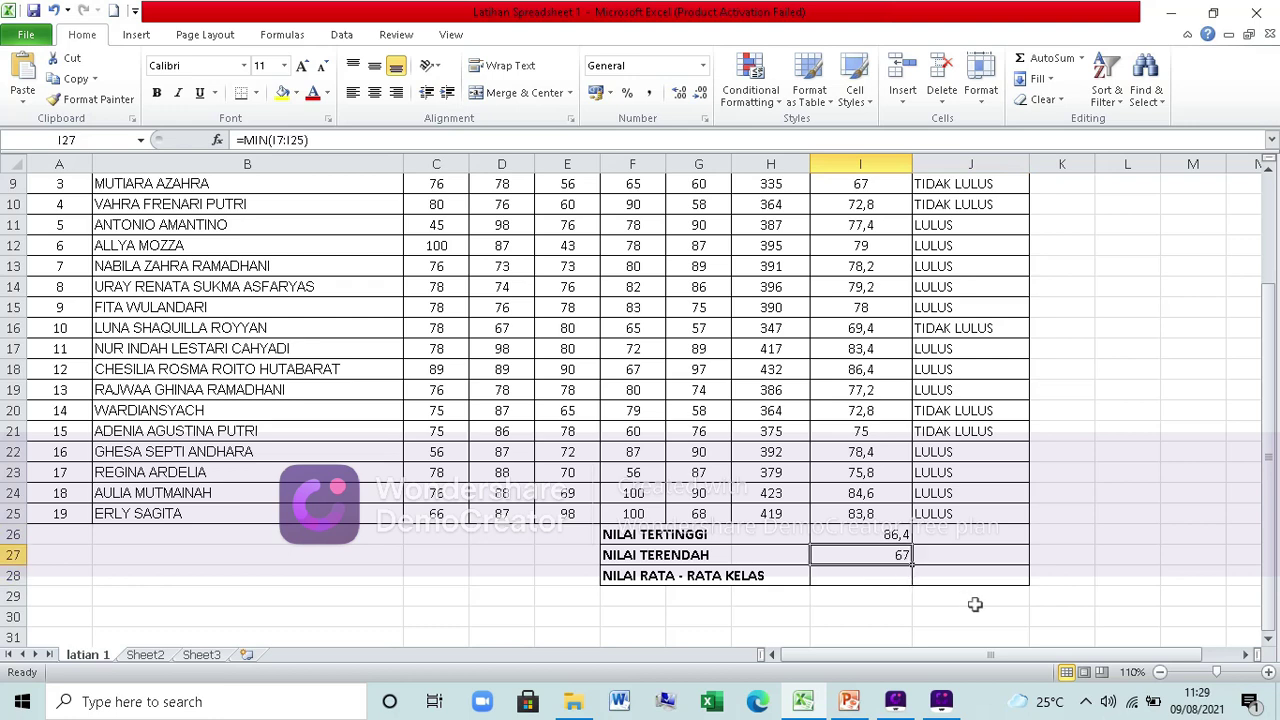
- Enter the formula =AVERAGE(I7:I25) in I28 of the NILAI RATA - RATA KELAS row to calculate the class average
{"action": "scroll", "coordinate": [972, 582], "scroll_direction": "up", "scroll_amount": 1}
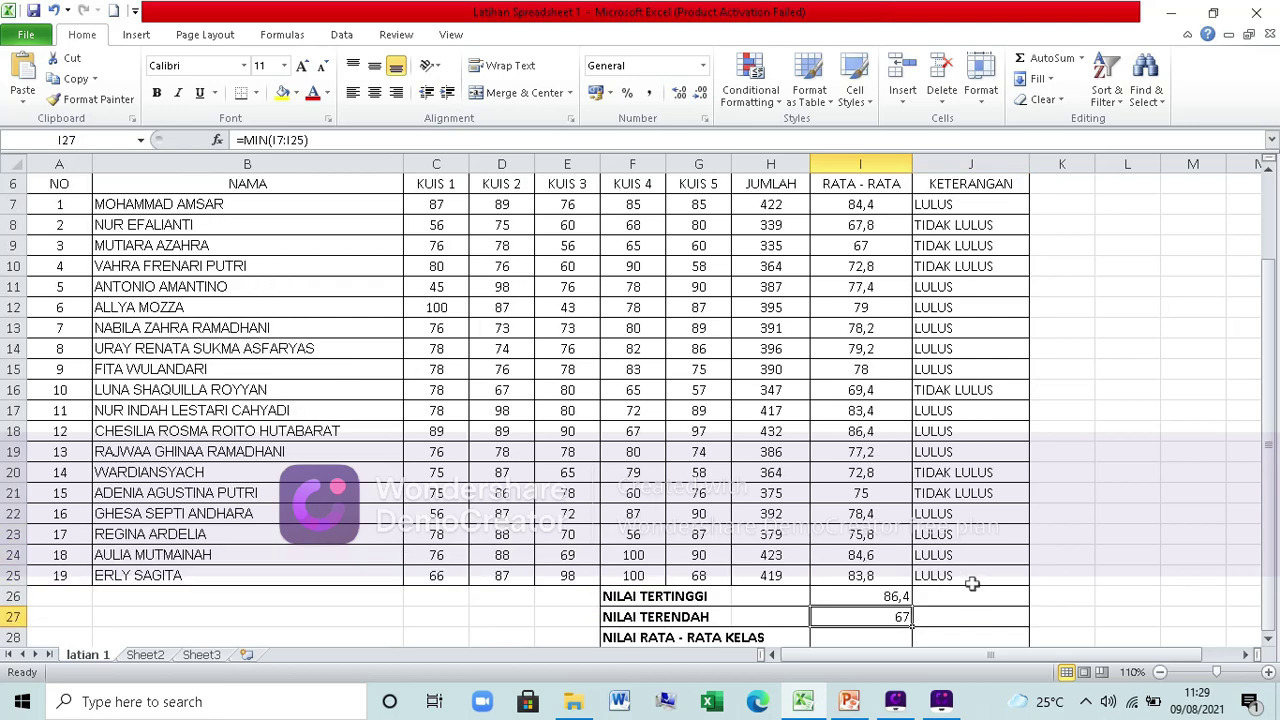
{"action": "left_click", "coordinate": [884, 637]}
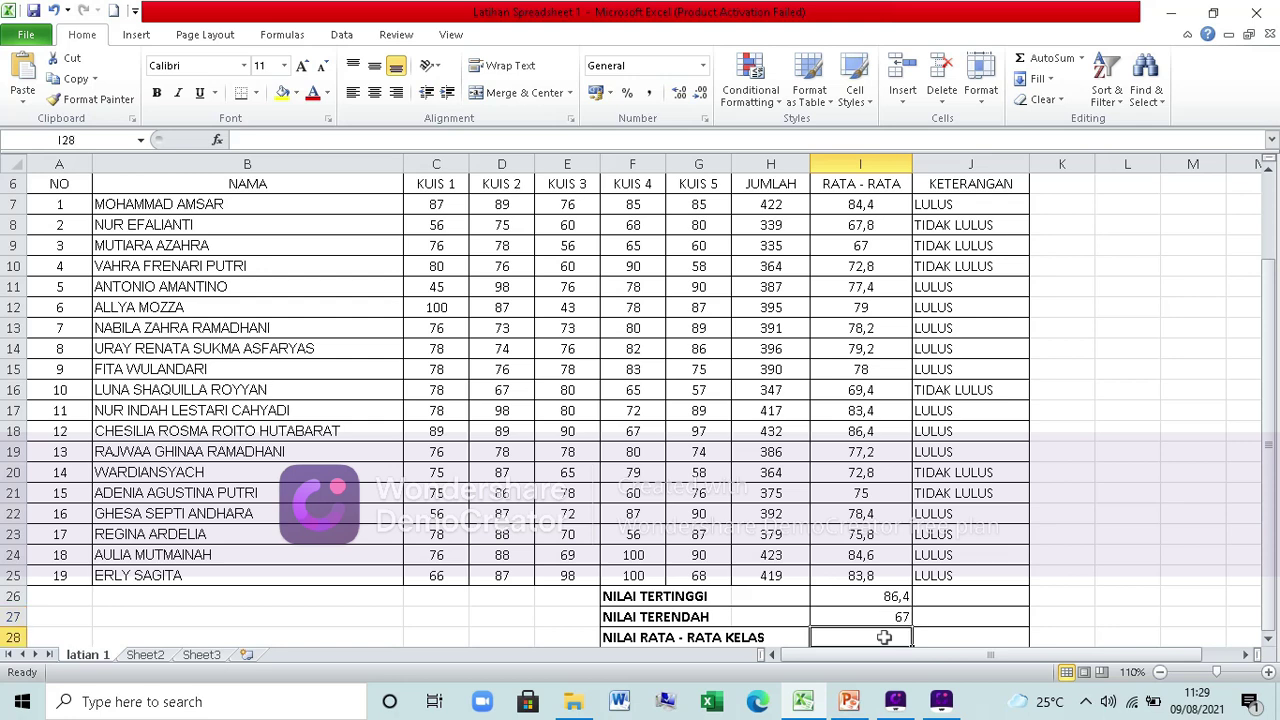
{"action": "type", "text": "=AV"}
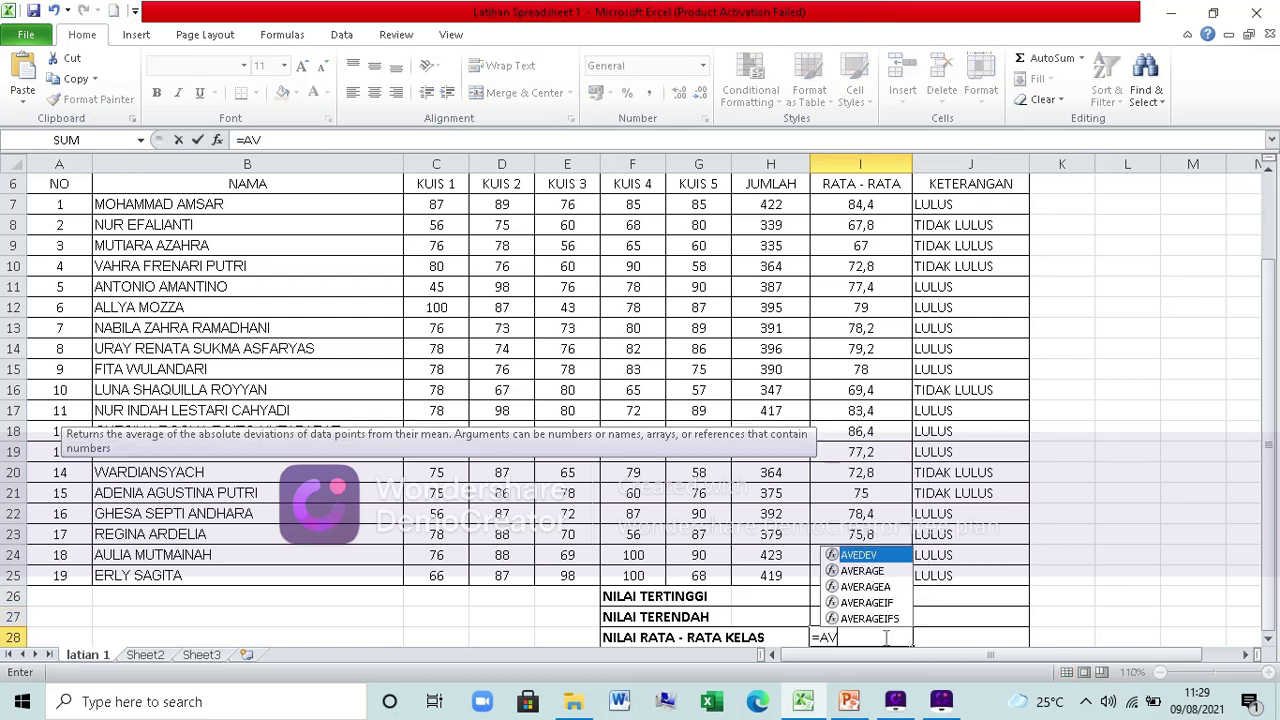
{"action": "type", "text": "ERAGE"}
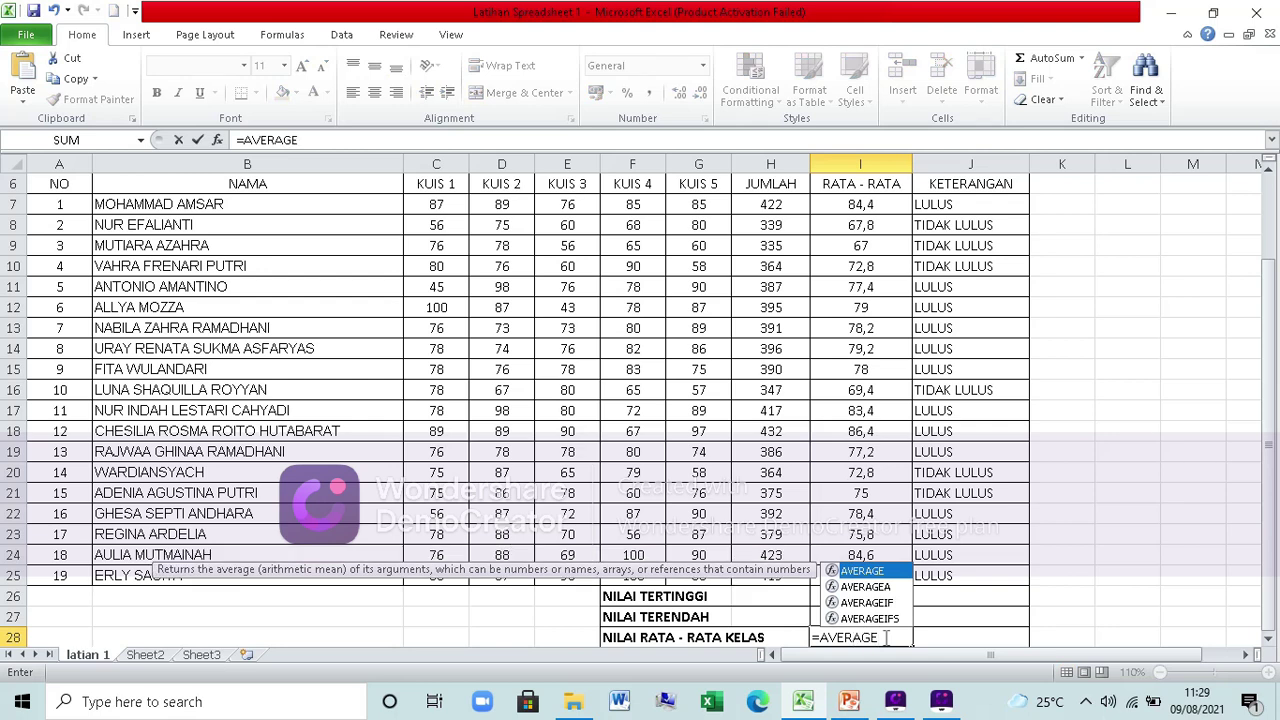
{"action": "type", "text": "("}
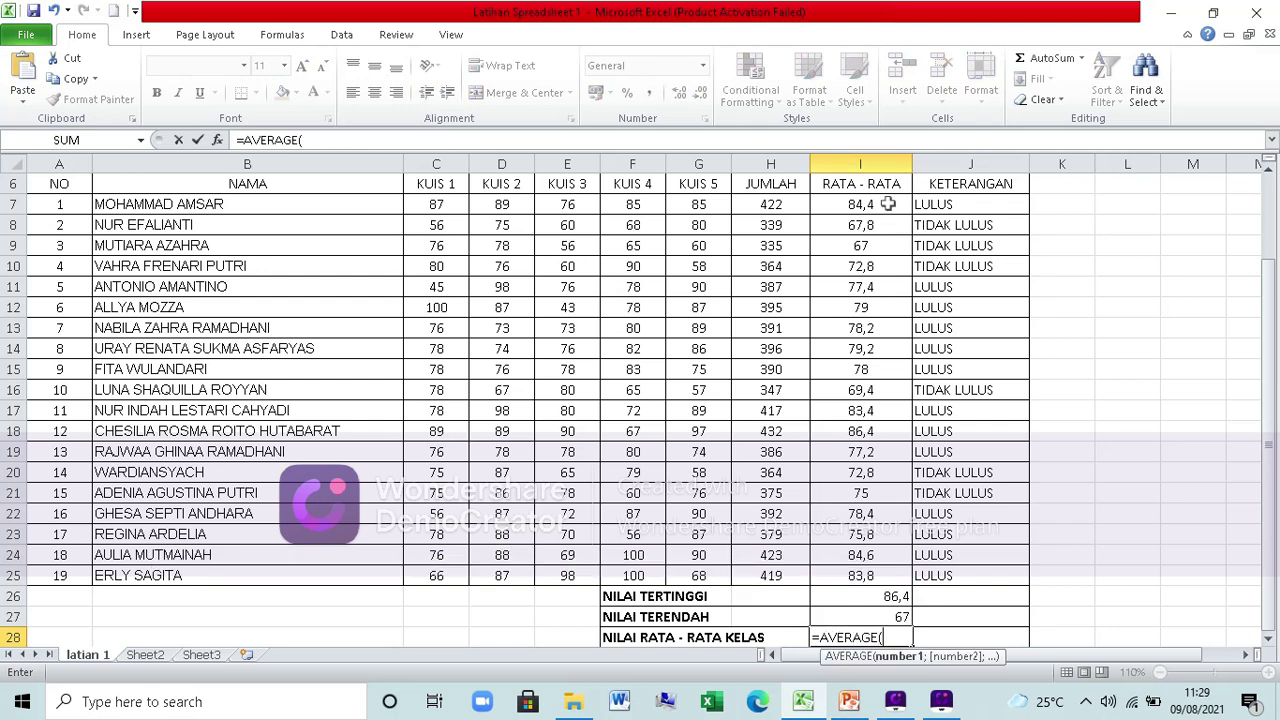
{"action": "left_click_drag", "start_coordinate": [888, 204], "coordinate": [895, 569]}
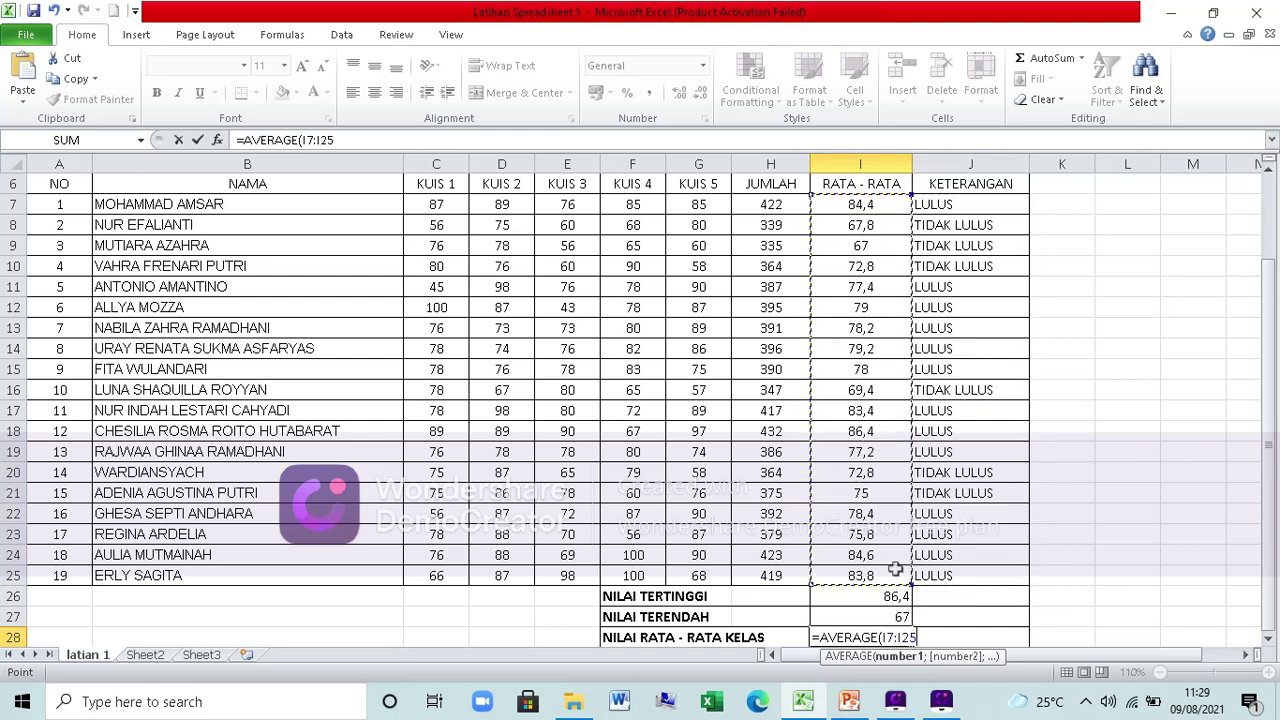
{"action": "type", "text": ")"}
{"action": "key", "text": "Return"}
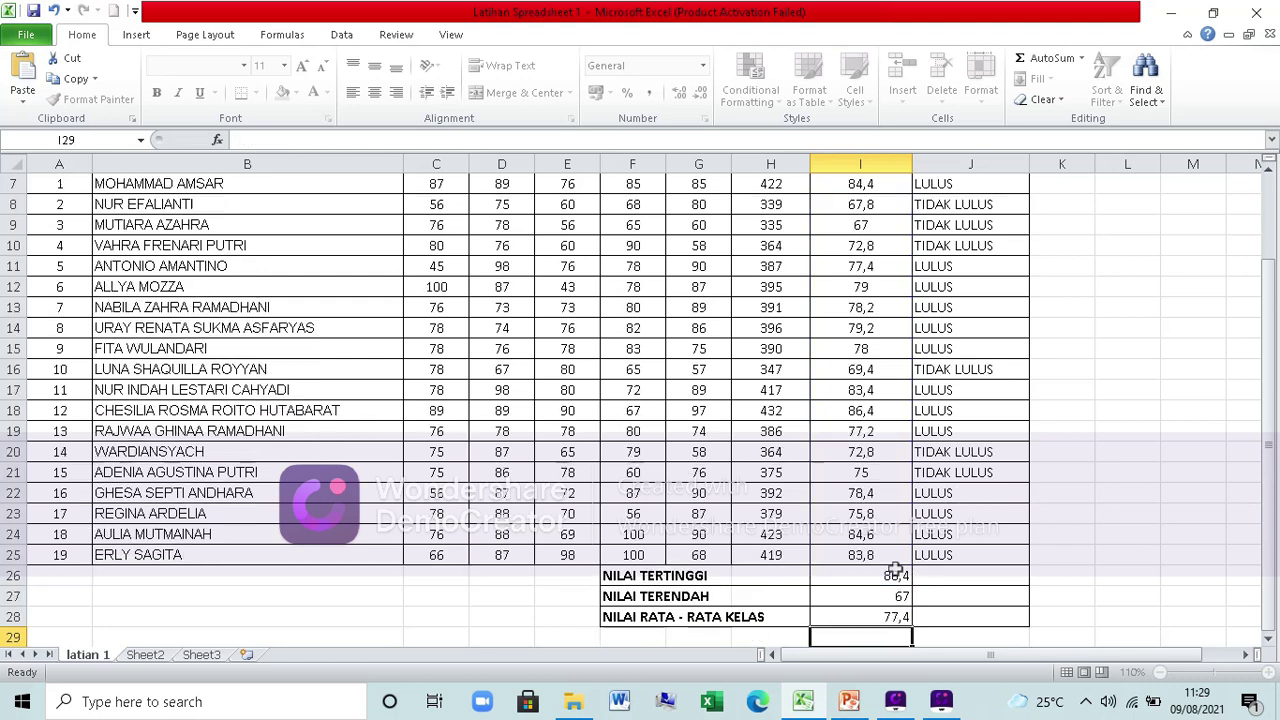
- Center the highest, lowest and class average values in I26:I28 horizontally
{"action": "left_click", "coordinate": [1011, 577]}
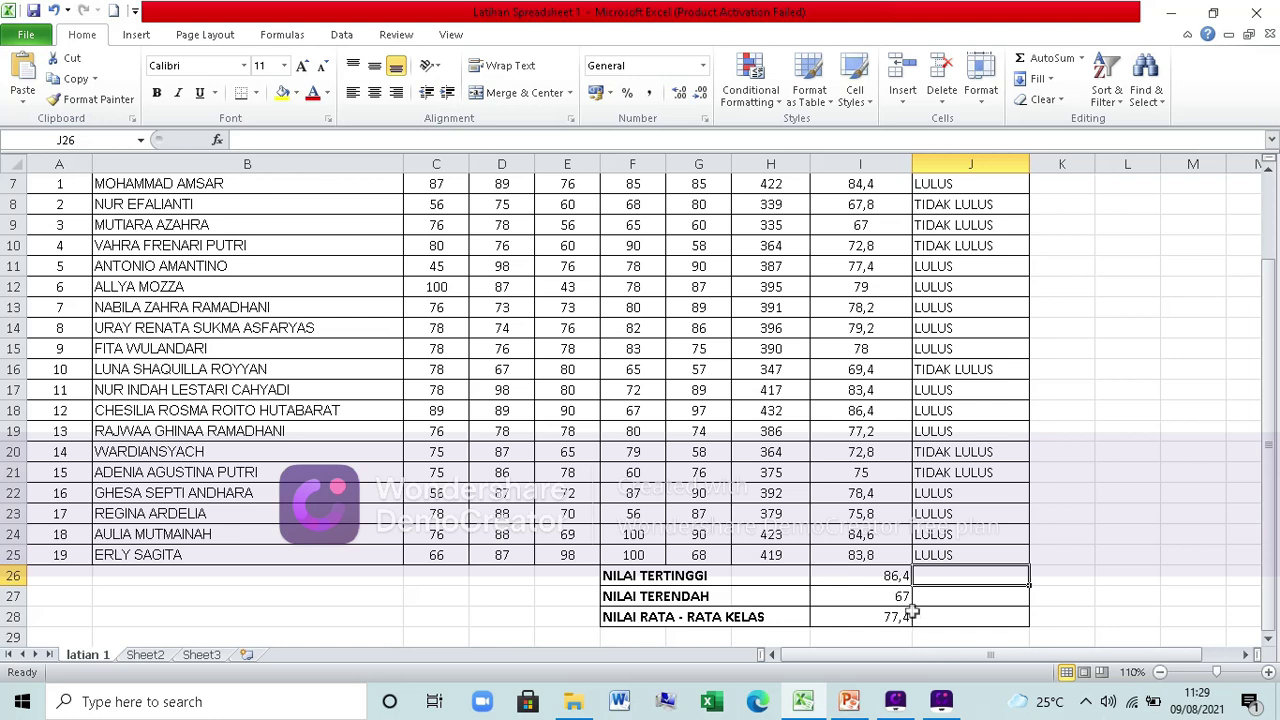
{"action": "mouse_move", "coordinate": [901, 620]}
{"action": "left_mouse_down"}
{"action": "mouse_move", "coordinate": [903, 598]}
{"action": "mouse_move", "coordinate": [893, 617]}
{"action": "left_mouse_up"}
{"action": "key", "text": "Right"}
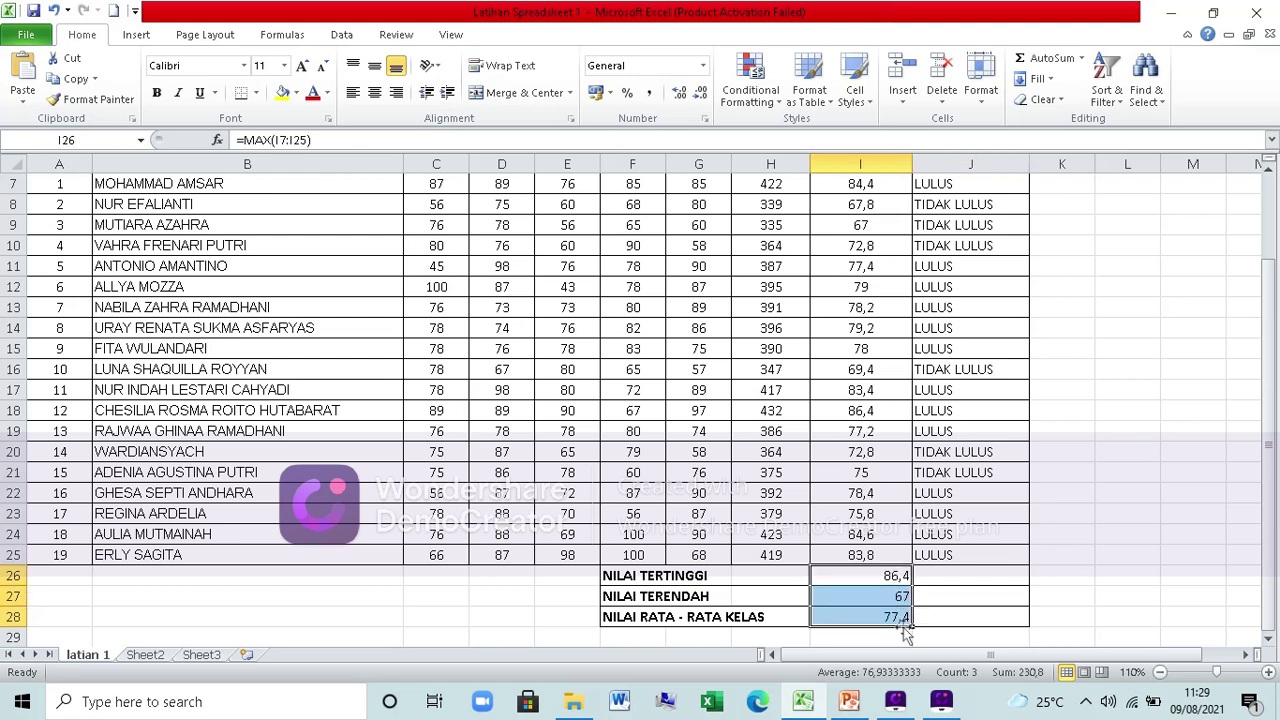
{"action": "left_click", "coordinate": [376, 94]}
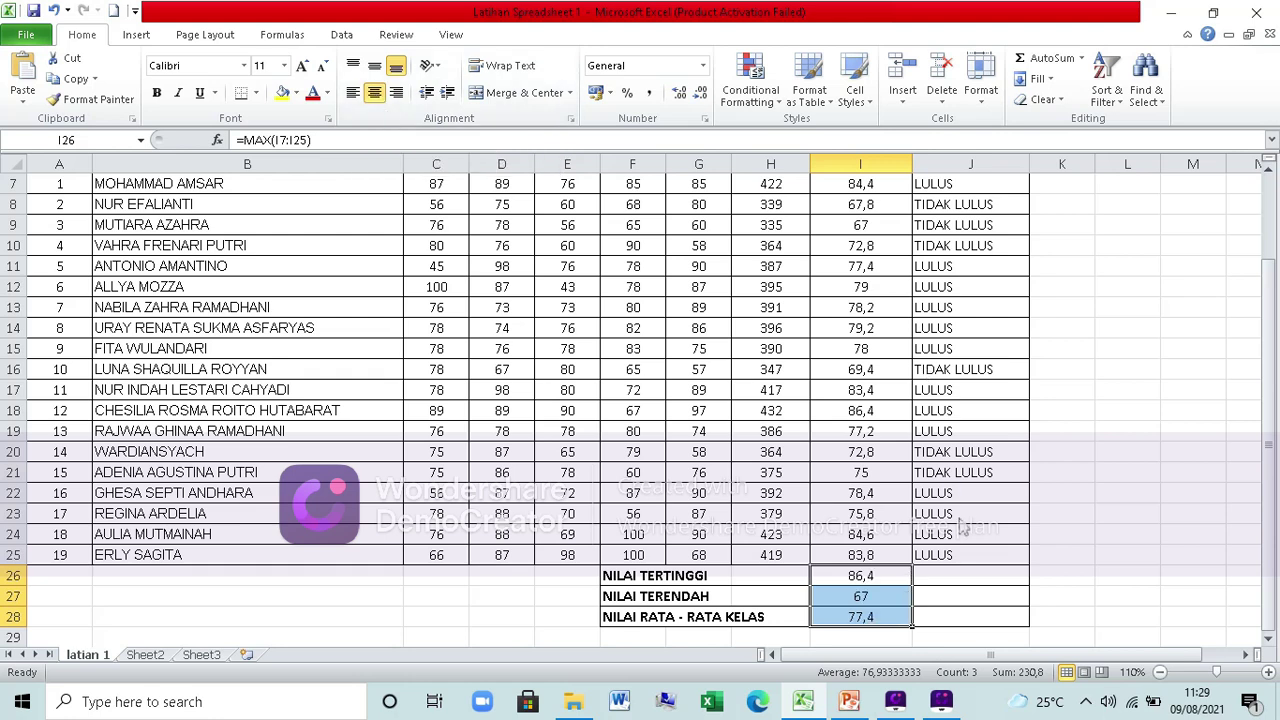
- Center the KETERANGAN results in J7:J25 horizontally
{"action": "scroll", "coordinate": [970, 548], "scroll_direction": "down", "scroll_amount": 1}
{"action": "scroll", "coordinate": [970, 548], "scroll_direction": "up", "scroll_amount": 1}
{"action": "left_click", "coordinate": [1004, 556]}
{"action": "left_click_drag", "start_coordinate": [1004, 556], "coordinate": [946, 178]}
{"action": "scroll", "coordinate": [946, 178], "scroll_direction": "up", "scroll_amount": 1}
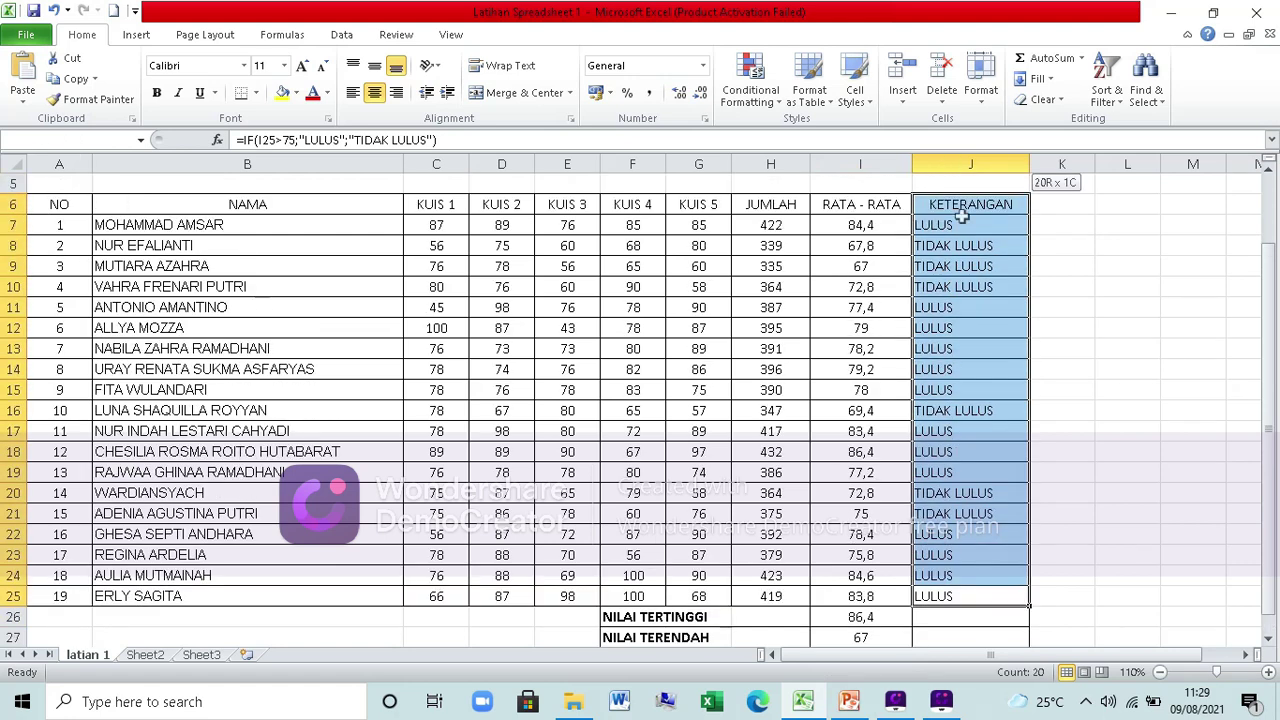
{"action": "left_click", "coordinate": [374, 92]}
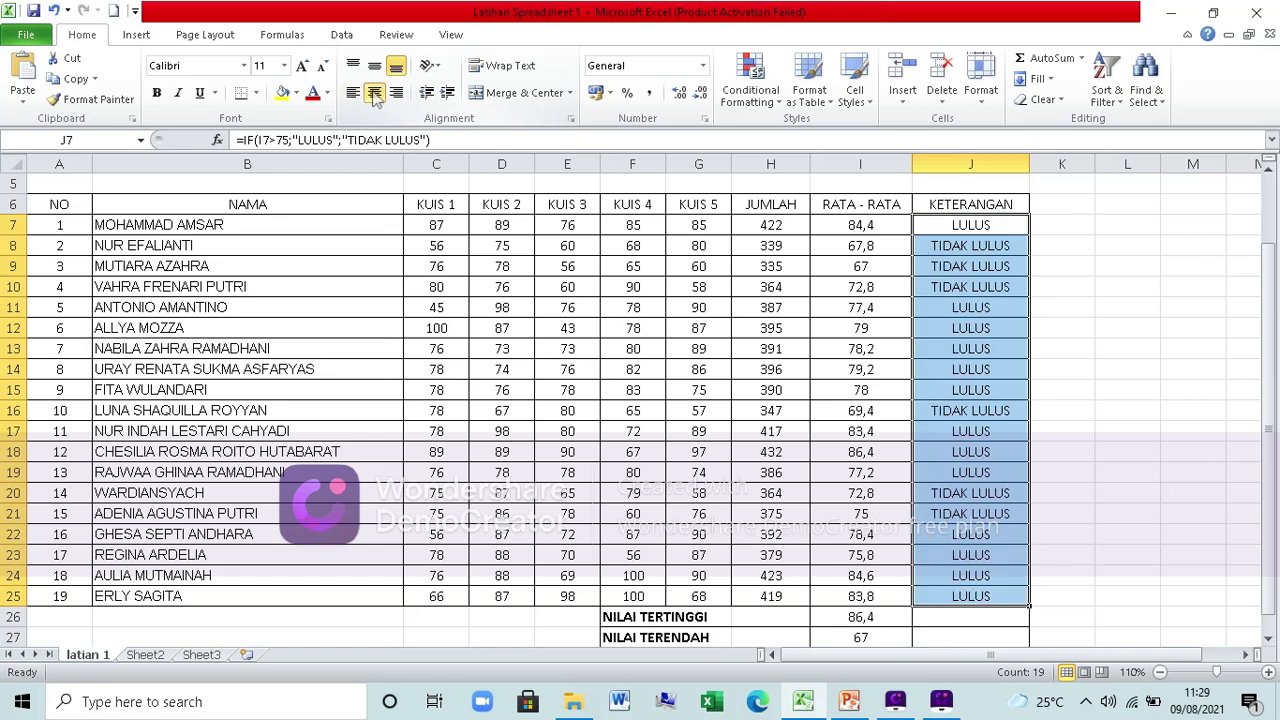
- Review the whole grade list from the title rows down to the NILAI RATA - RATA KELAS row at 90% zoom
{"action": "left_click", "coordinate": [462, 349]}
{"action": "scroll", "coordinate": [497, 409], "scroll_direction": "down", "scroll_amount": 2}
{"action": "scroll", "coordinate": [495, 410], "scroll_direction": "up", "scroll_amount": 2}
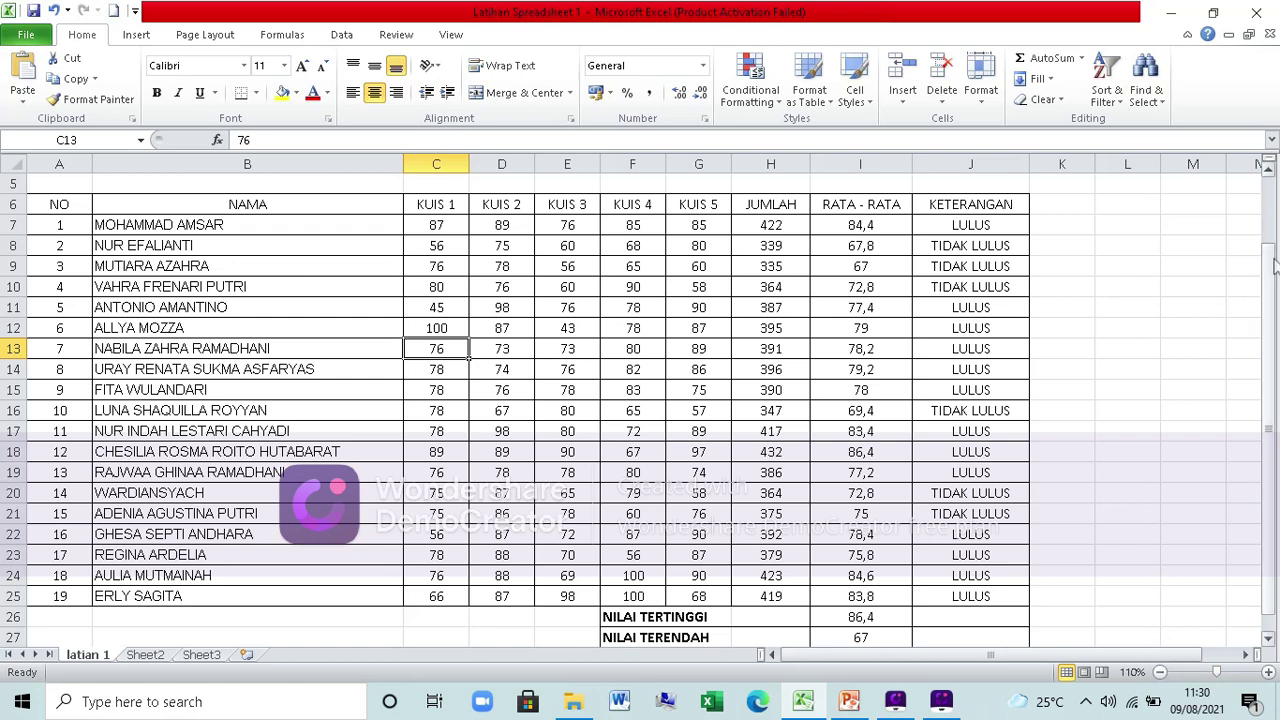
{"action": "left_click_drag", "start_coordinate": [1271, 262], "coordinate": [1271, 178]}
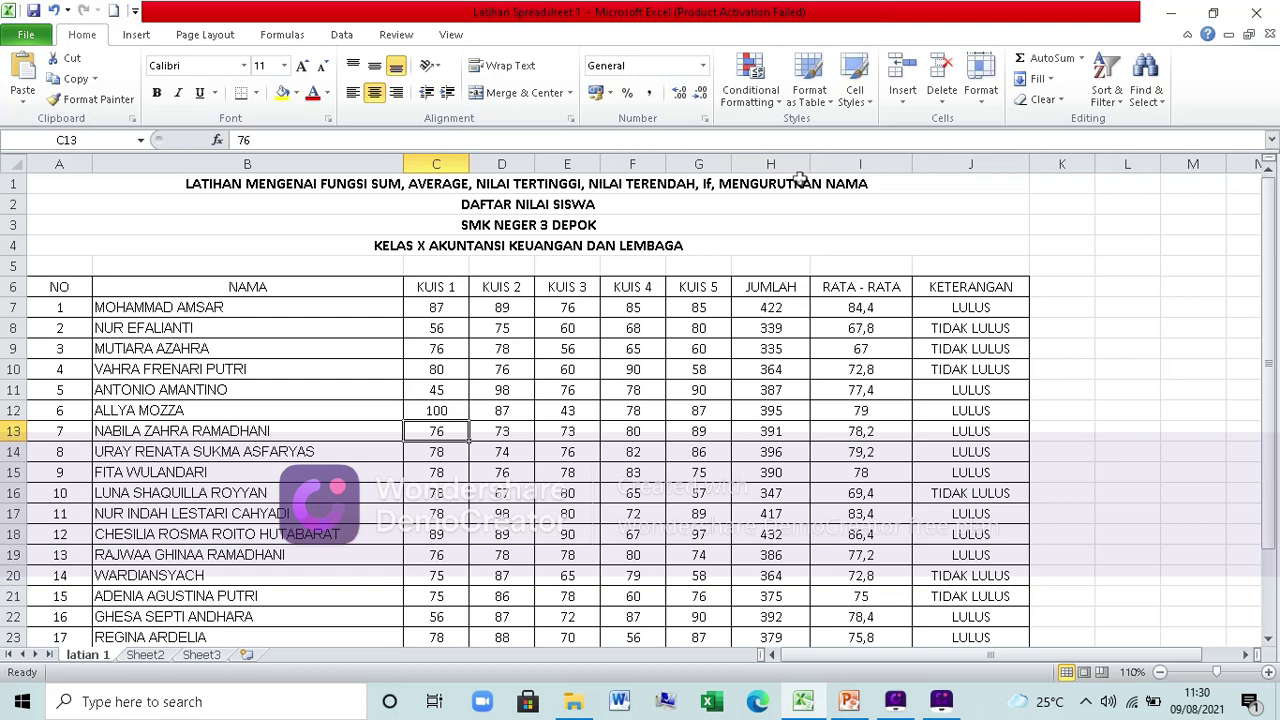
{"action": "left_click", "coordinate": [800, 188]}
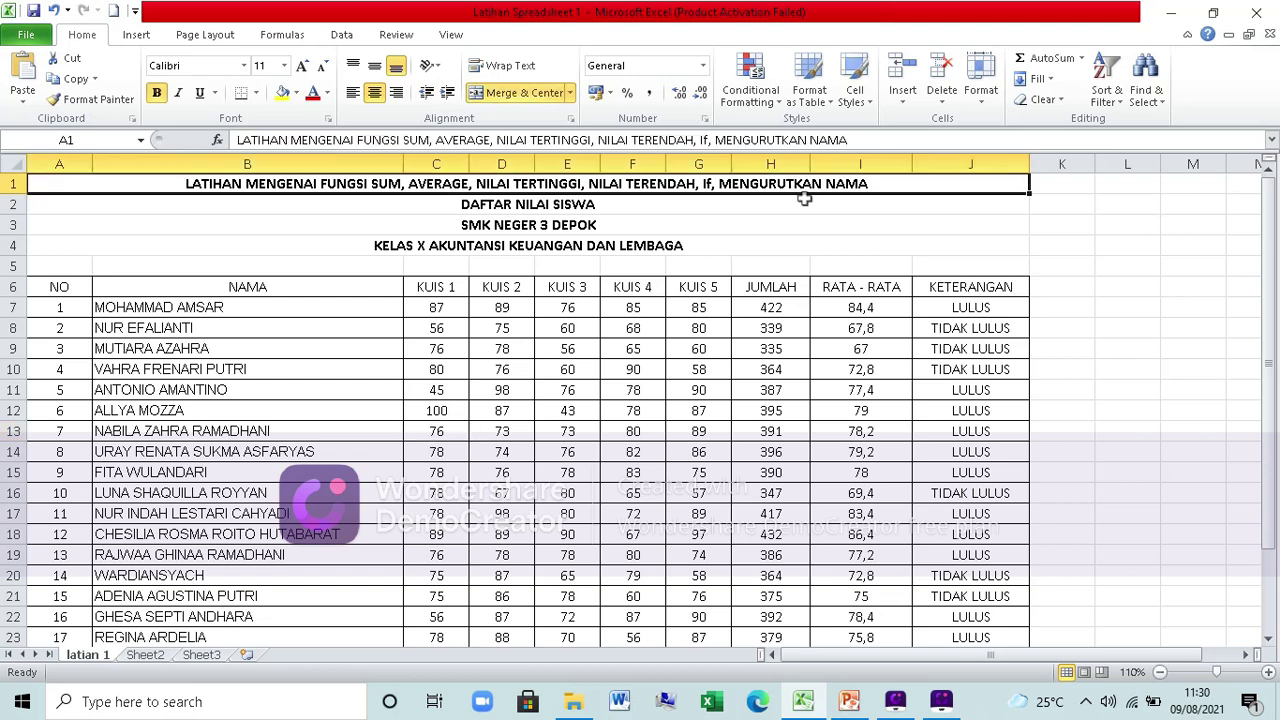
{"action": "left_click", "coordinate": [1074, 205]}
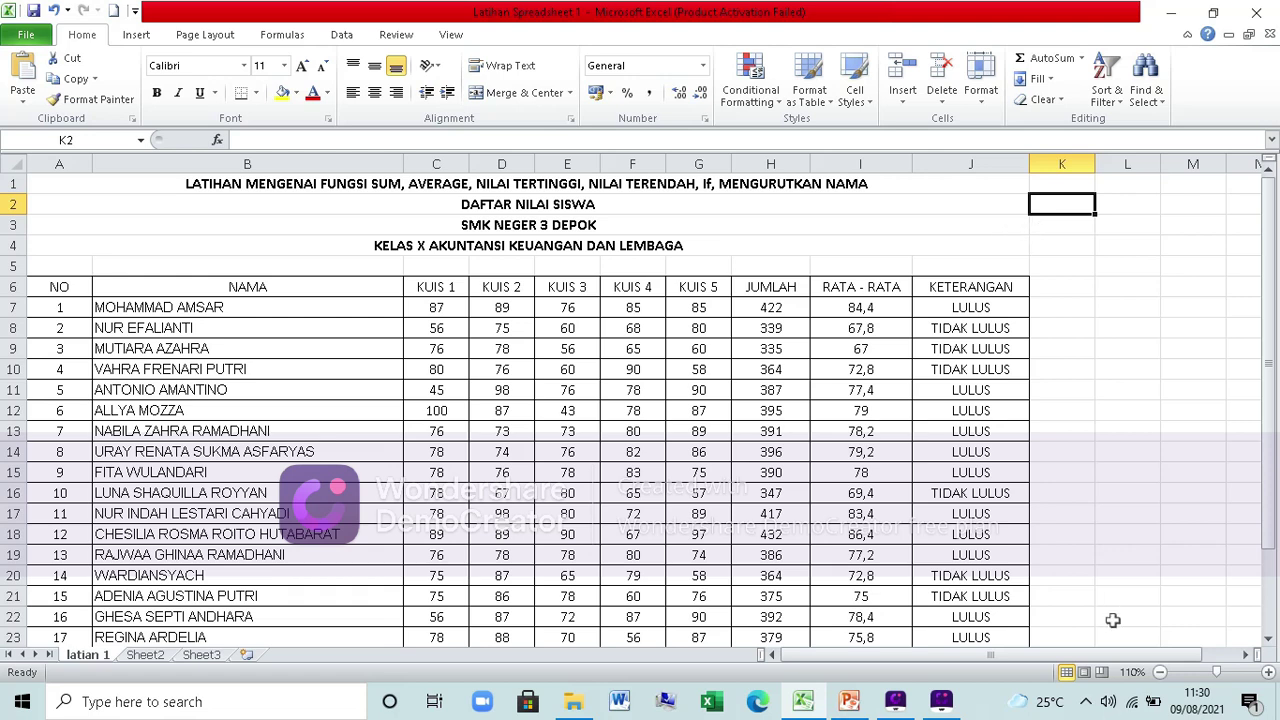
{"action": "left_click", "coordinate": [1160, 672]}
{"action": "left_click", "coordinate": [1160, 672]}
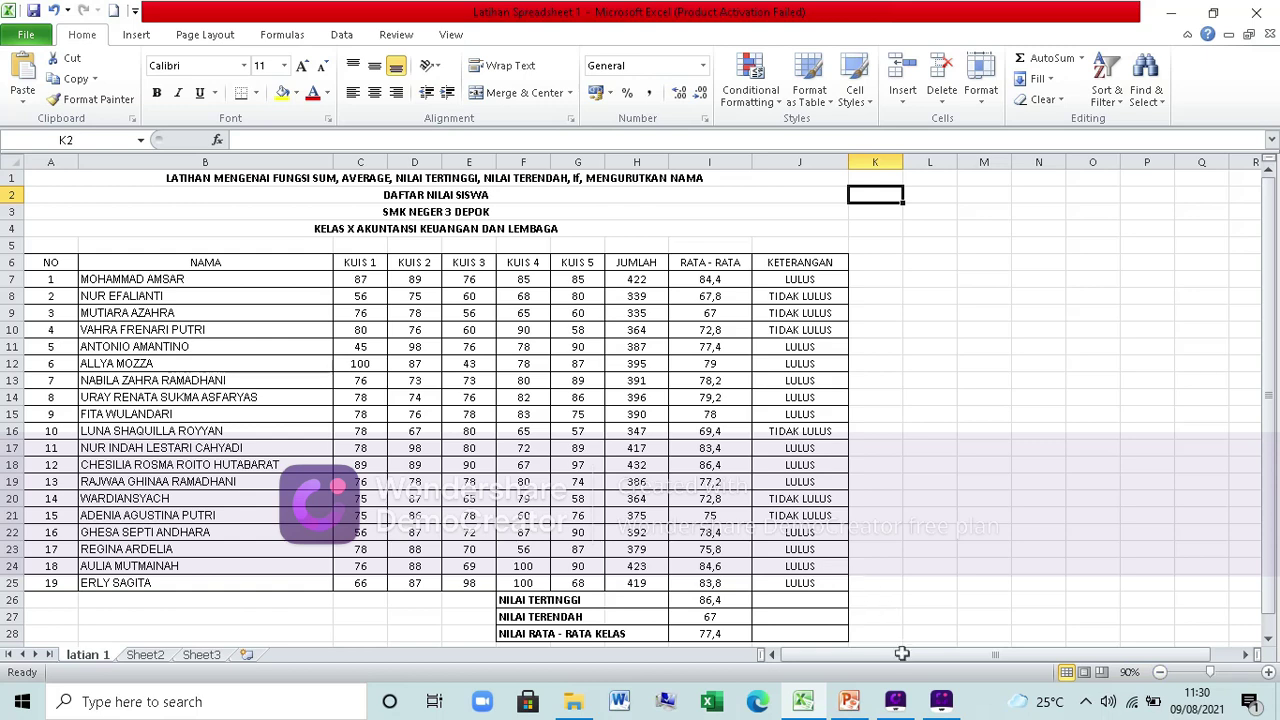
{"action": "left_click", "coordinate": [940, 703]}
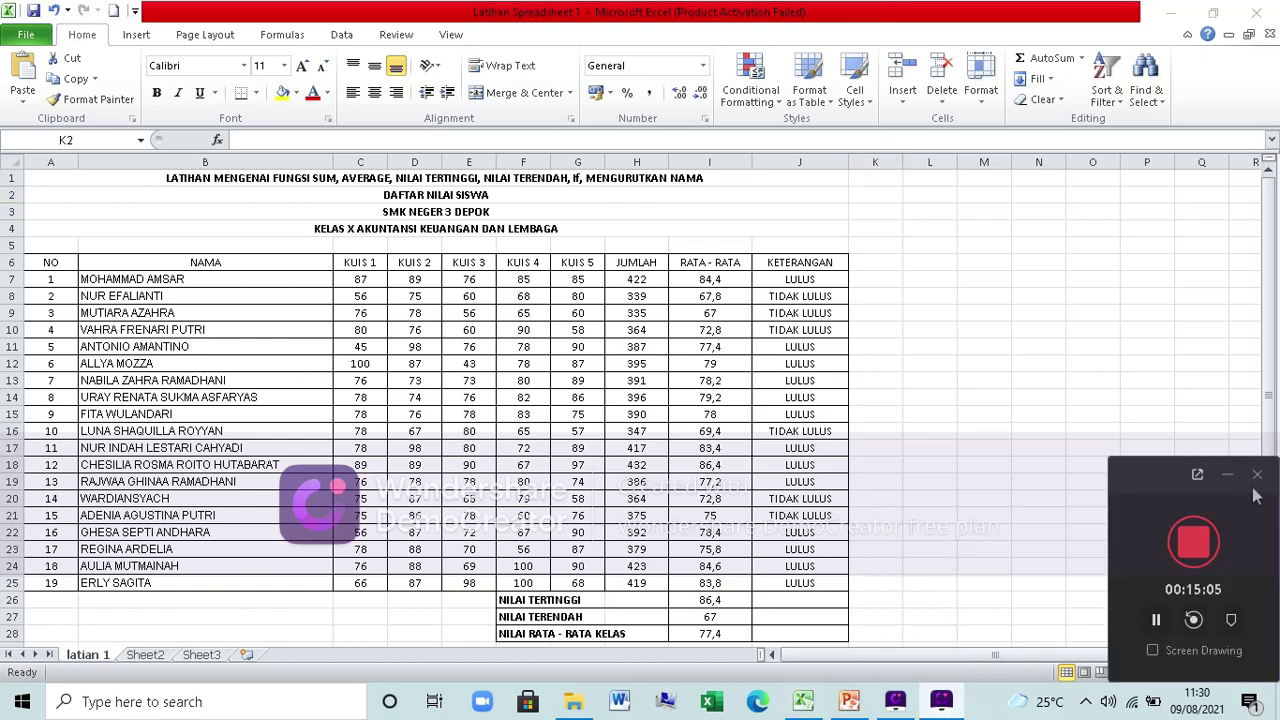